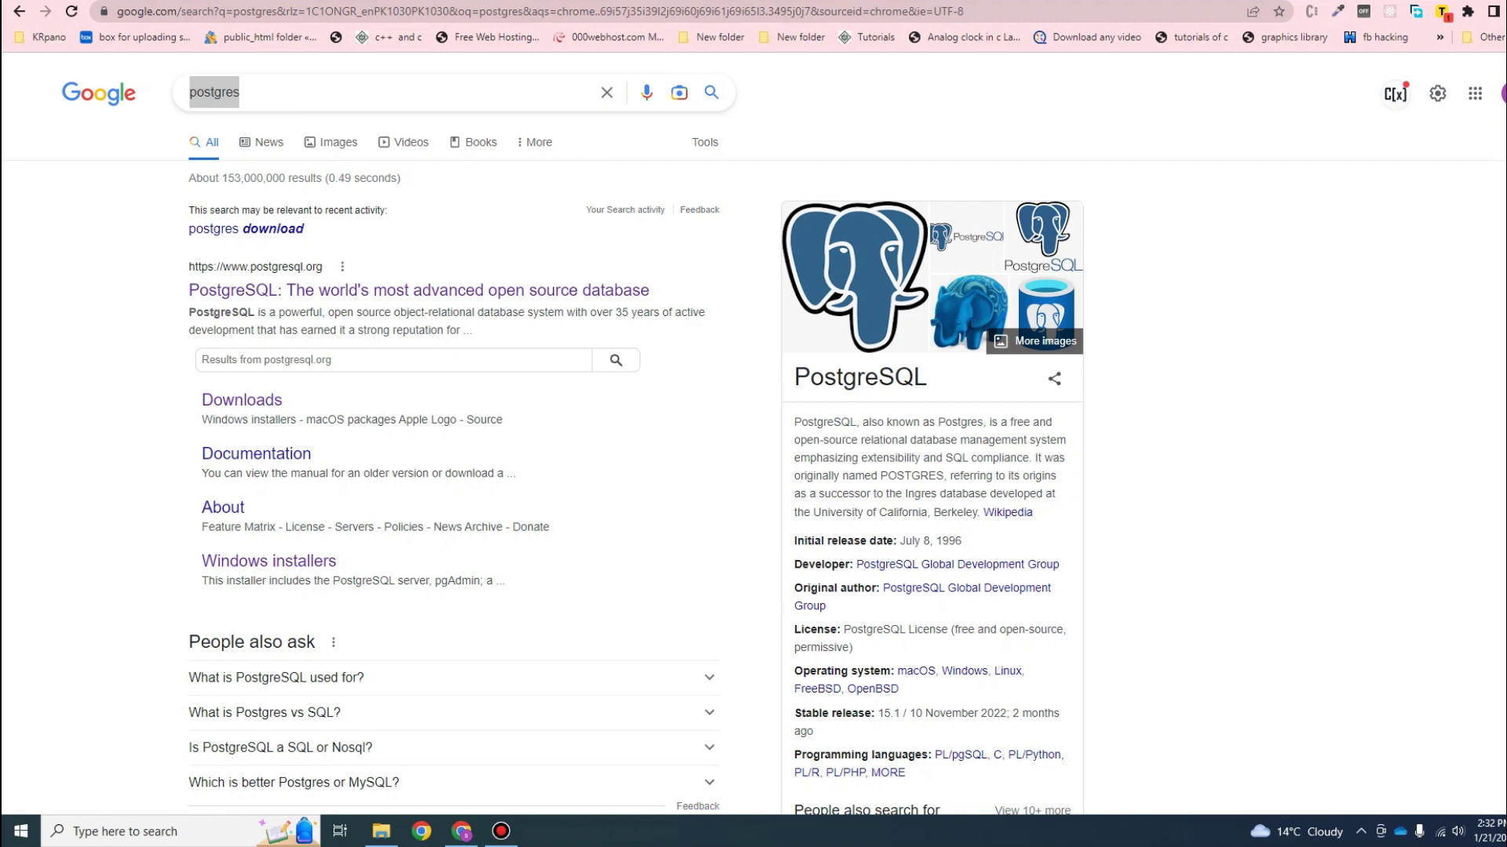
From the Google results for 'postgres', go to the postgresql.org Downloads page
key("alt+Tab")
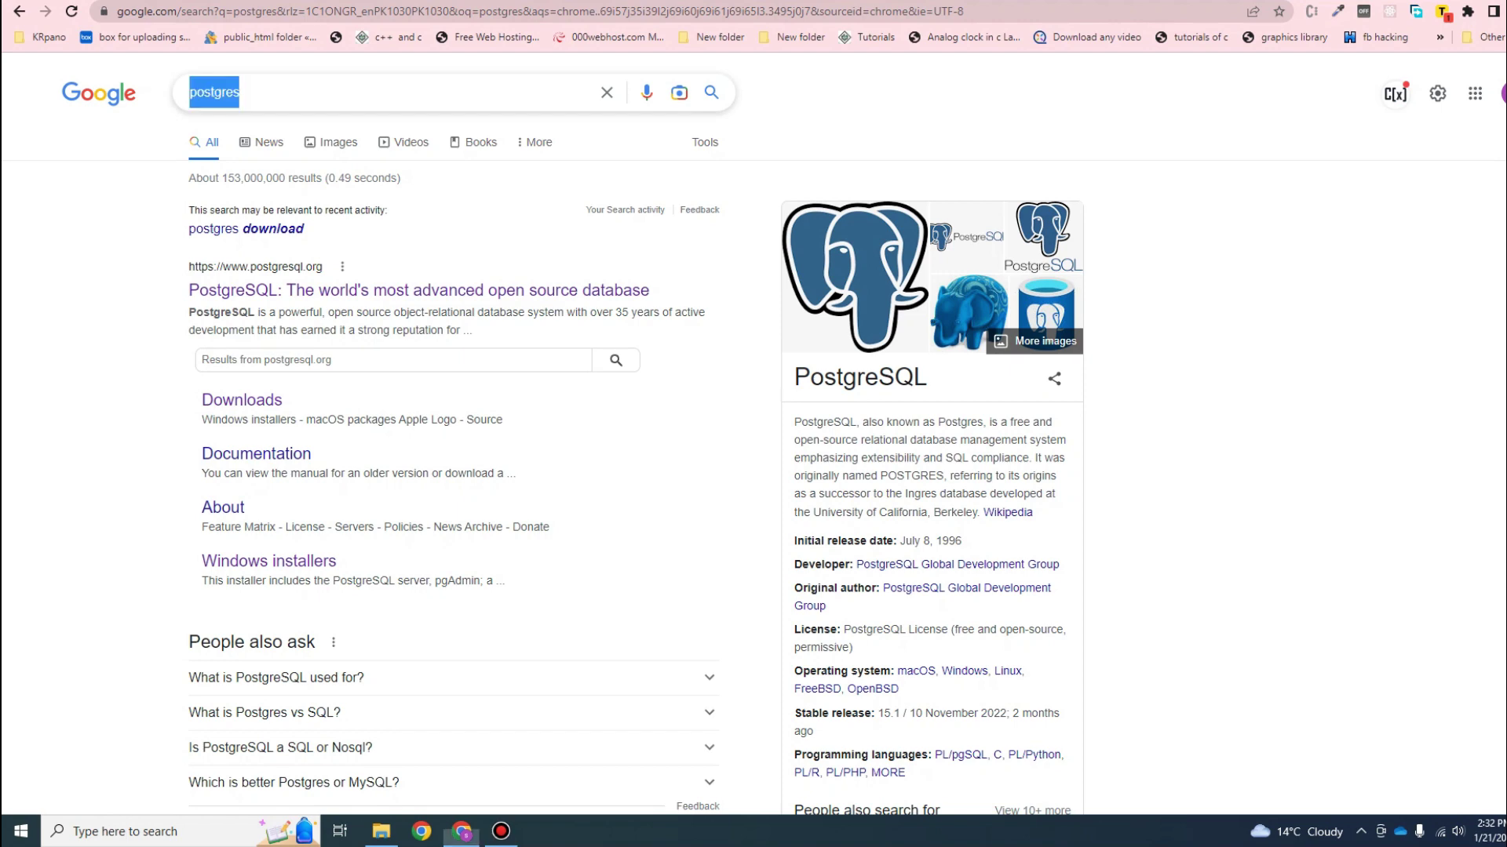
left_click(240, 92)
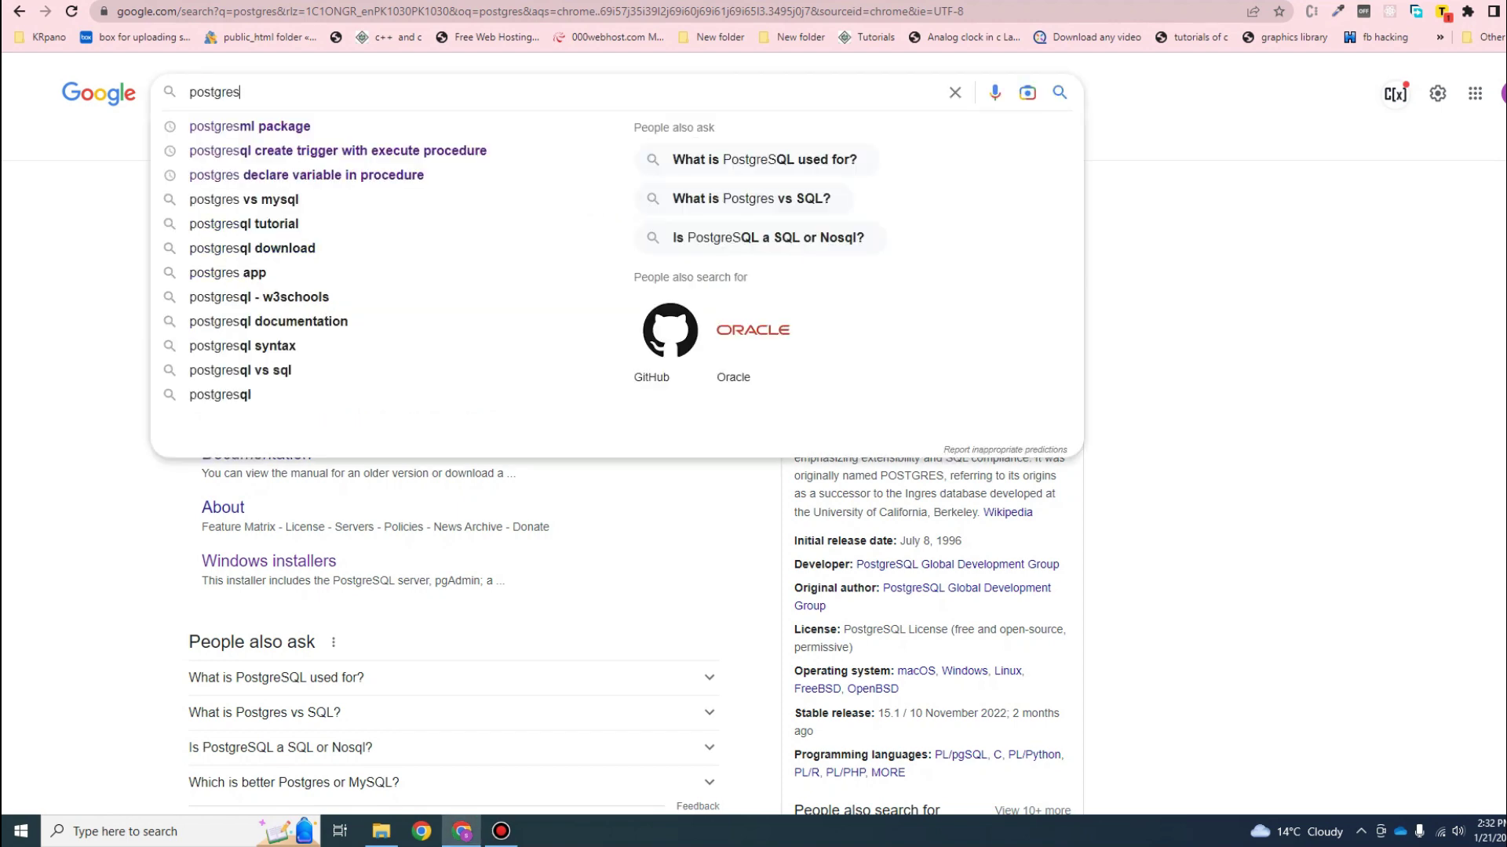
key("Return")
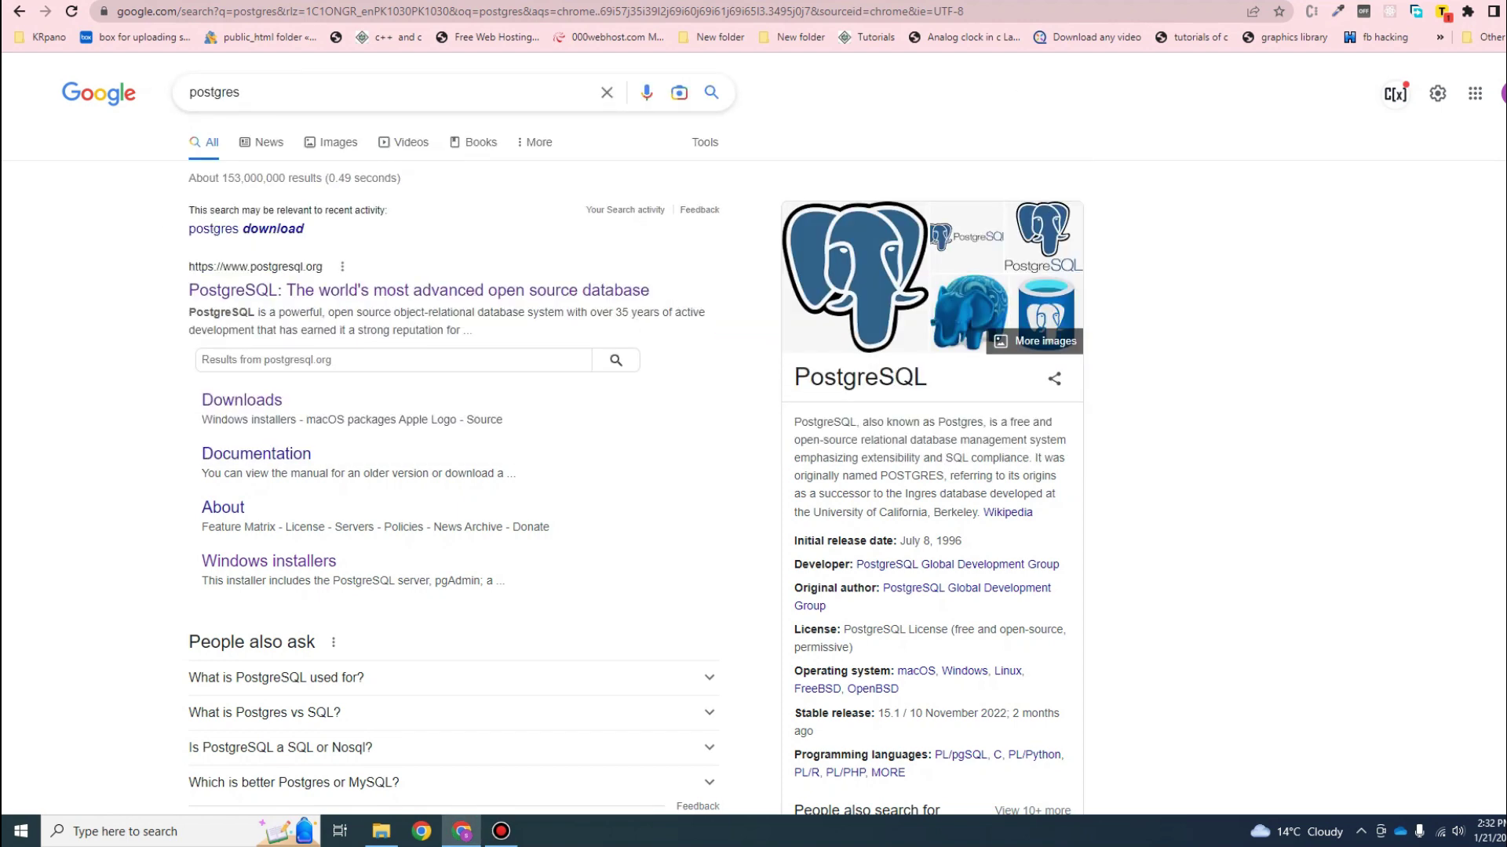
key("ctrl+a")
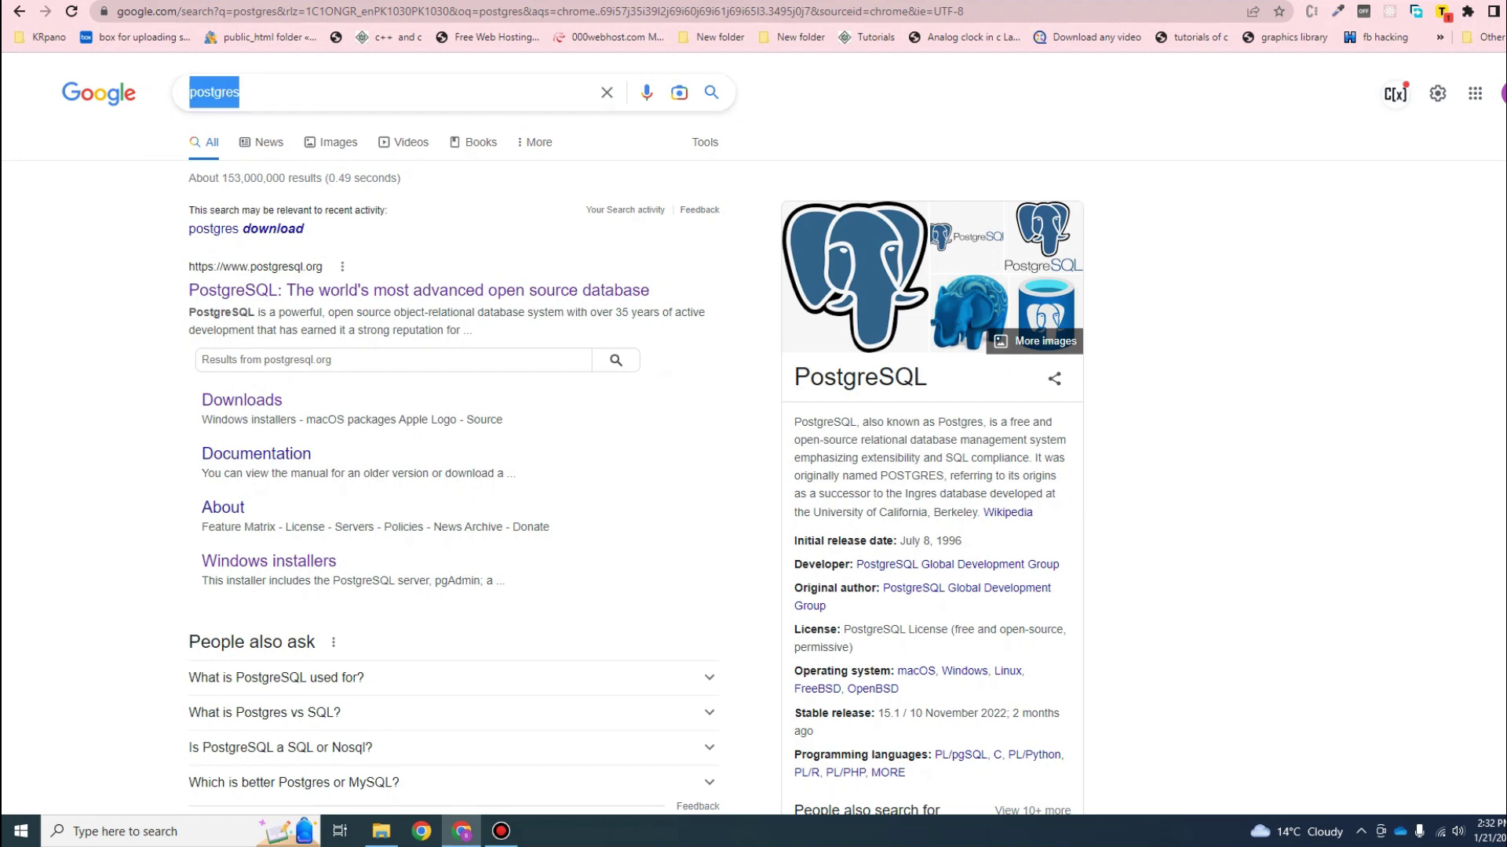
left_click(241, 400)
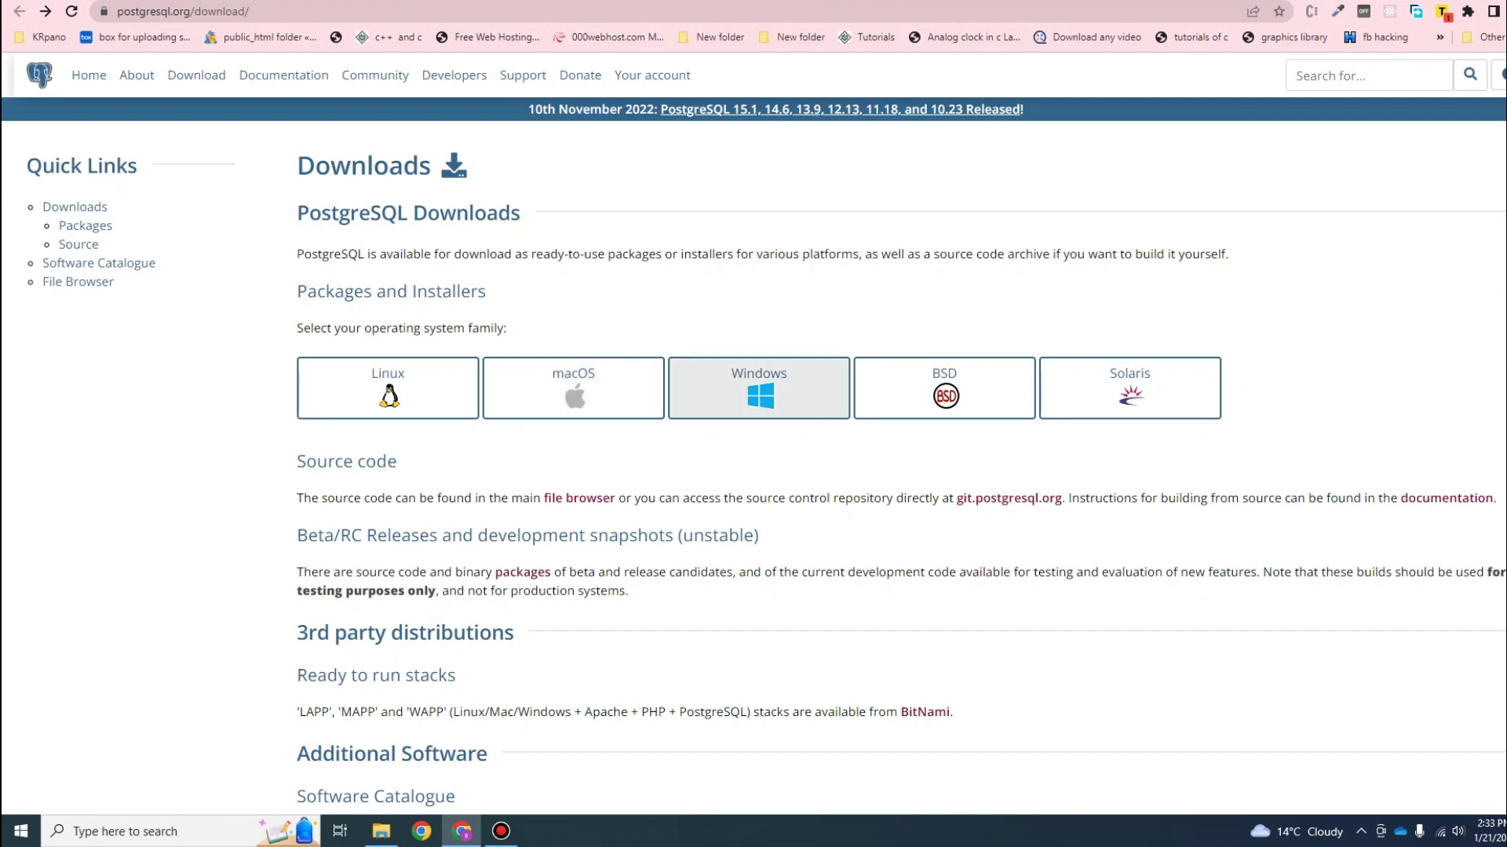
Choose Windows installers, then follow 'Download the installer' to EDB's version table
left_click(759, 389)
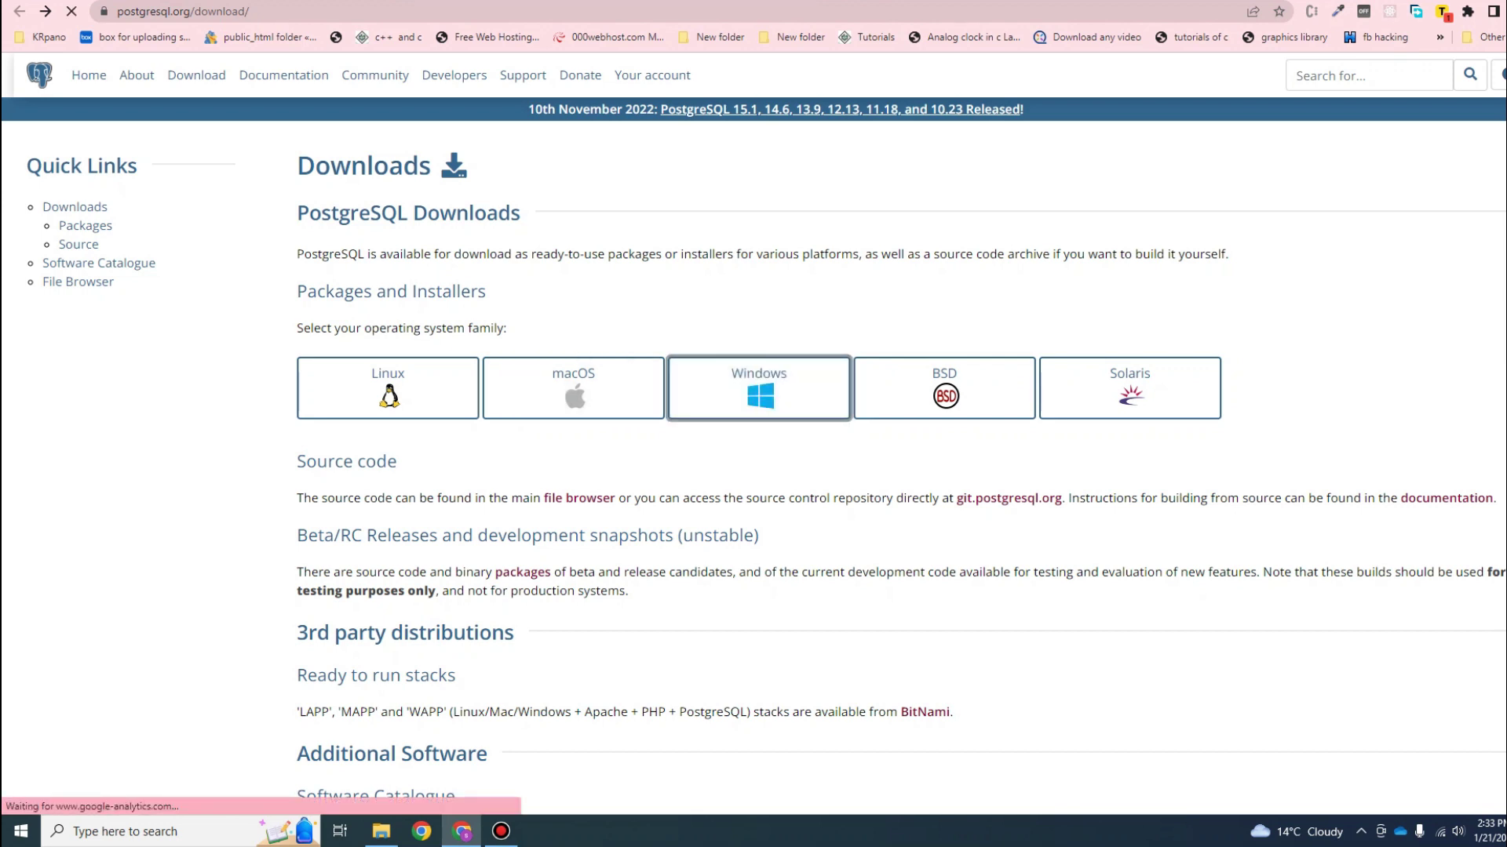
left_click_drag(297, 257, 437, 257)
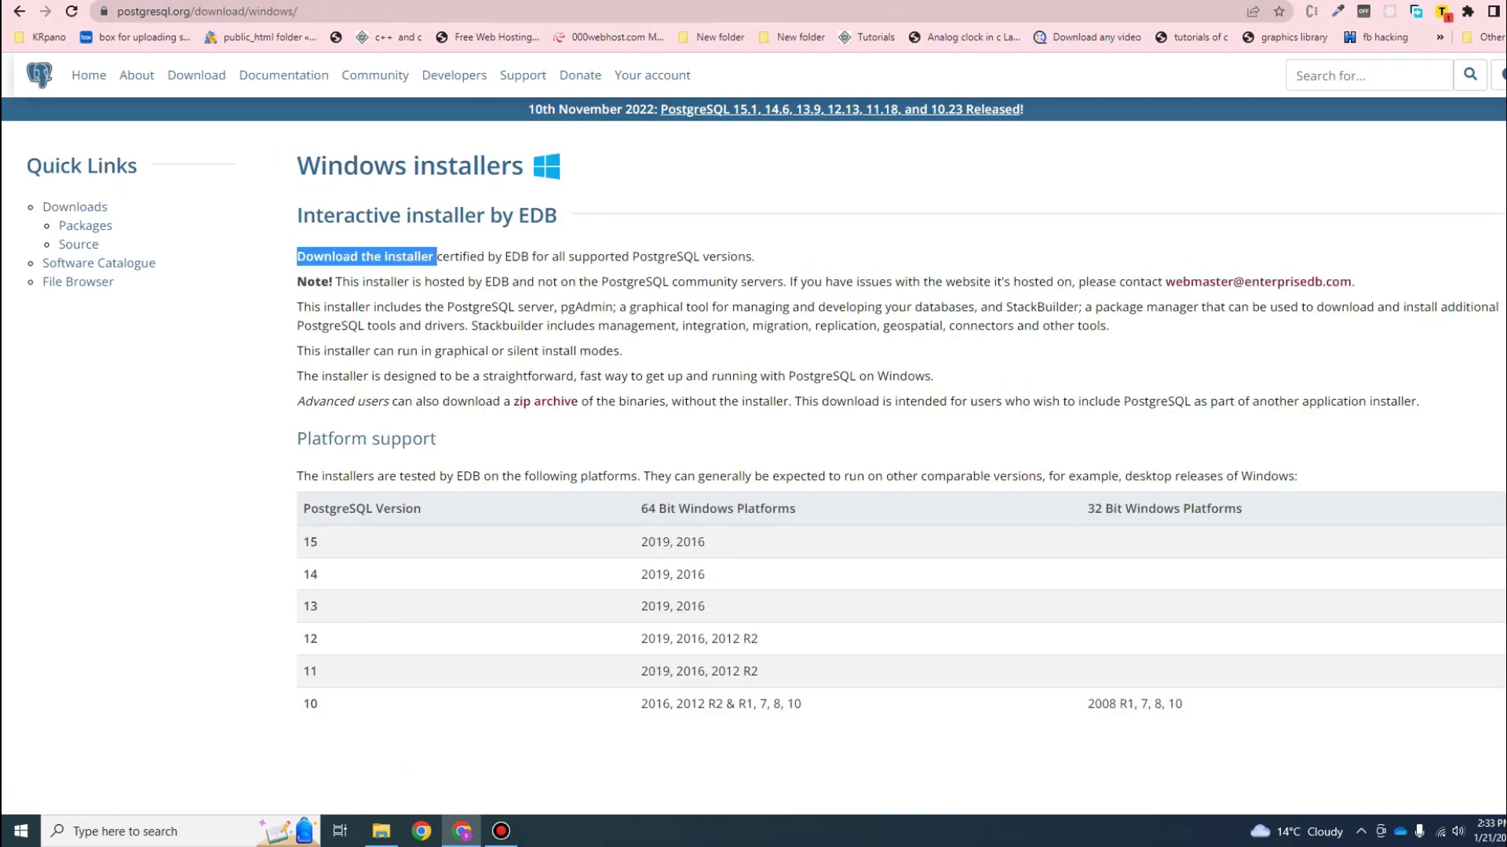
left_click(365, 257)
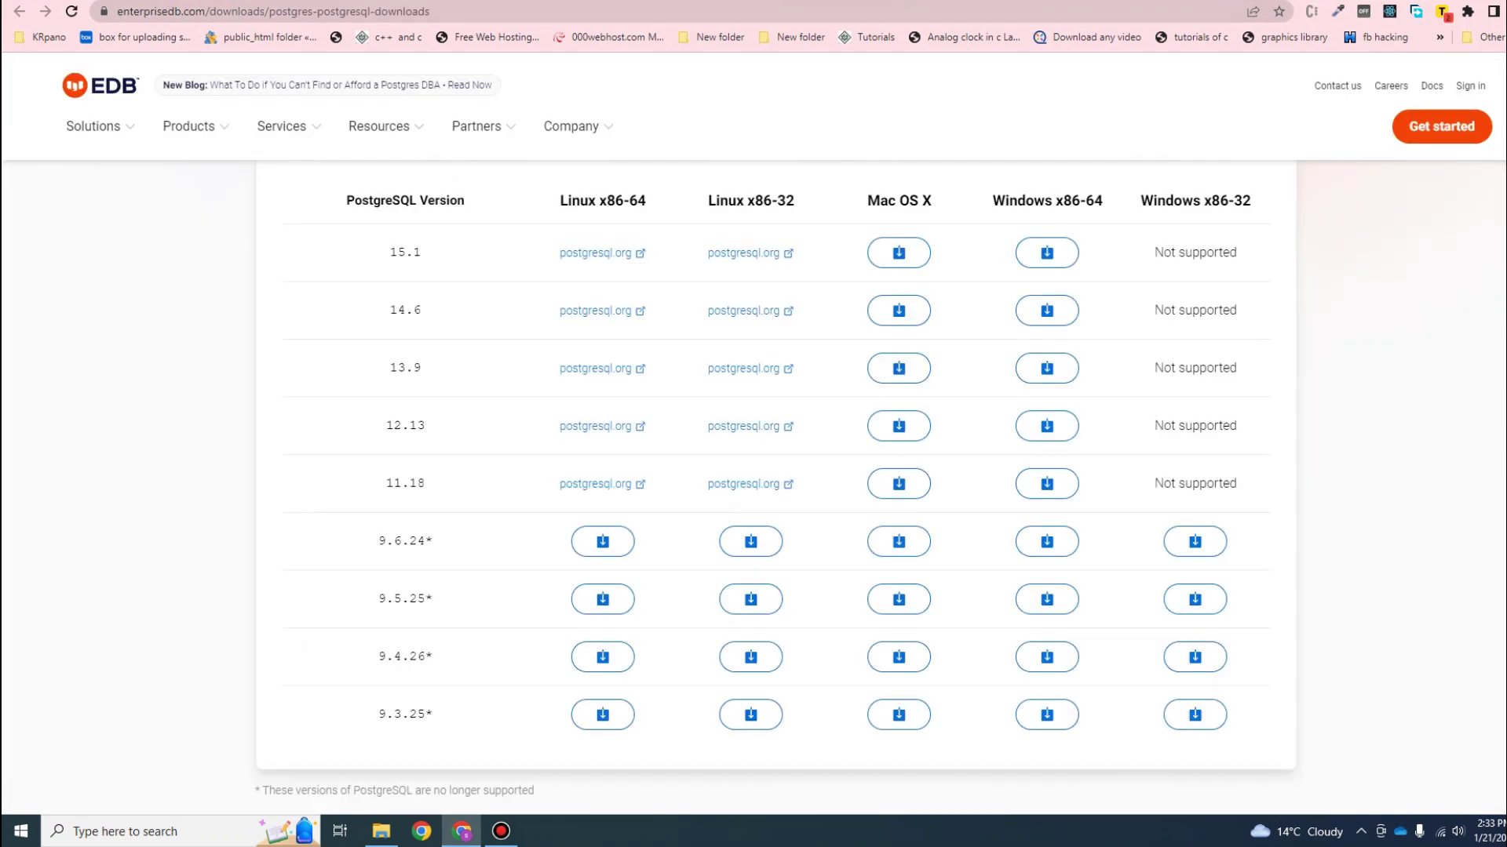
scroll(775, 487, "up", 2)
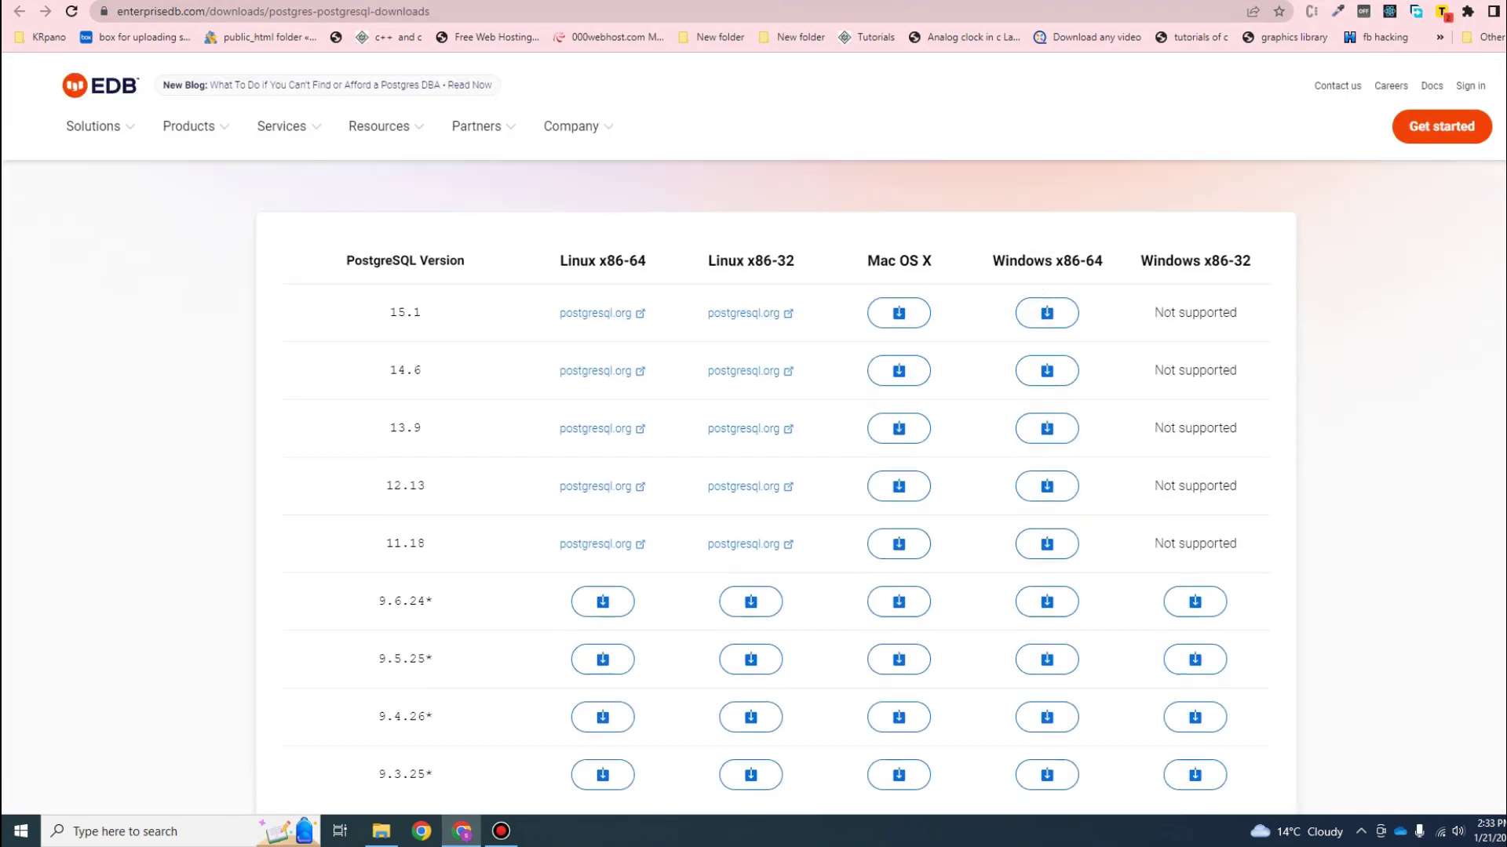
scroll(775, 487, "down", 1)
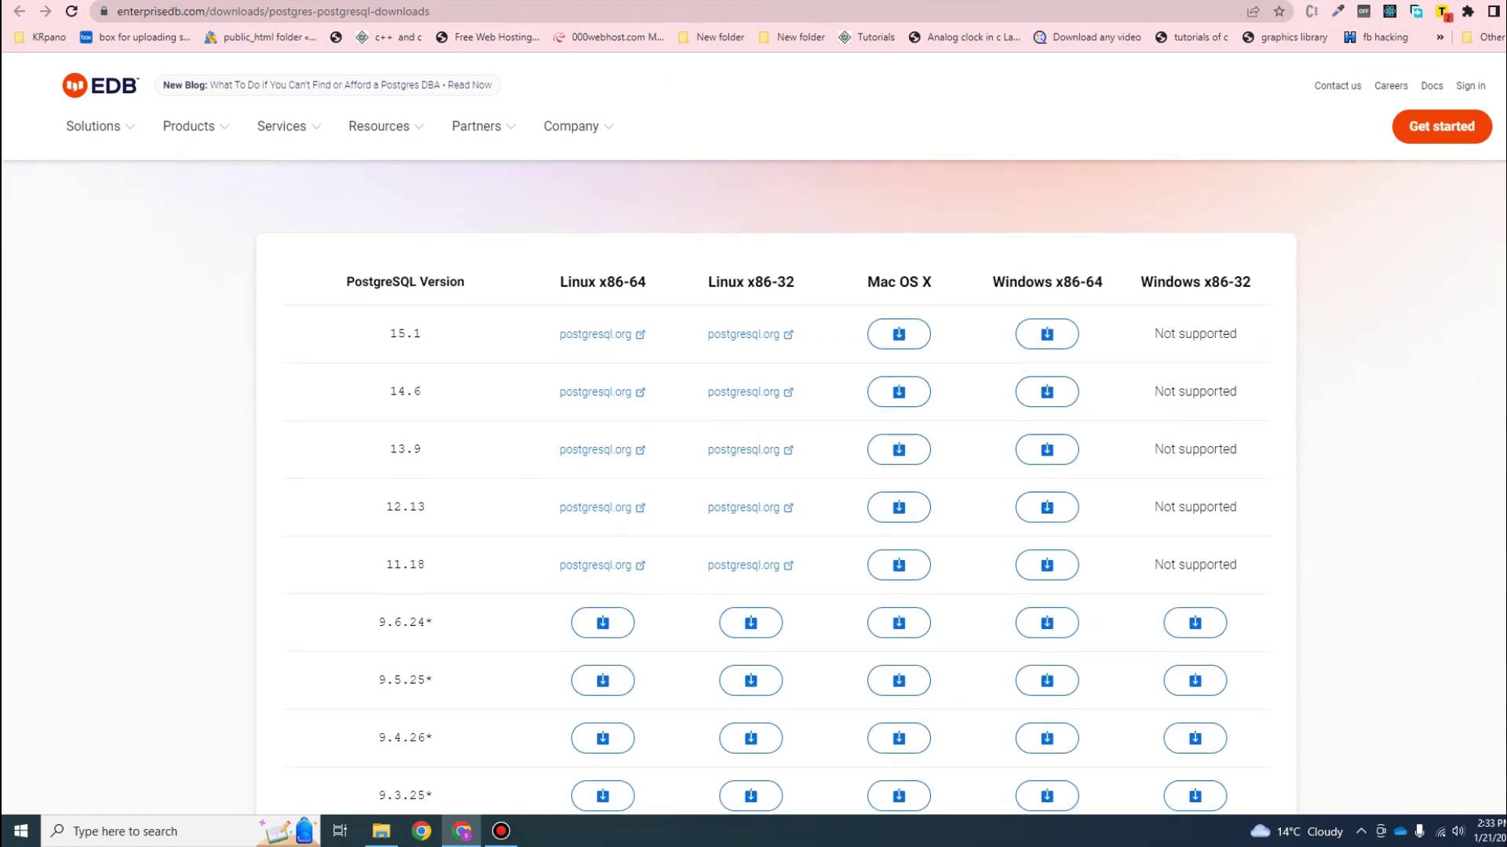
scroll(775, 486, "down", 1)
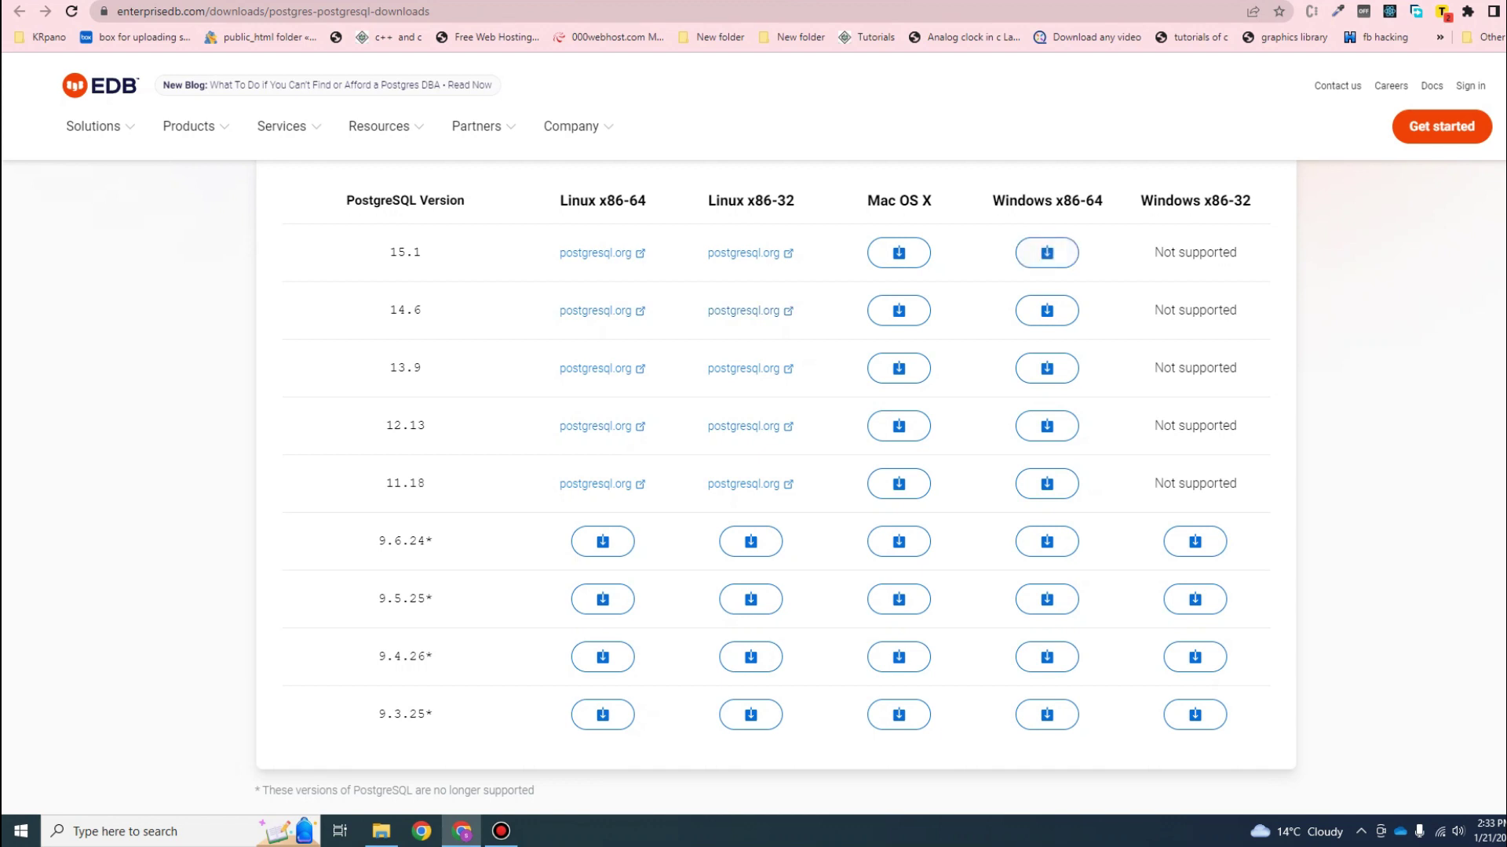
left_click(1047, 253)
left_click(1047, 253)
Search the Start menu for 'stac' and launch Application Stack Builder
key("super")
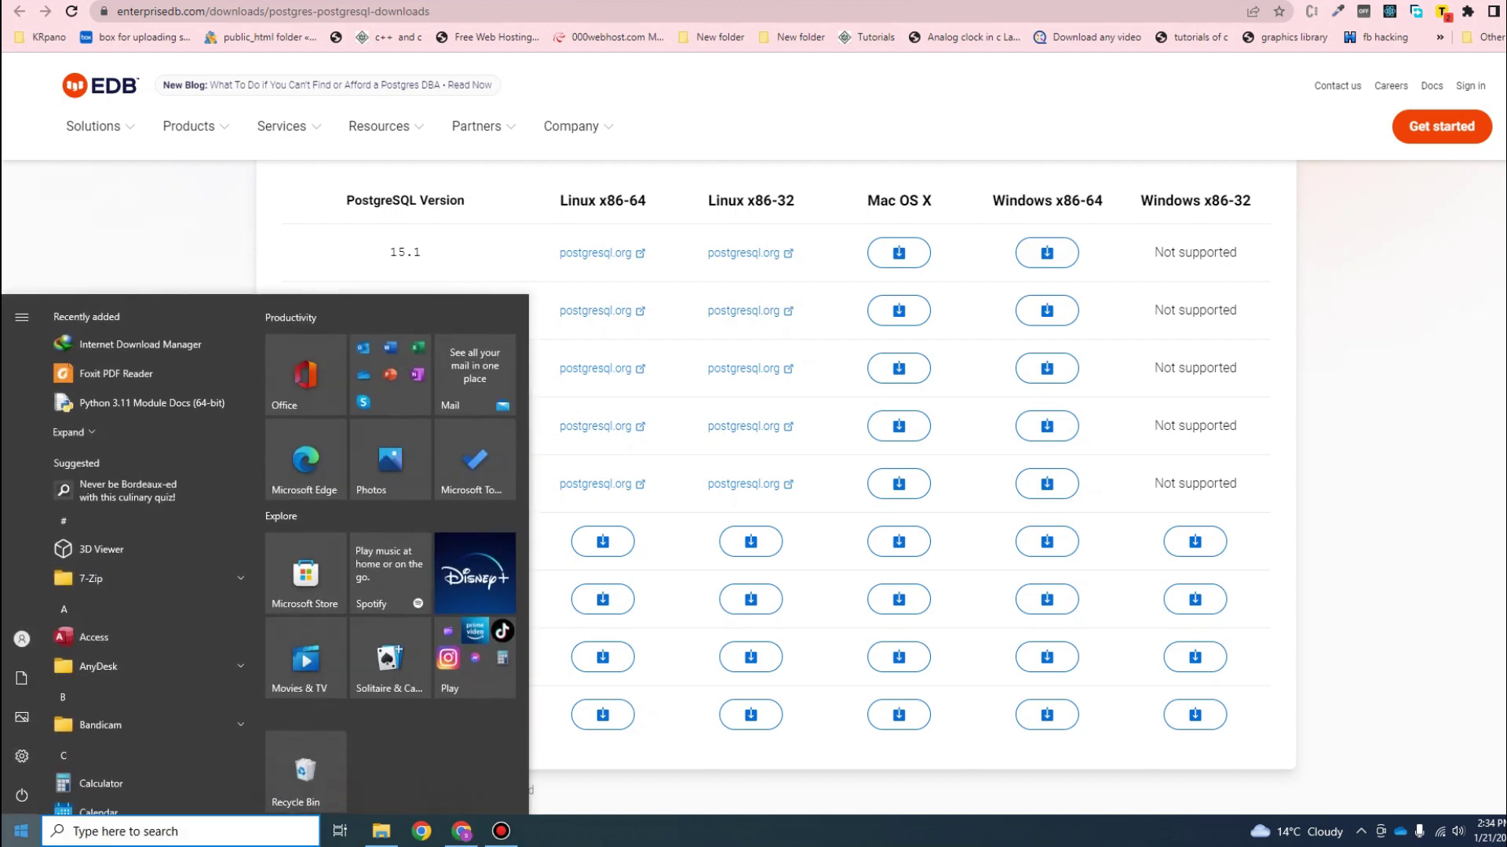
type("pg")
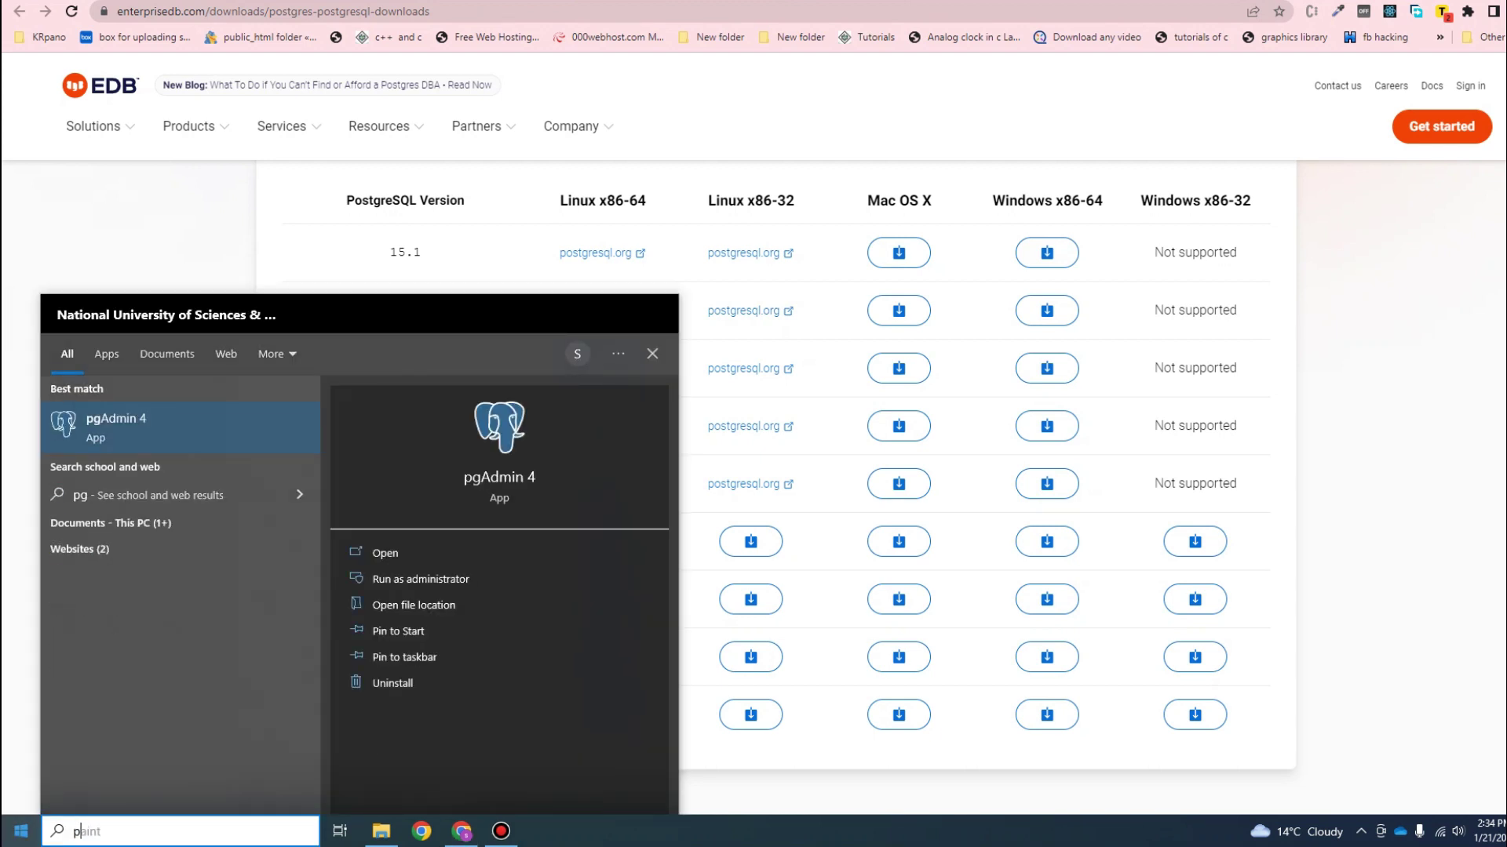
key("BackSpace")
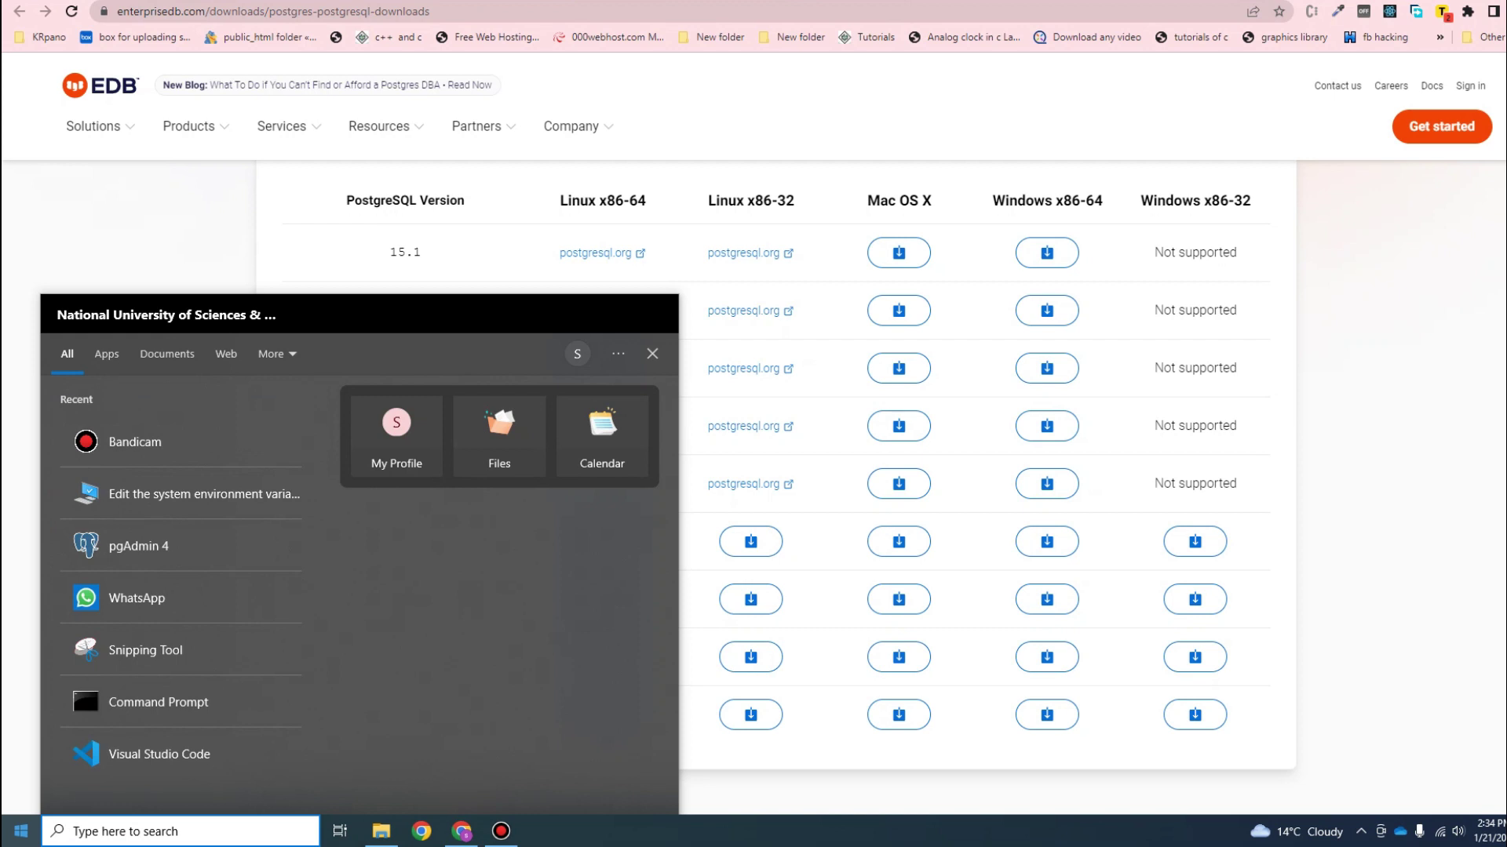
type("ap")
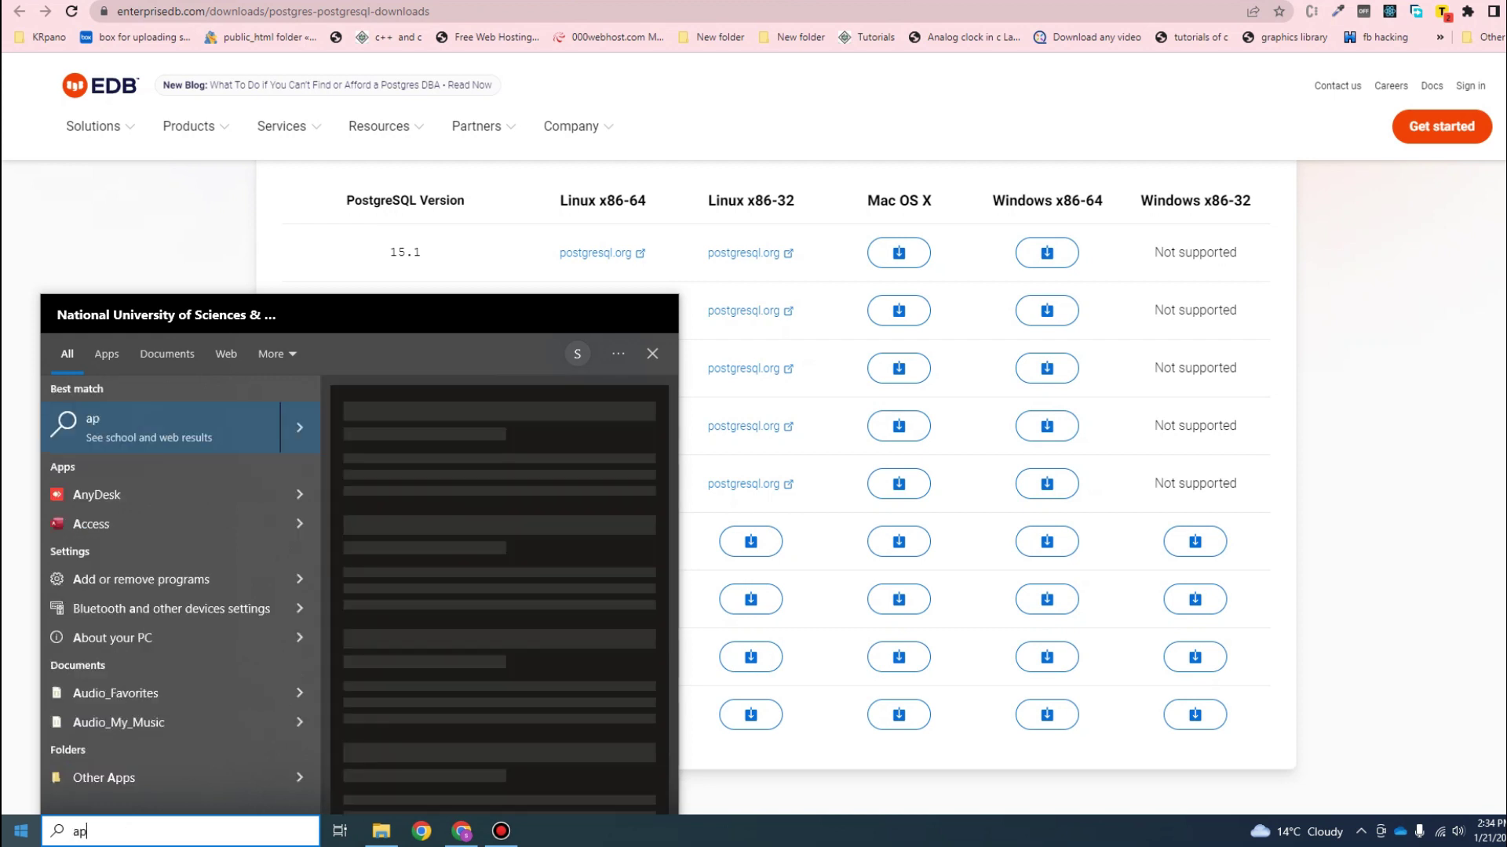
key("BackSpace")
key("BackSpace")
type("stac")
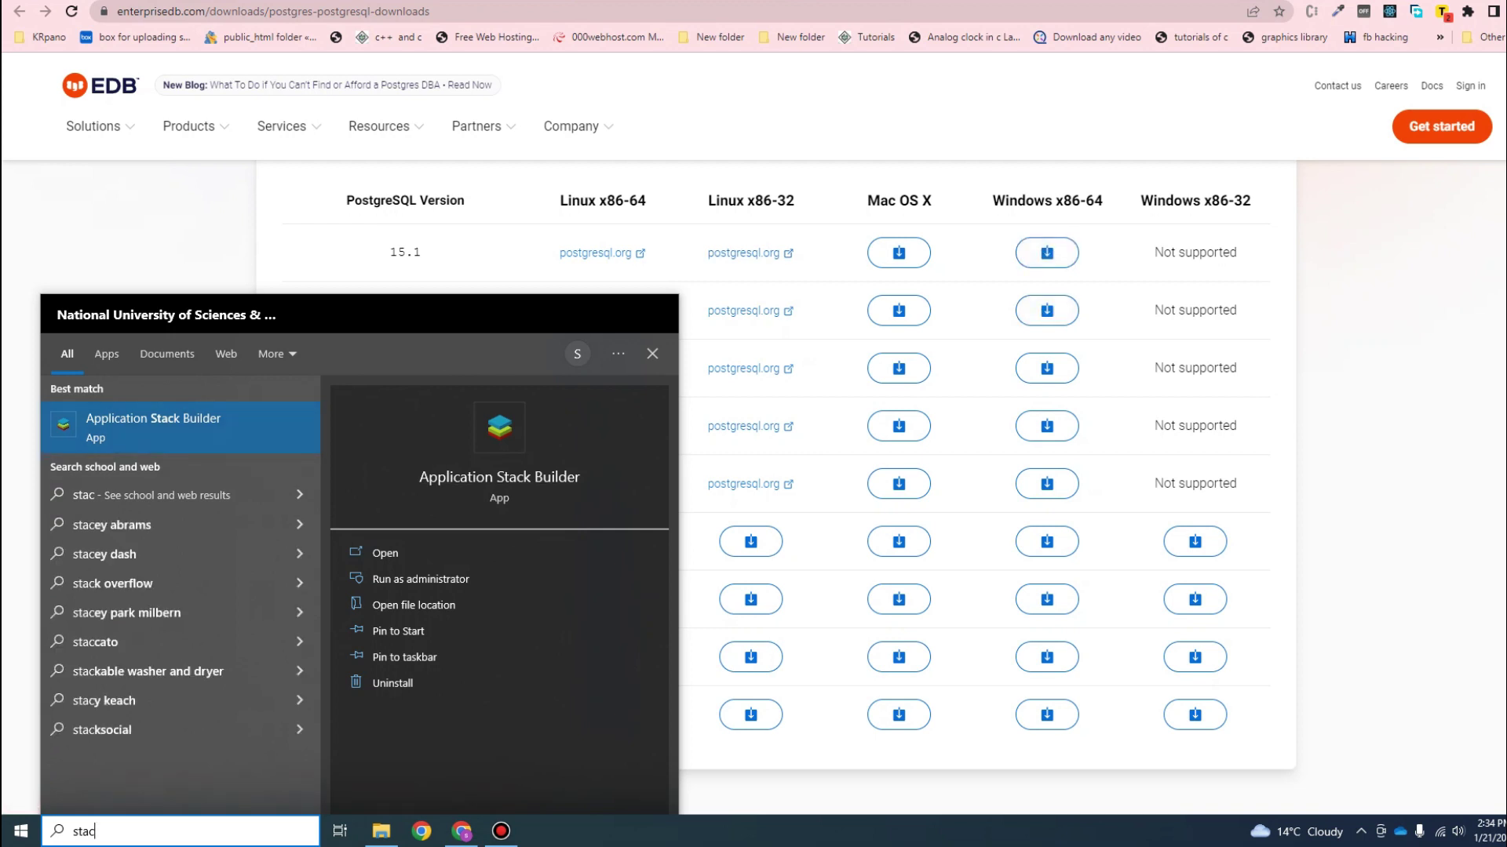
key("Return")
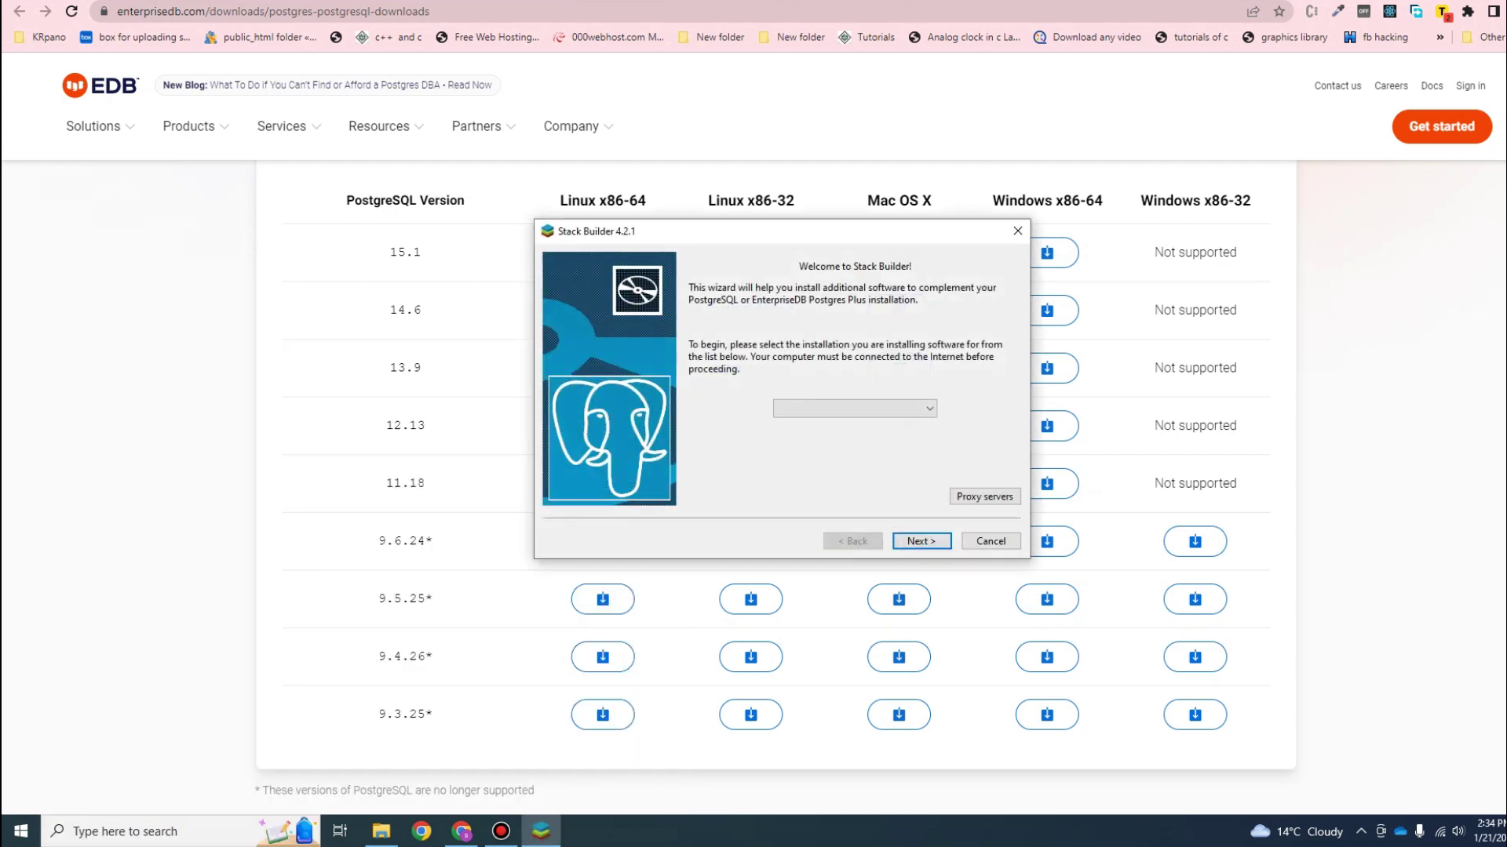
Select PostgreSQL 15 (x64) on port 5432 as the target installation and continue
key("alt+Down")
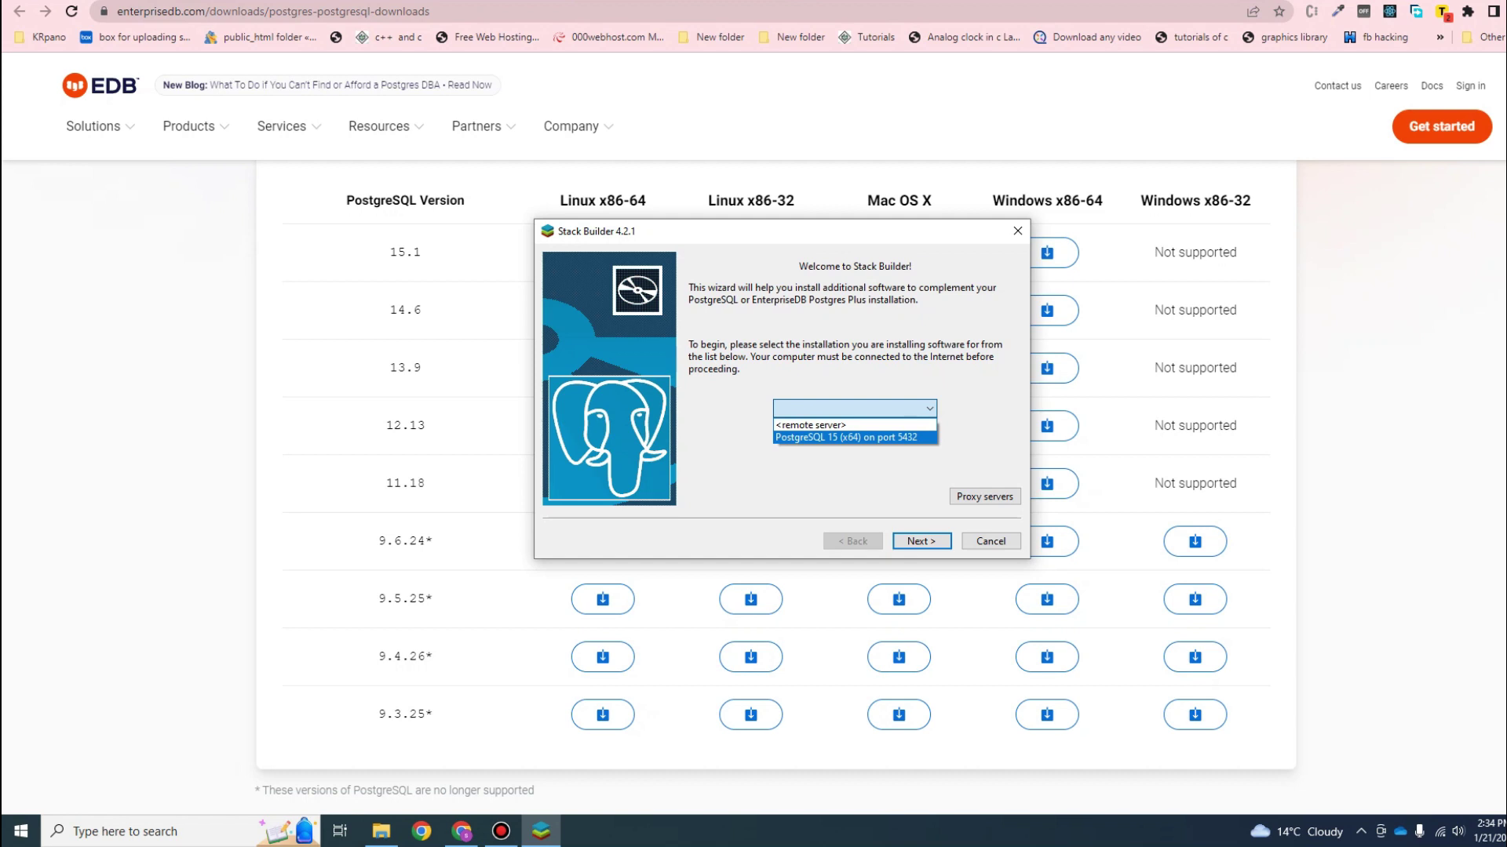
key("Return")
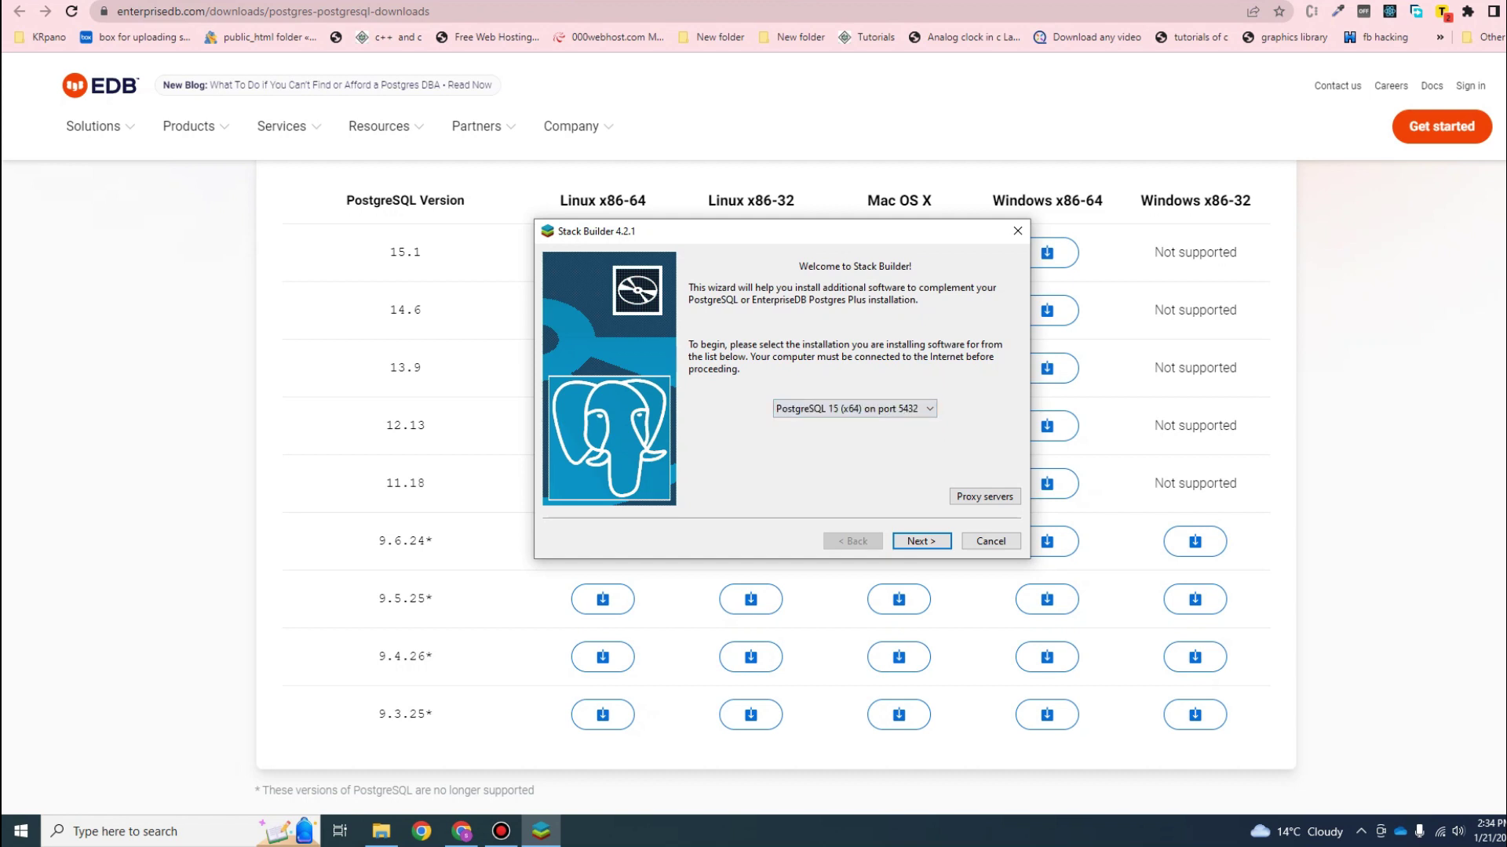
key("Return")
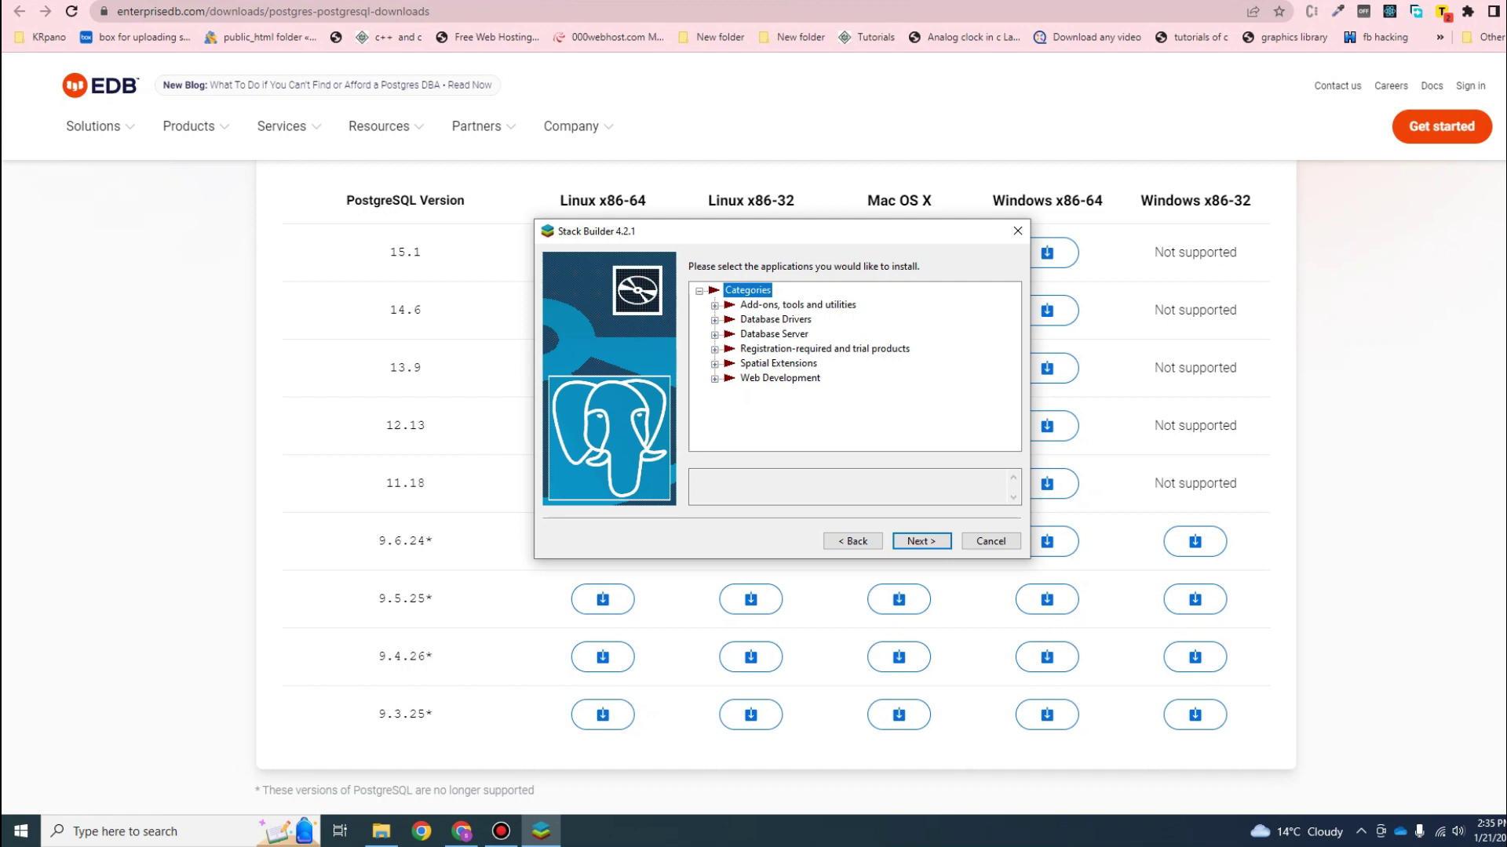
Tick PEM-HTTPD v2.4.53-1 under Web Development, leaving PostGIS 3.3 unticked, and continue
left_click(714, 378)
left_click(802, 393)
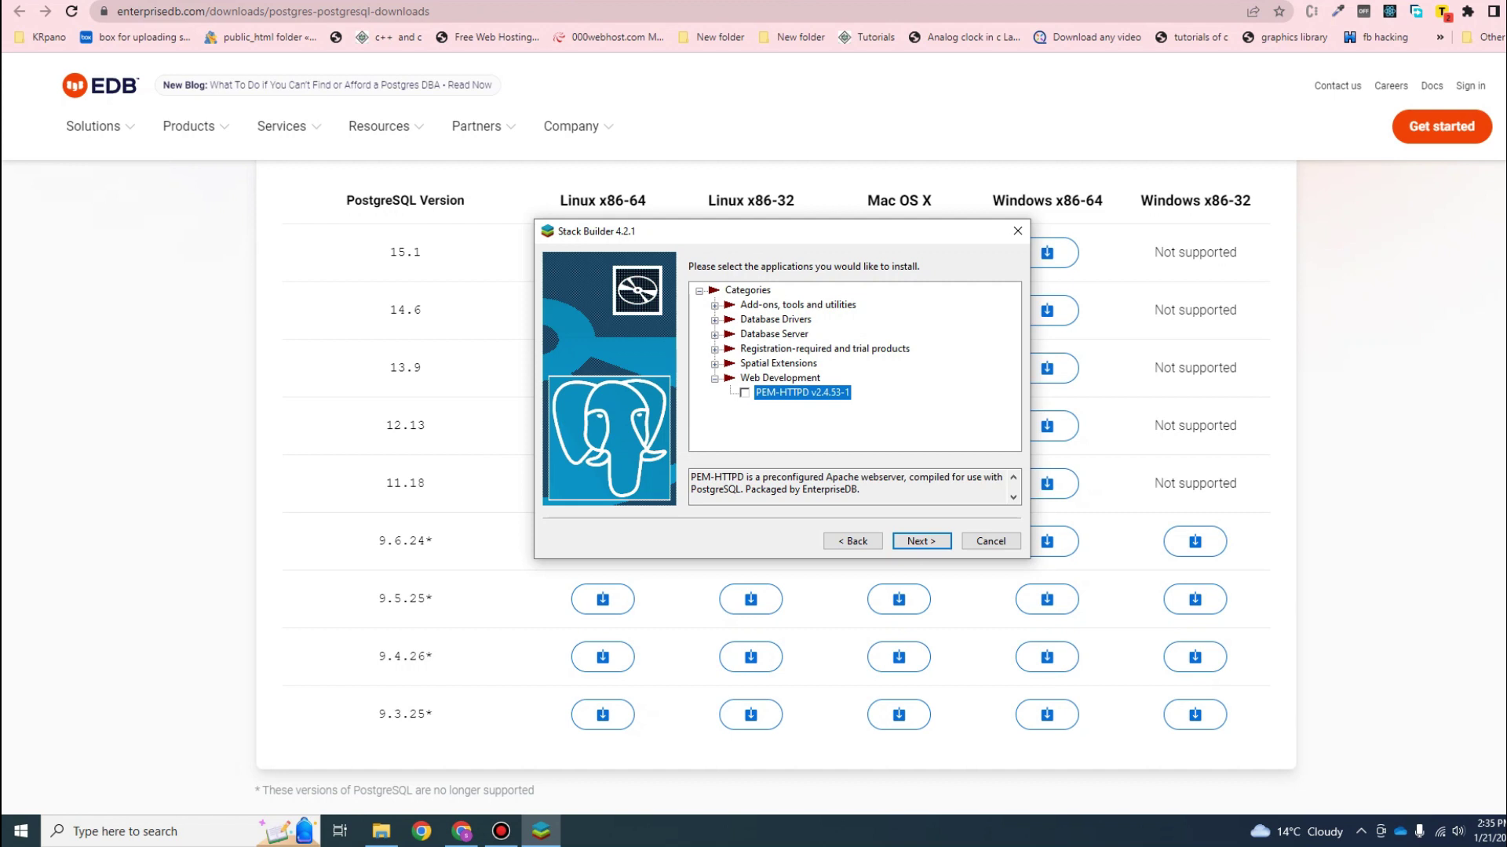
left_click(714, 363)
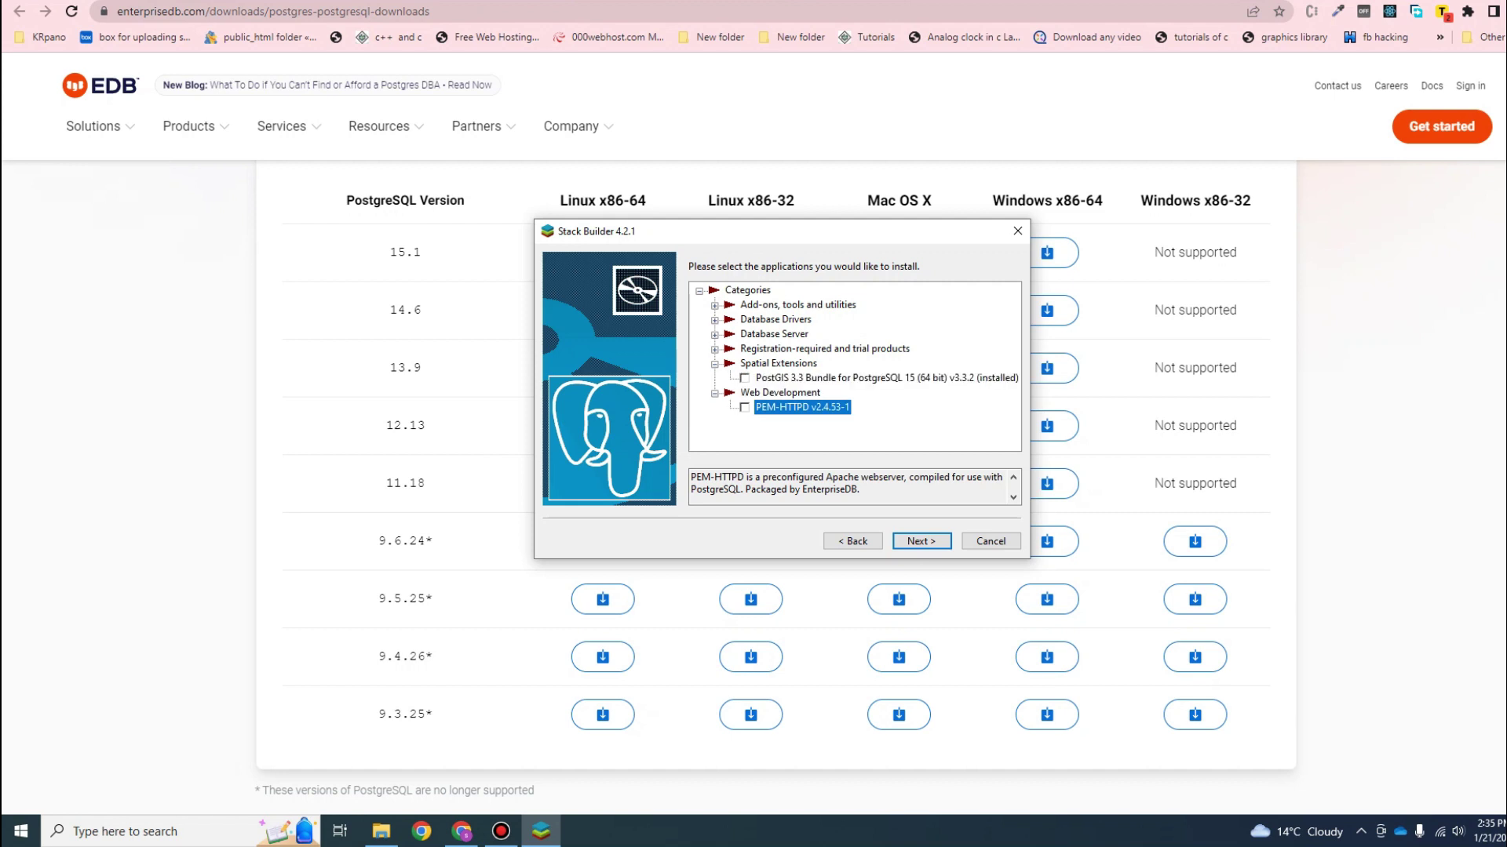
left_click(808, 378)
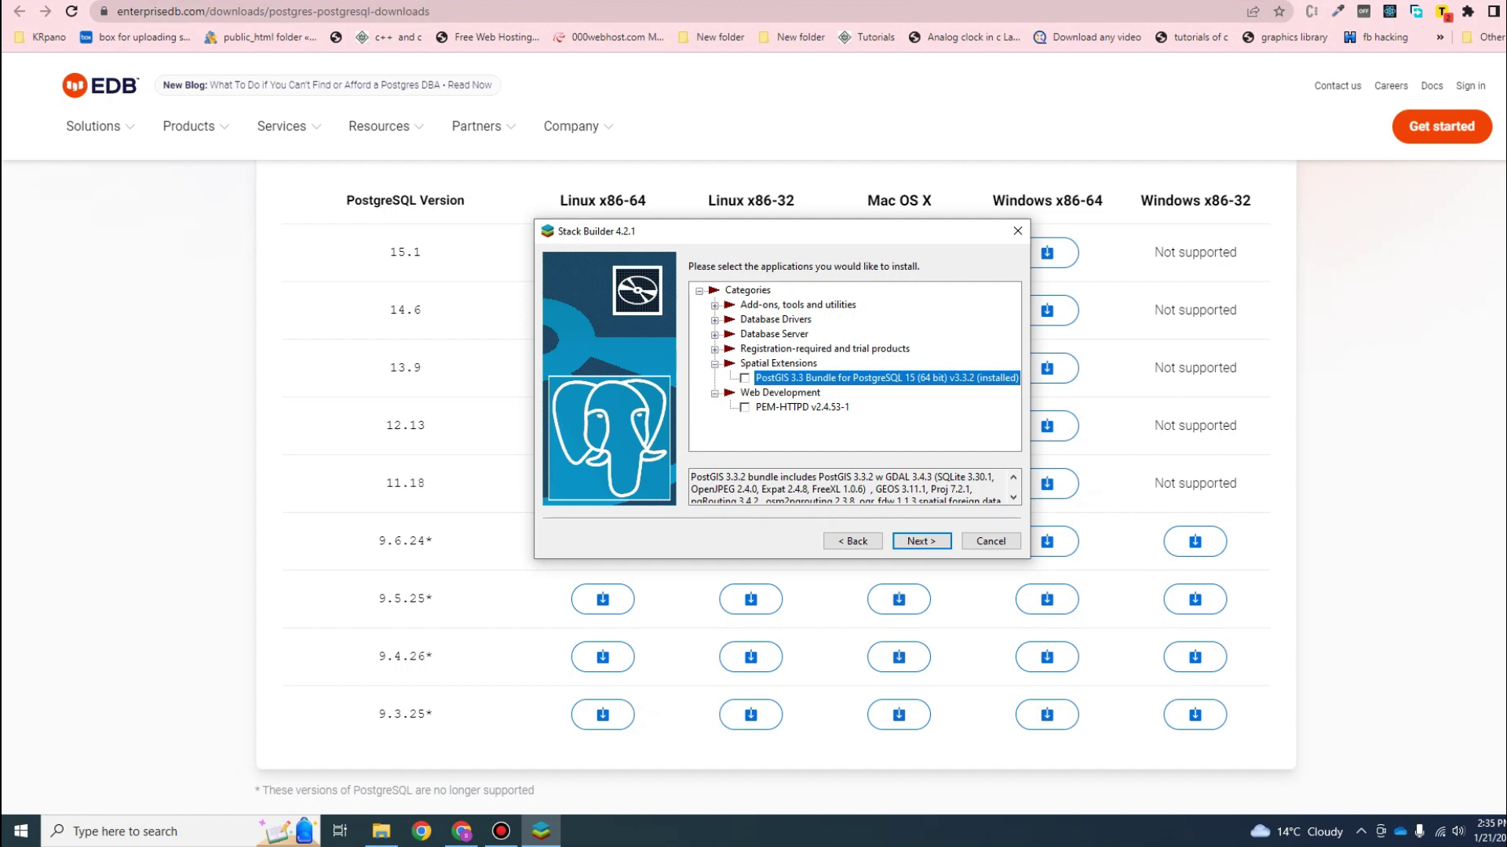
left_click(802, 406)
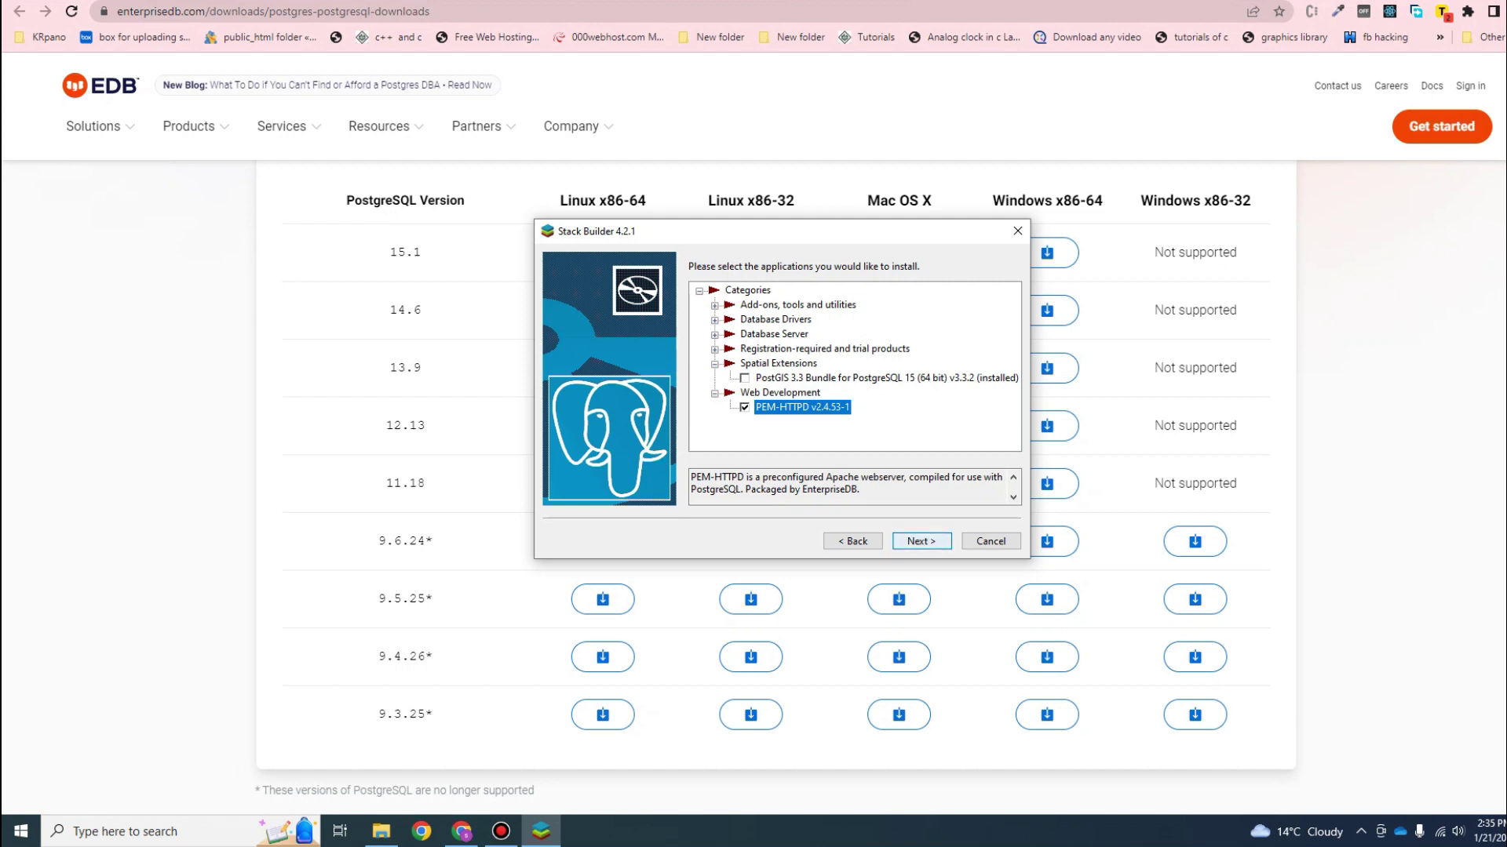
key("Return")
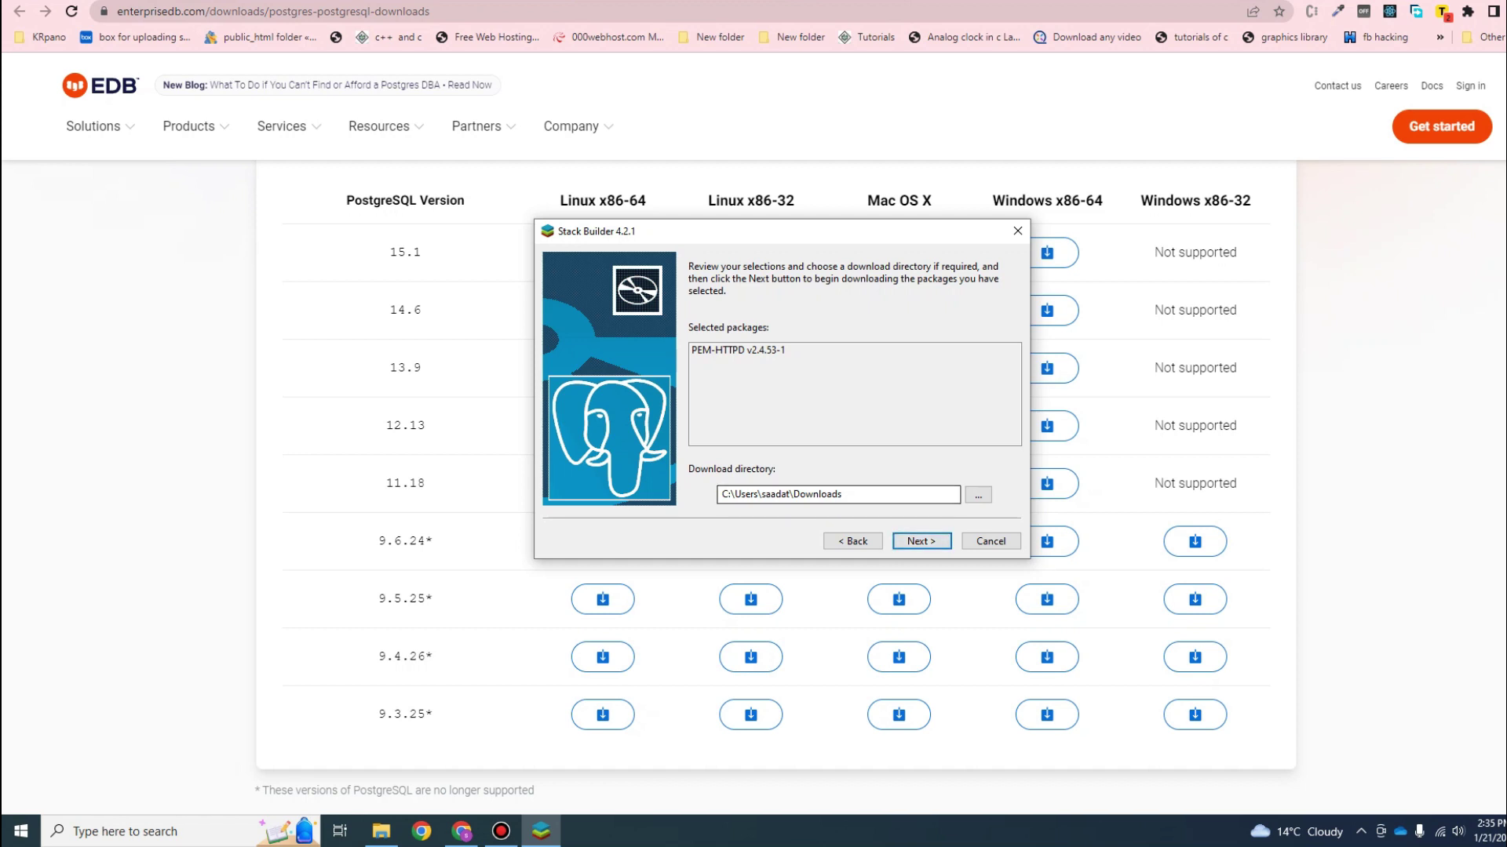
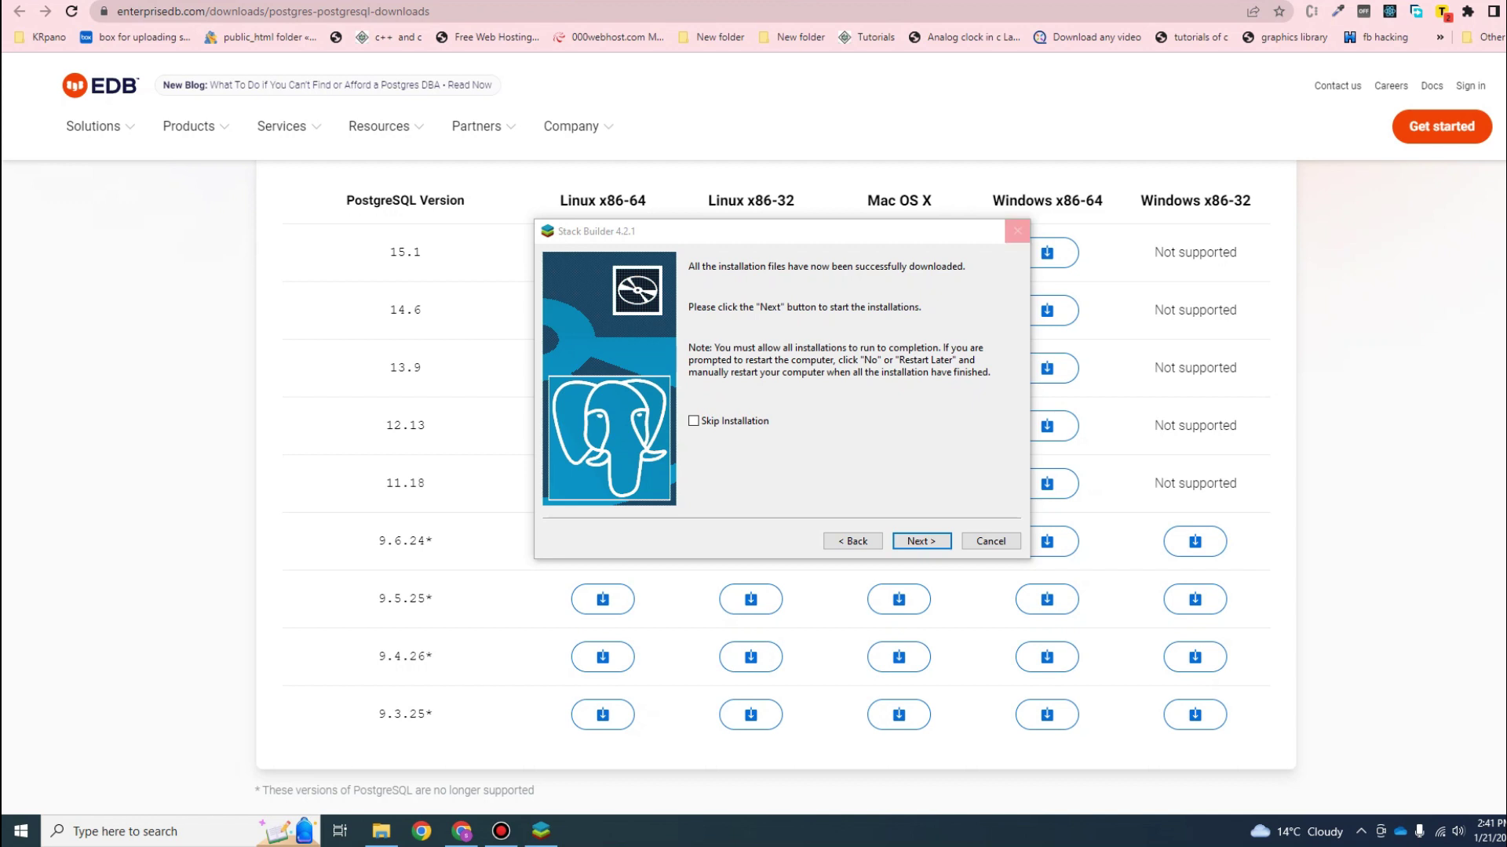
Start the PEM-HTTPD setup and browse to drive D: for the installation folder
left_click(1017, 231)
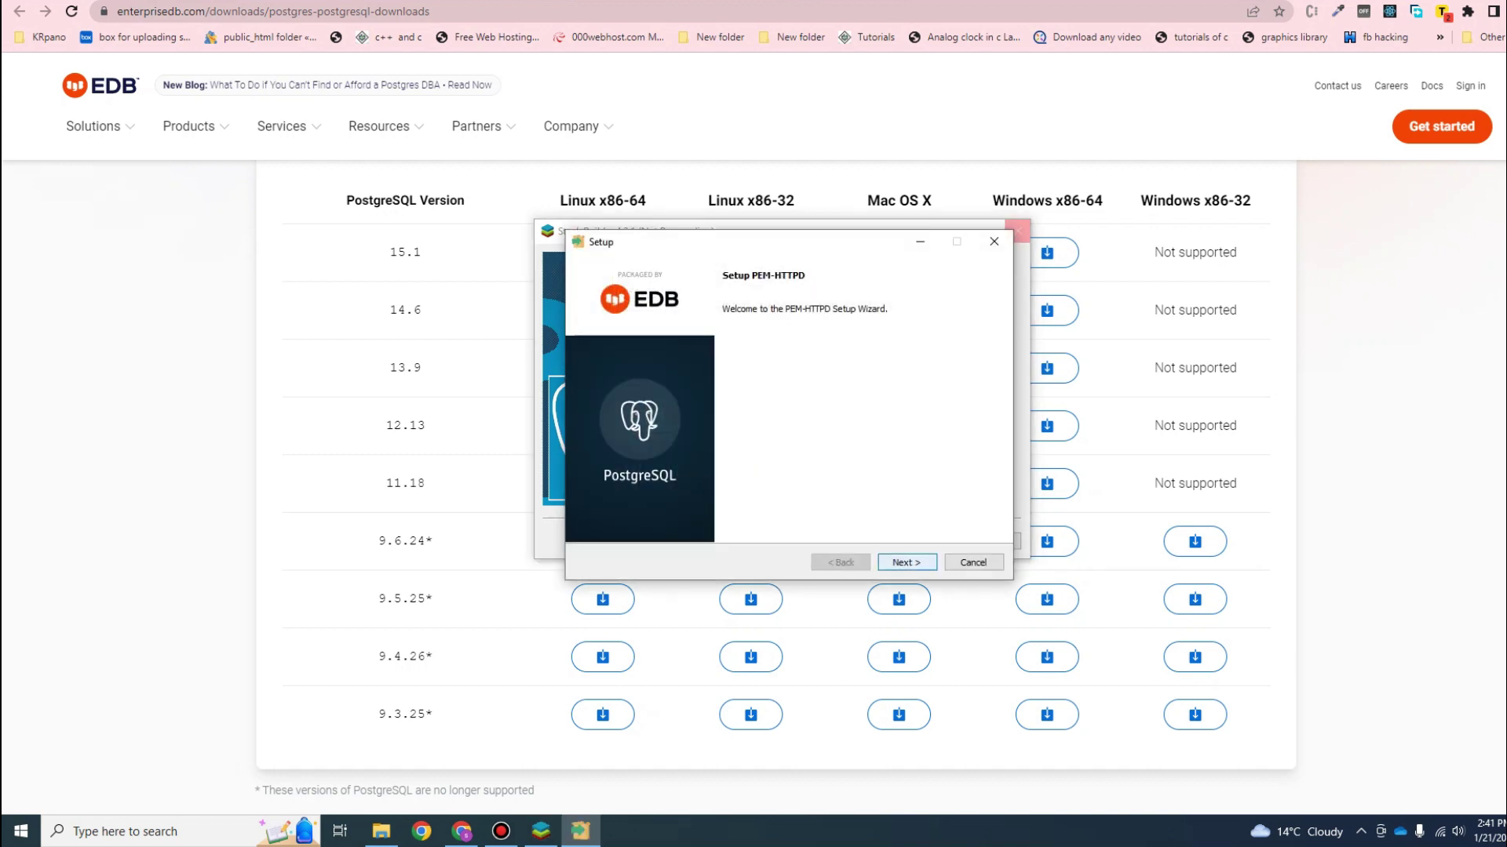
key("Return")
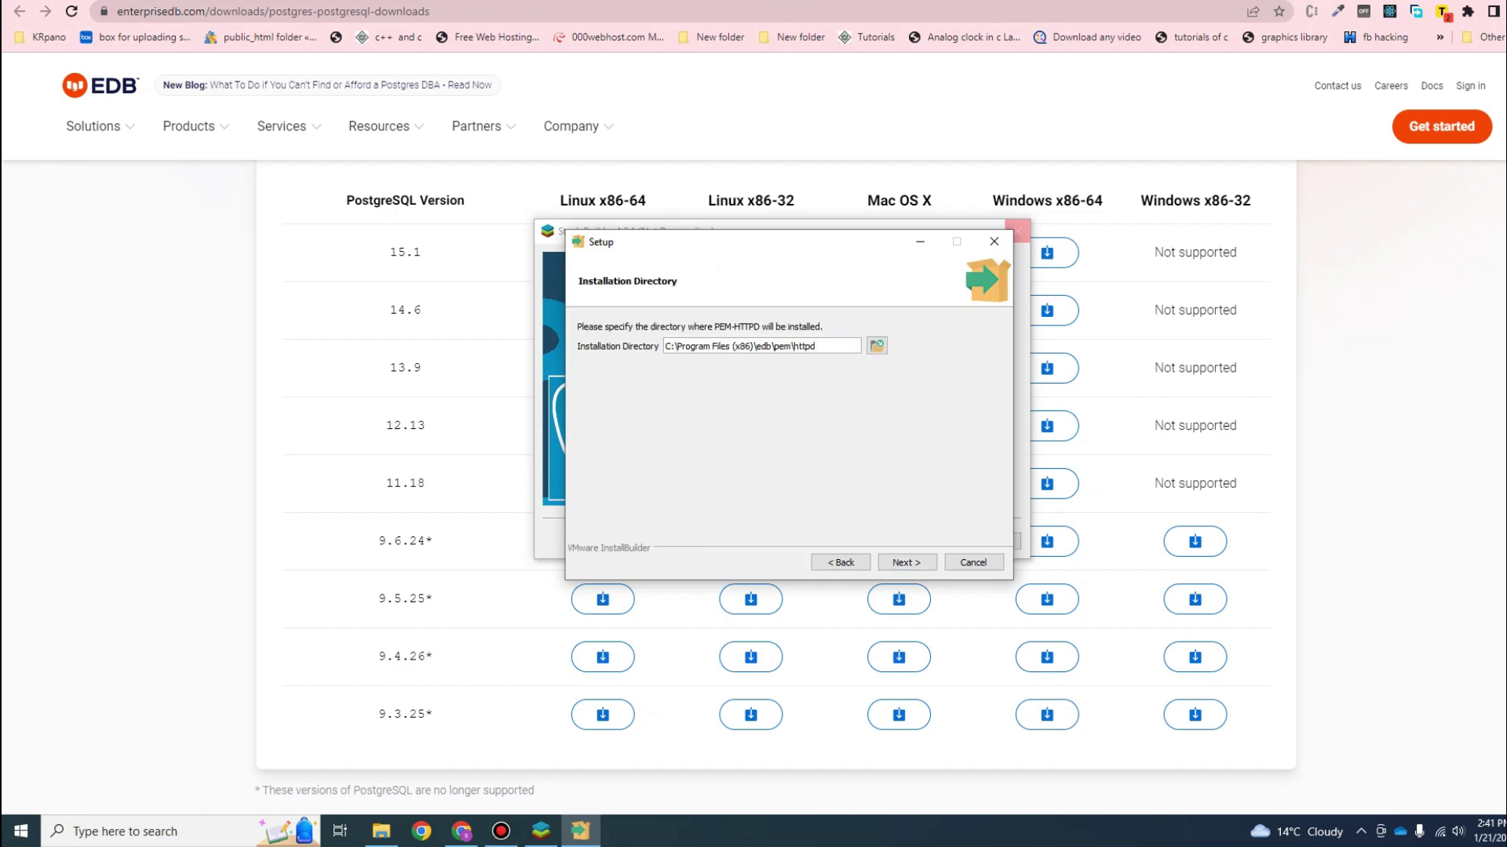
left_click(876, 346)
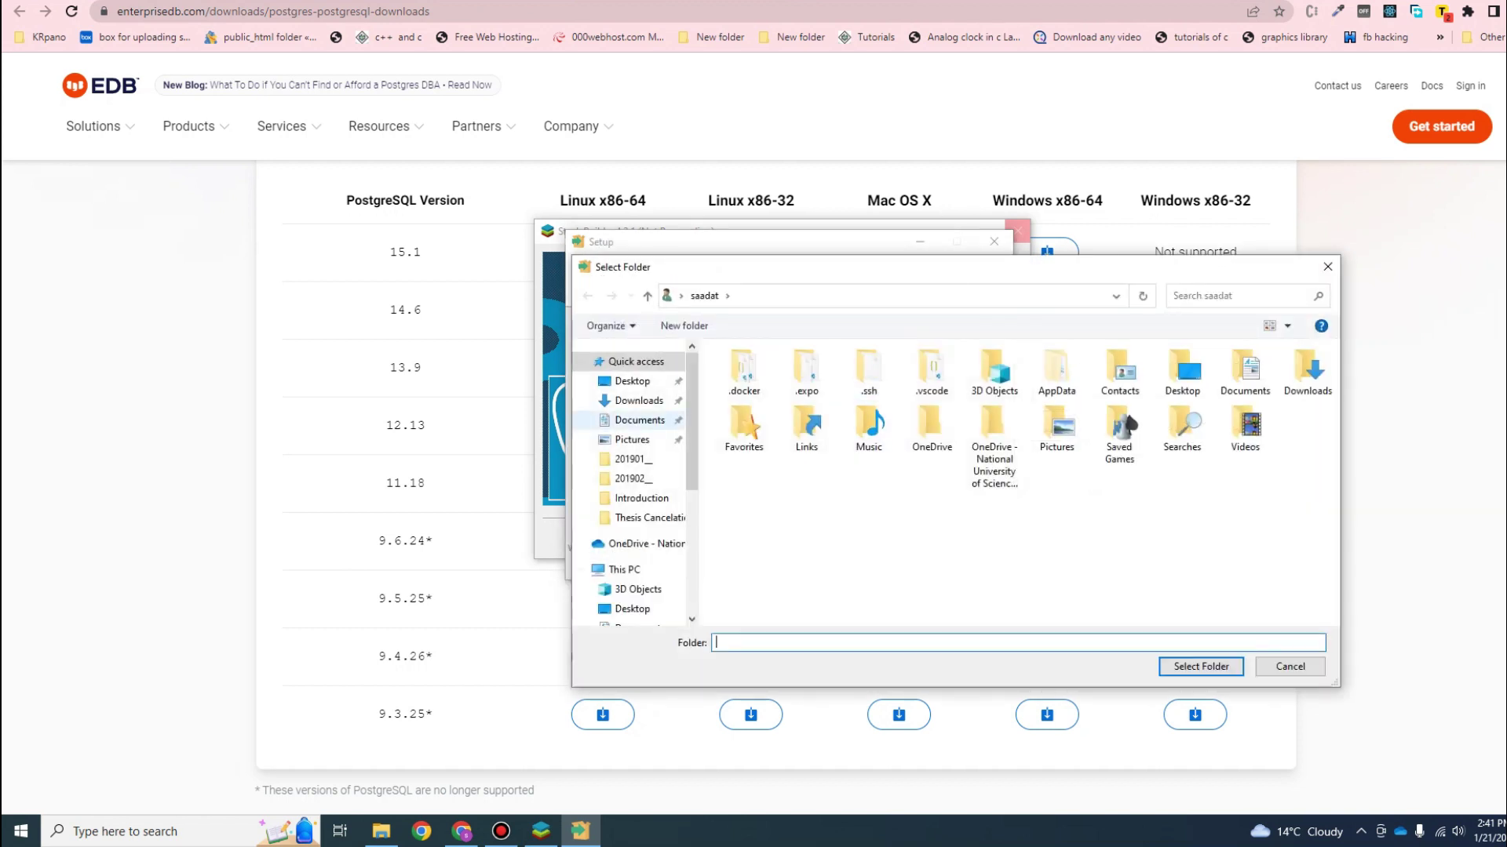
scroll(642, 530, "down", 4)
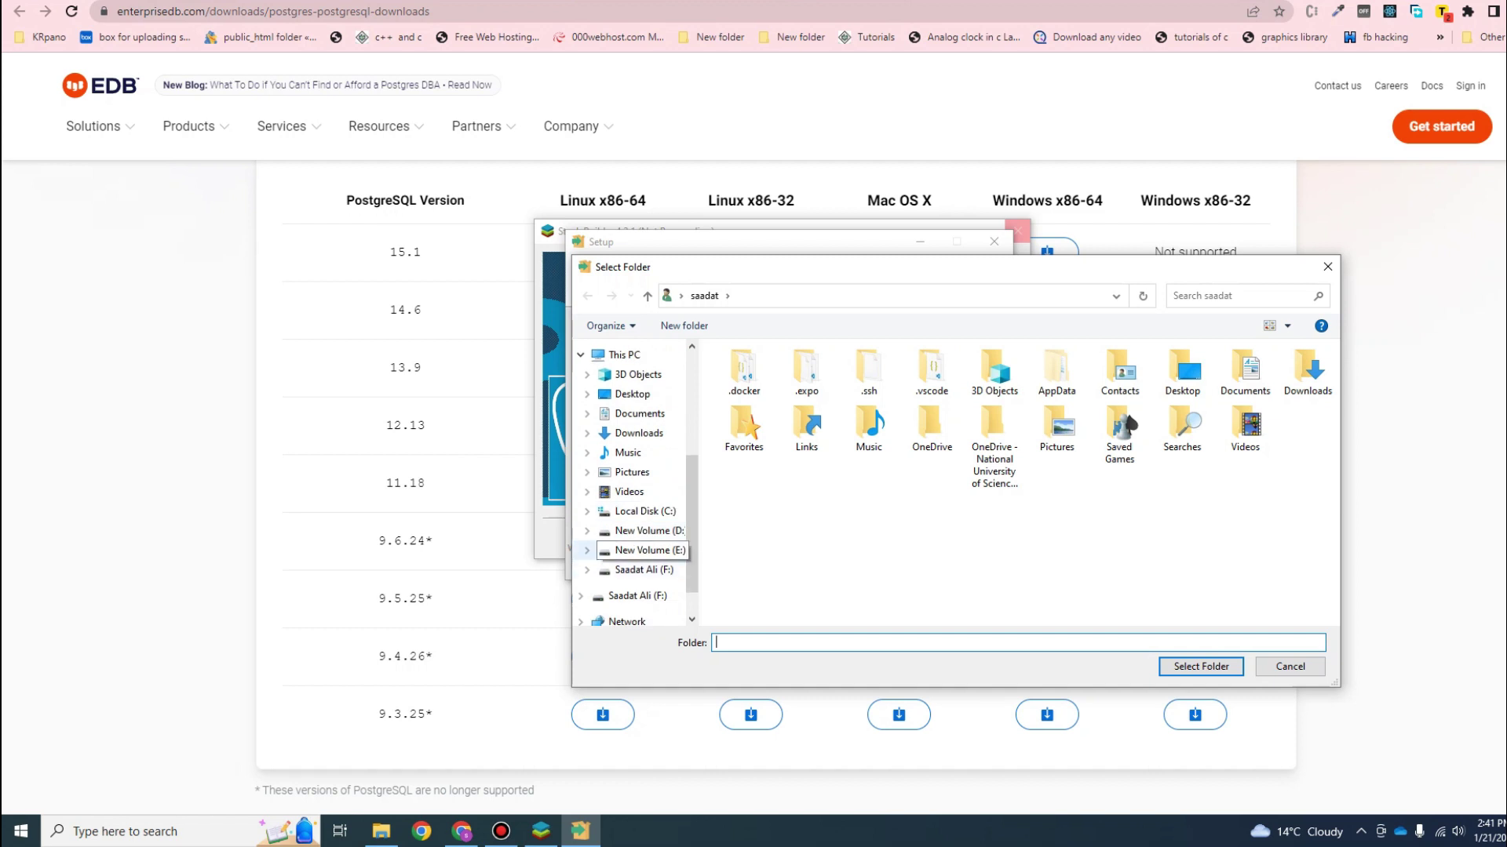
left_click(642, 531)
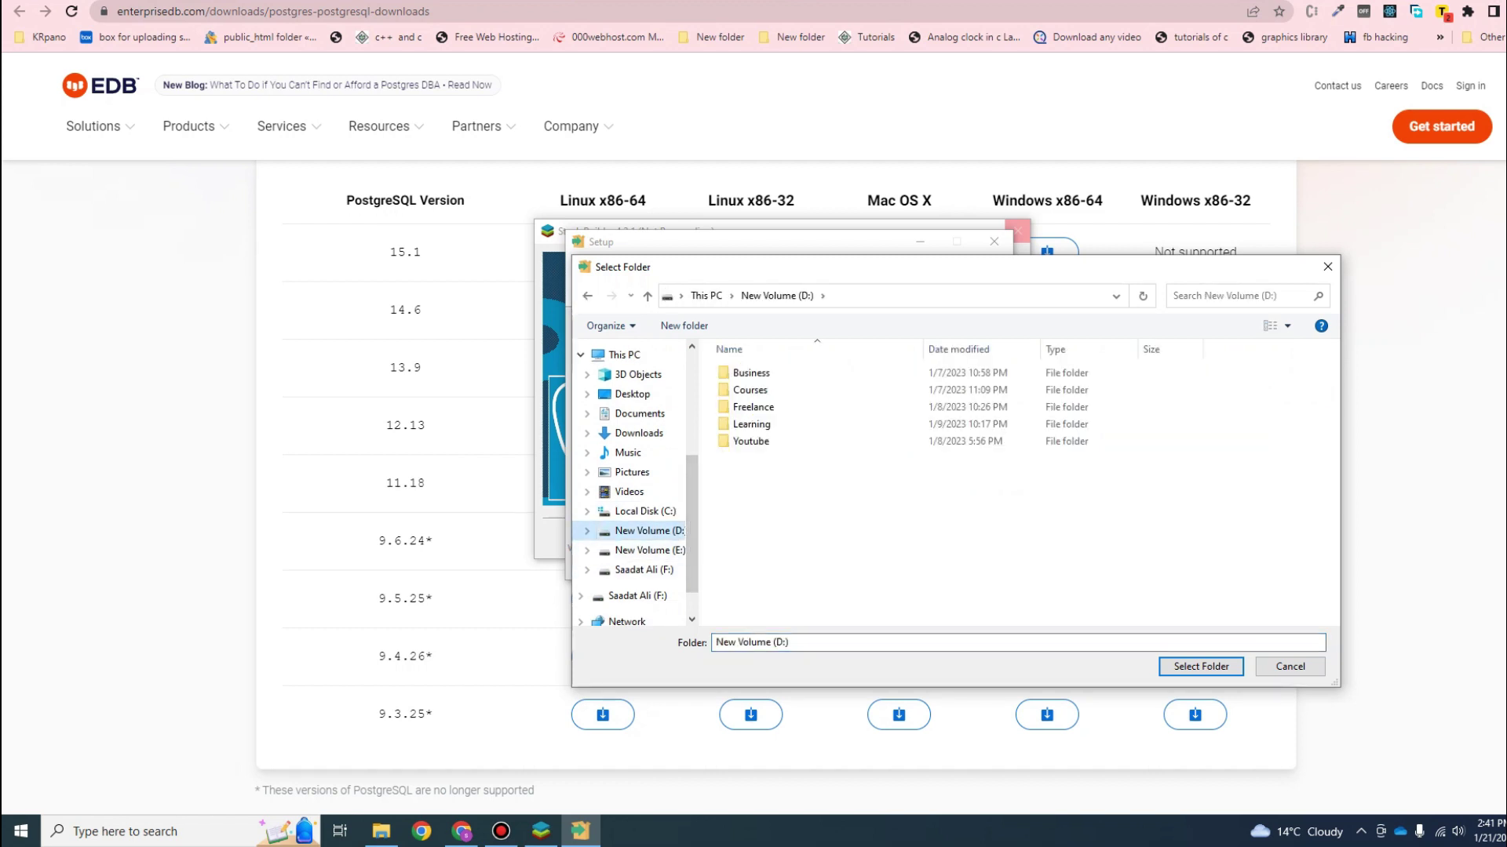
Create a GIS_Server folder on D: and select it as the installation directory
double_click(750, 390)
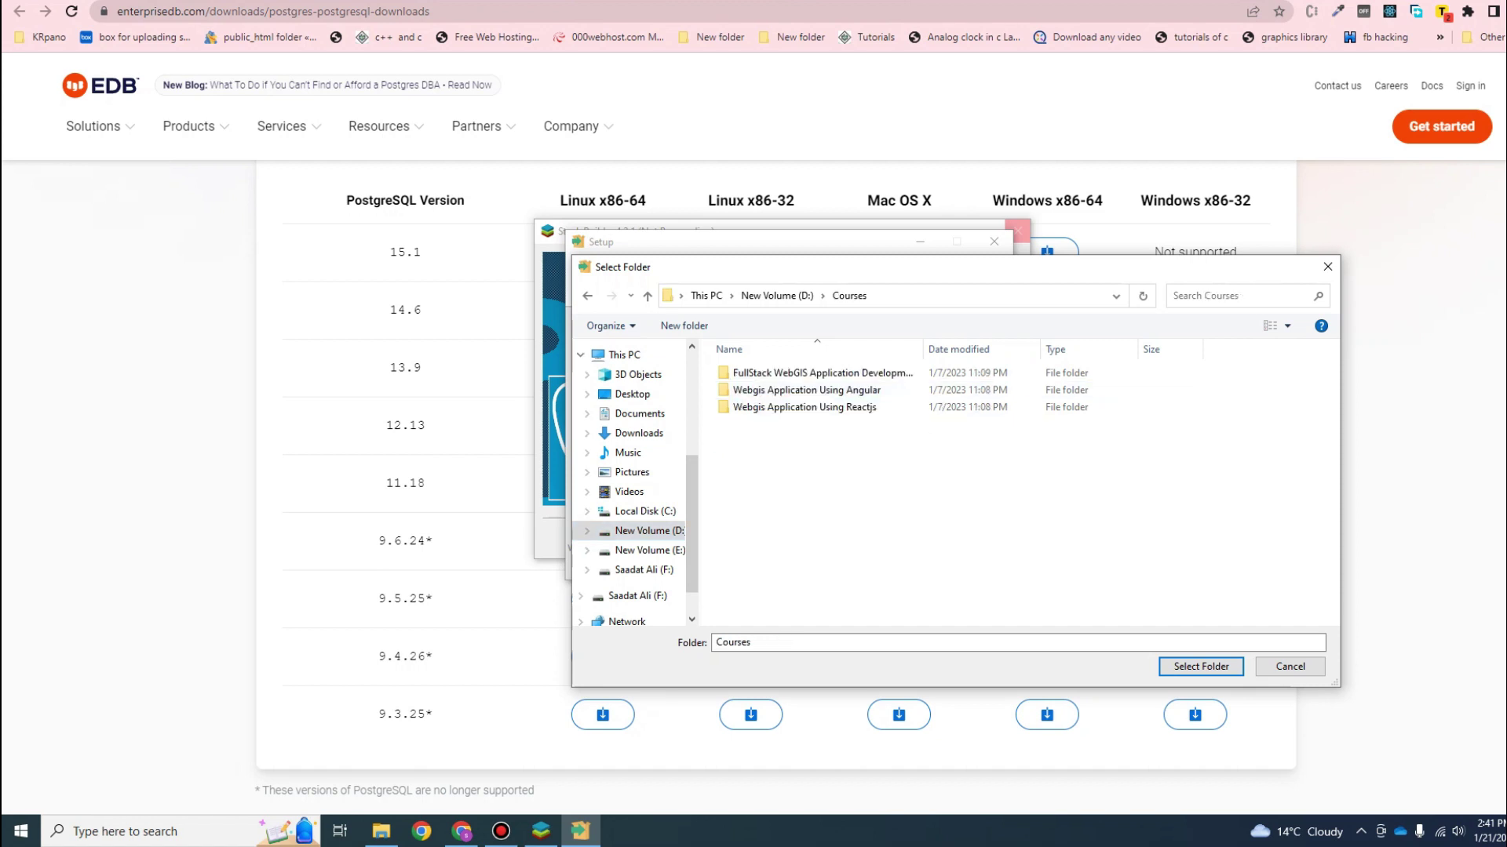
left_click(777, 295)
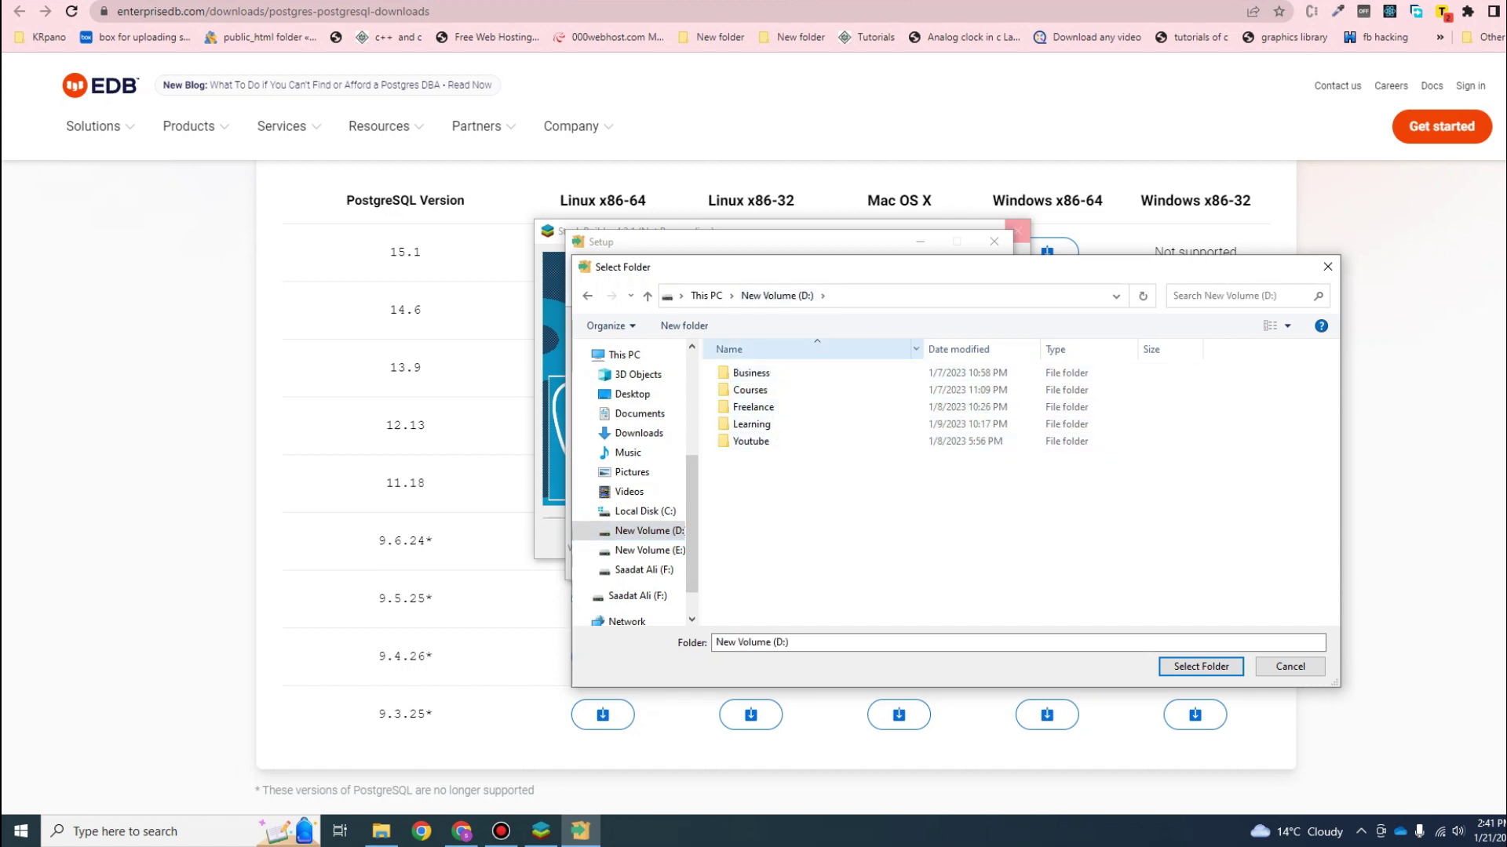
left_click(684, 325)
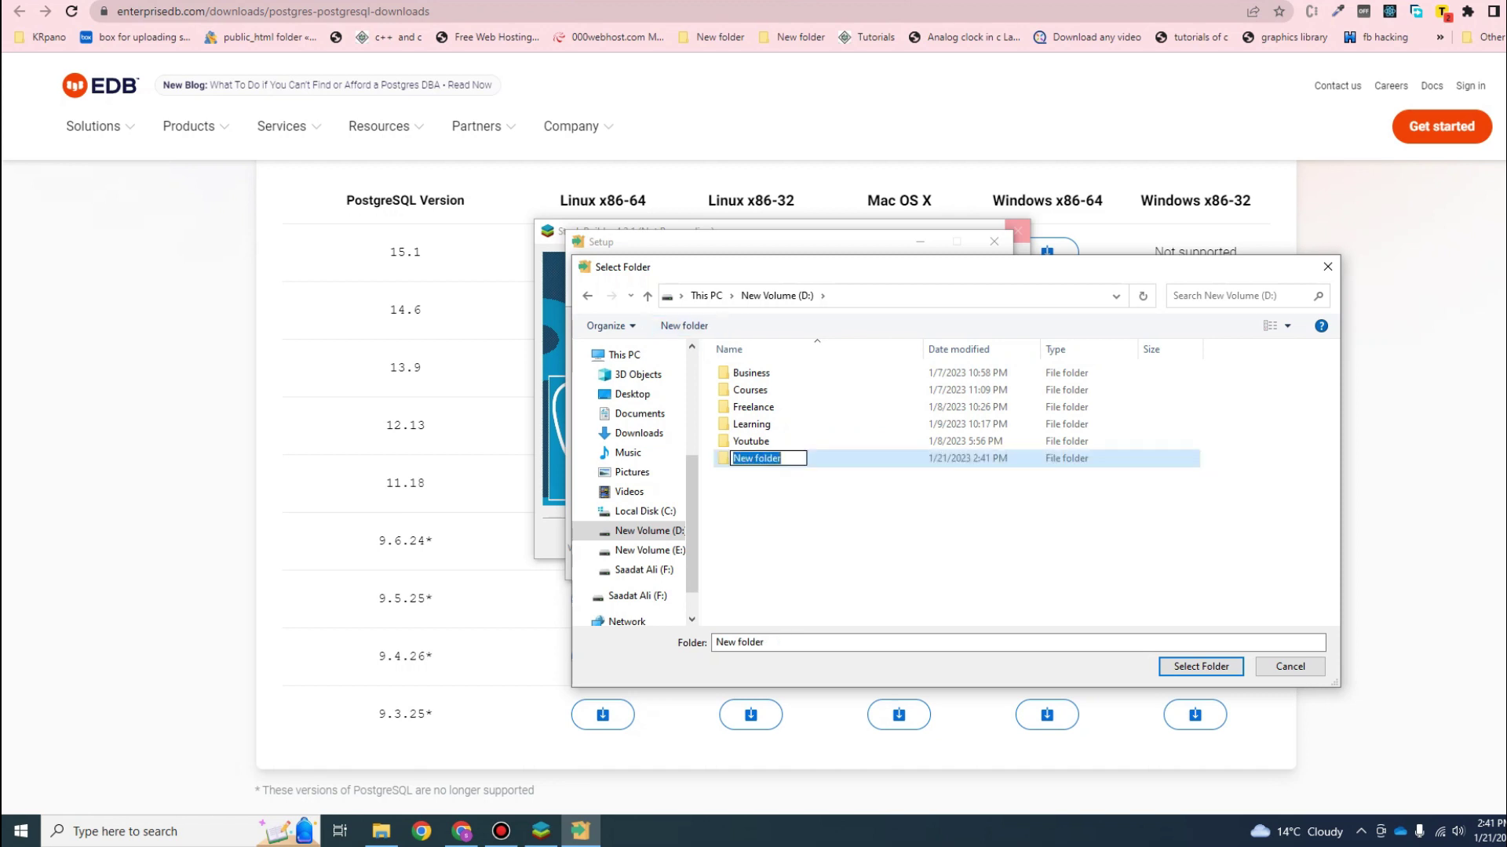
type("GIS_Sere")
key("BackSpace")
type("ver")
key("Return")
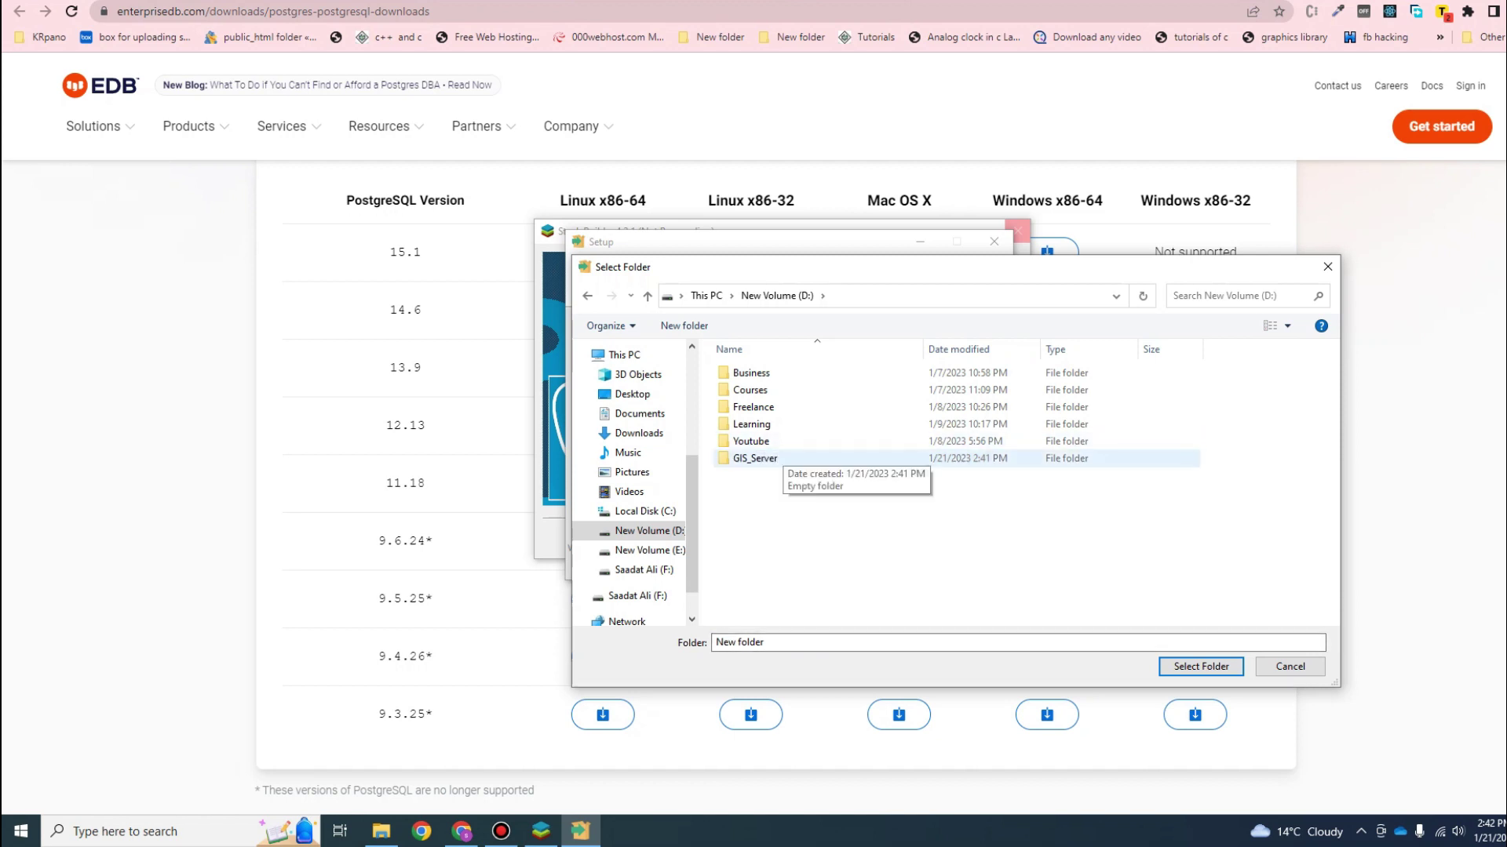
double_click(755, 459)
left_click(1200, 667)
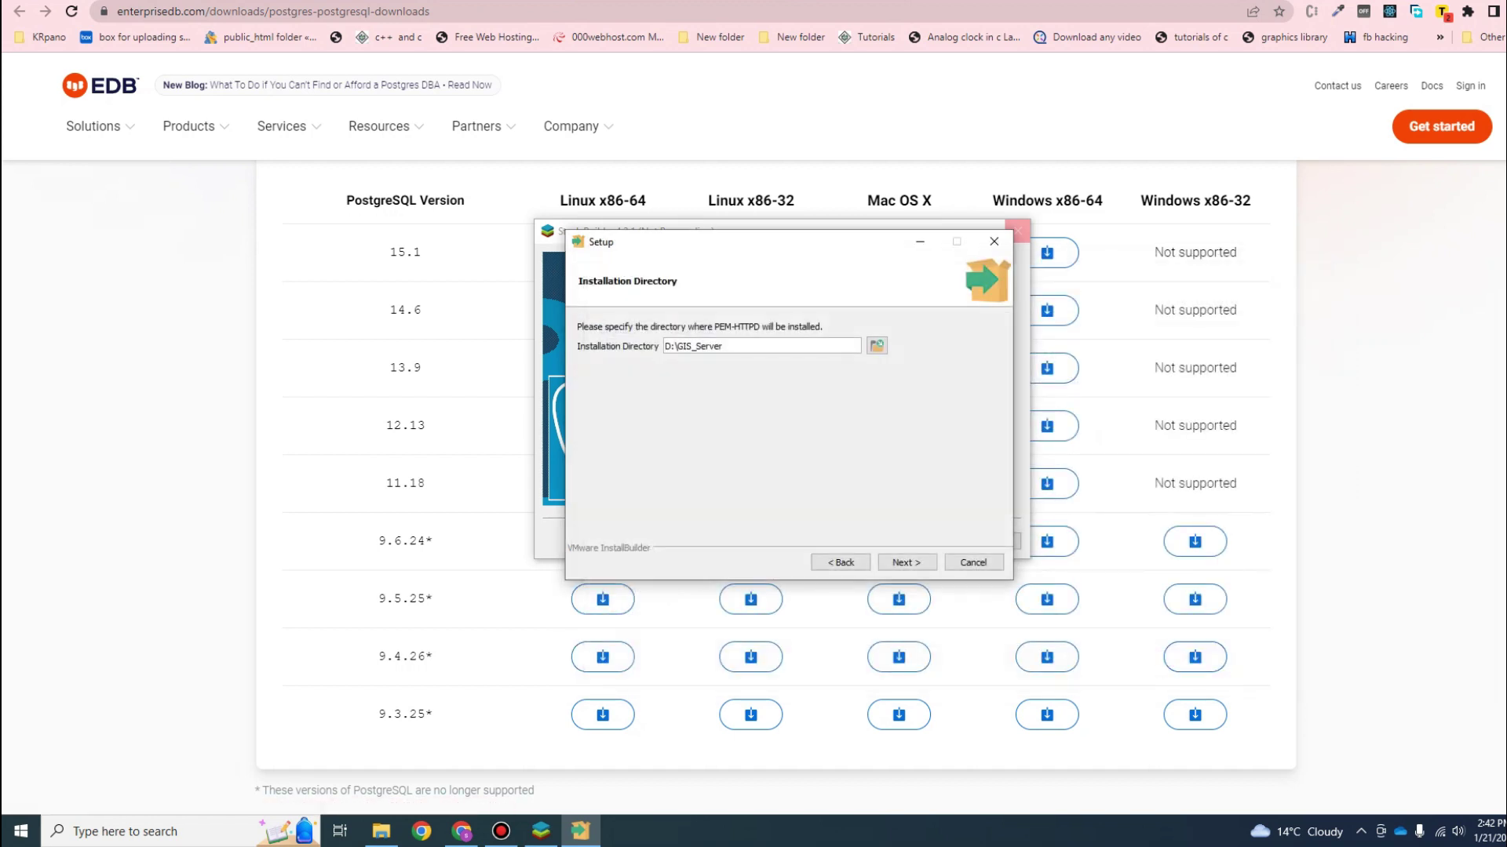
Set the Apache port to 9080 and start the PEM-HTTPD installation
key("Return")
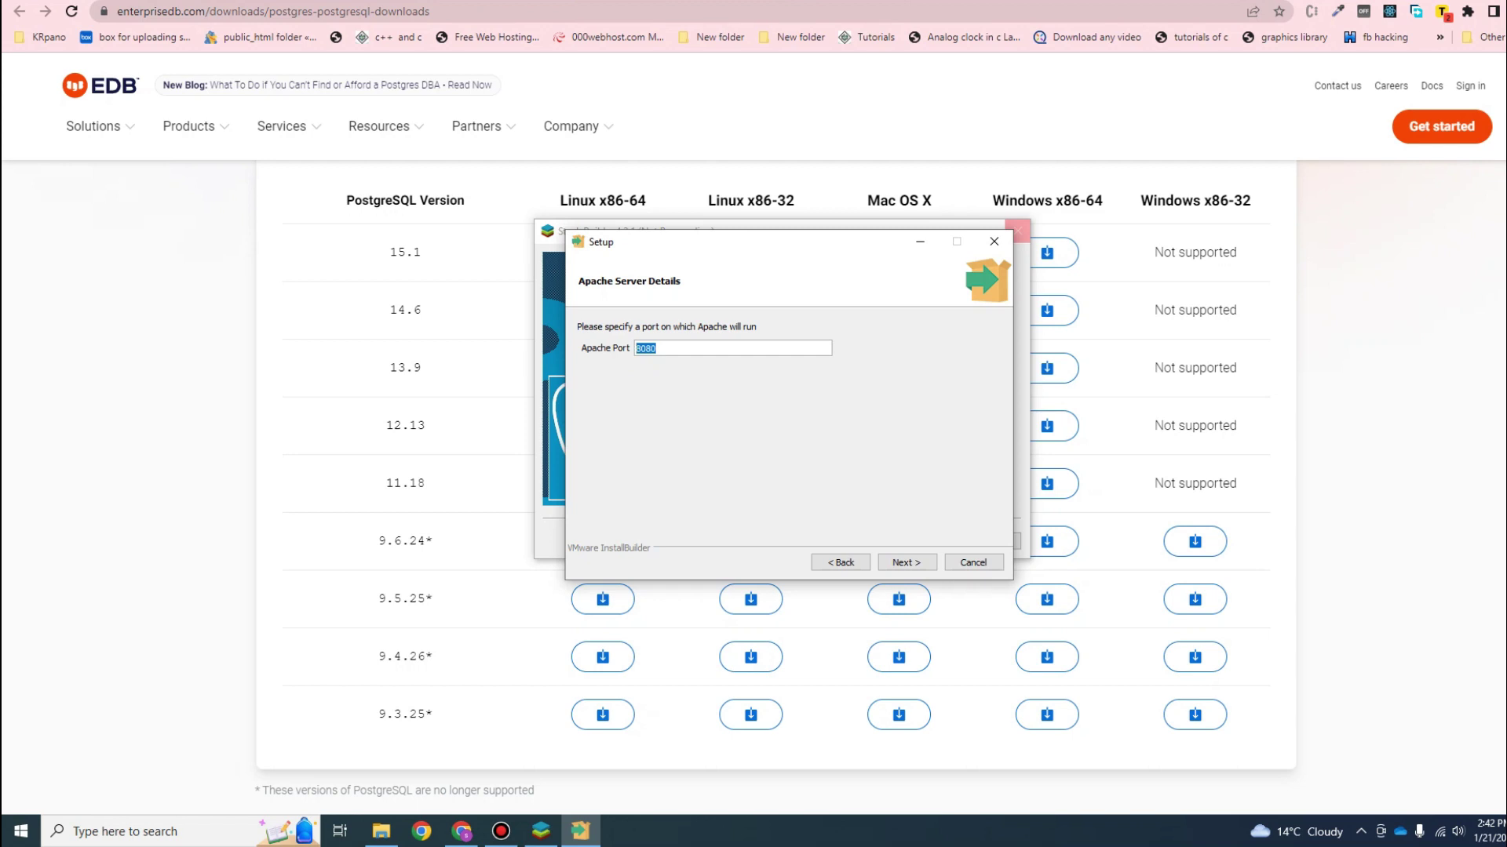
type("9080")
key("Tab")
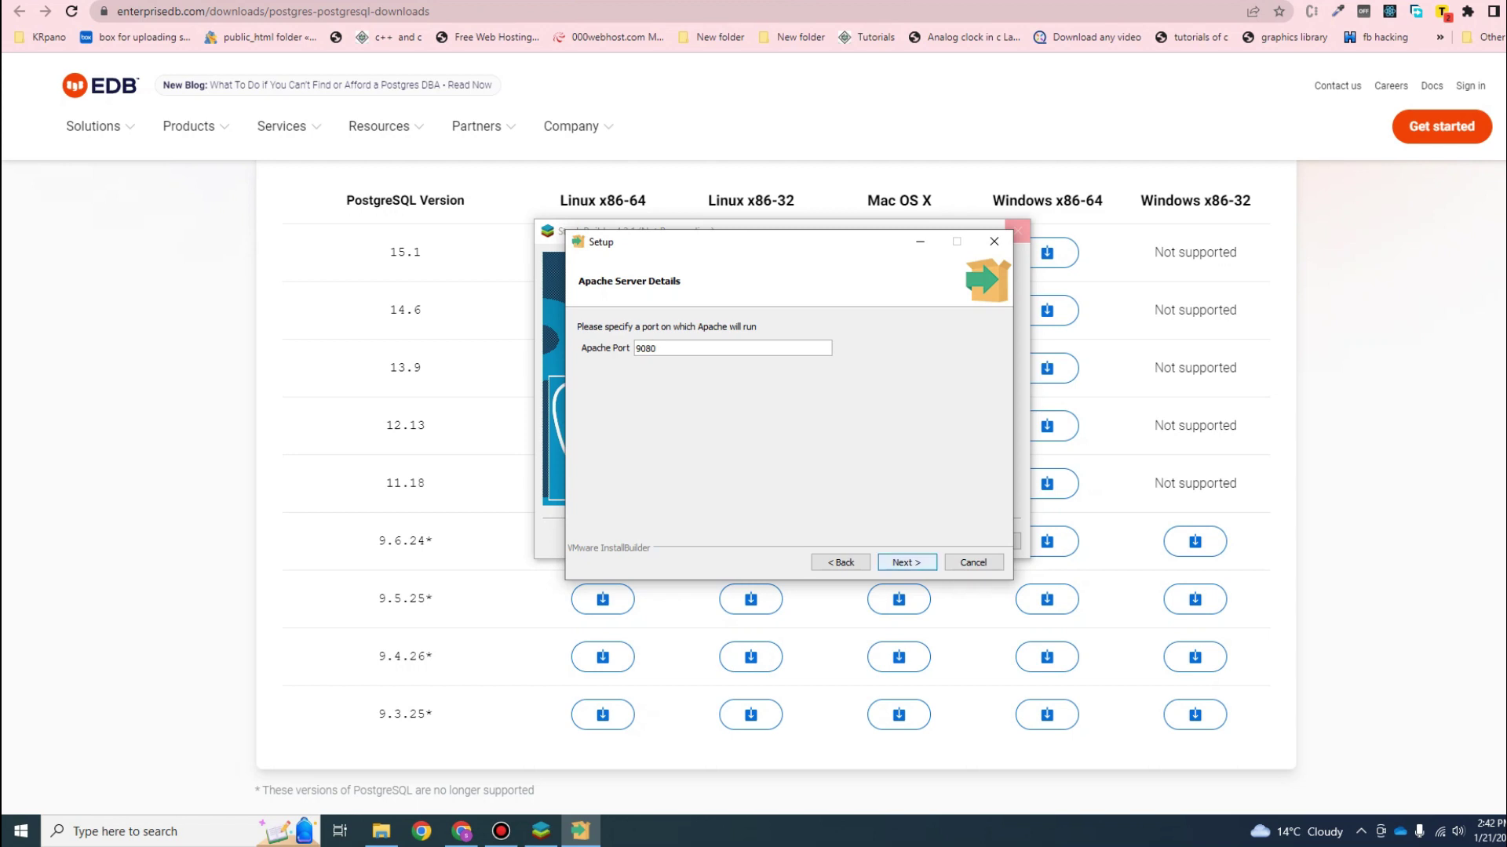
key("Return")
key("Return")
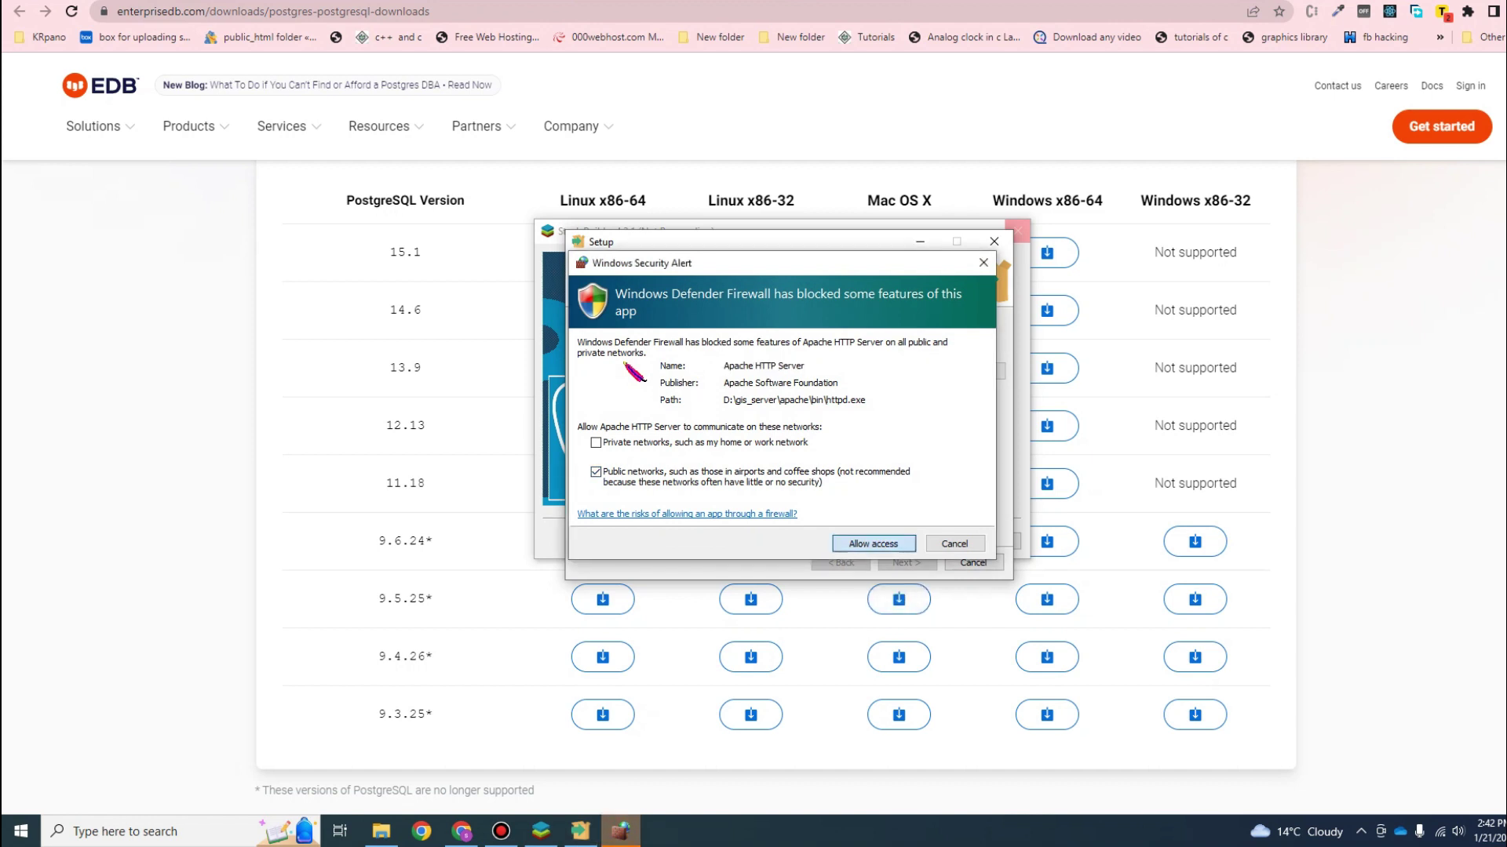
Allow Apache through the firewall and close the PEM-HTTPD and Stack Builder installers
key("Return")
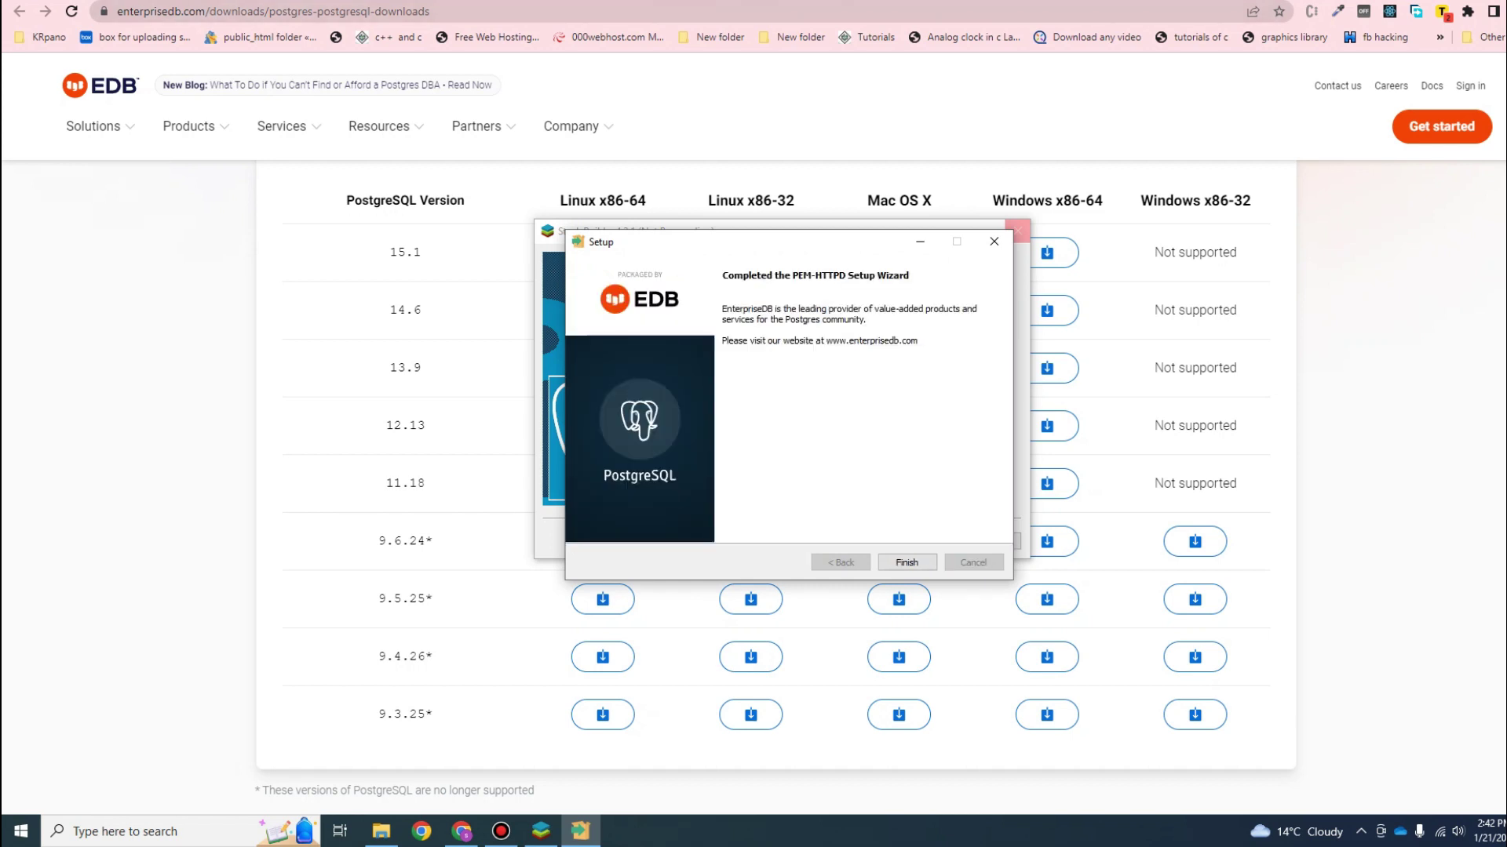
key("Return")
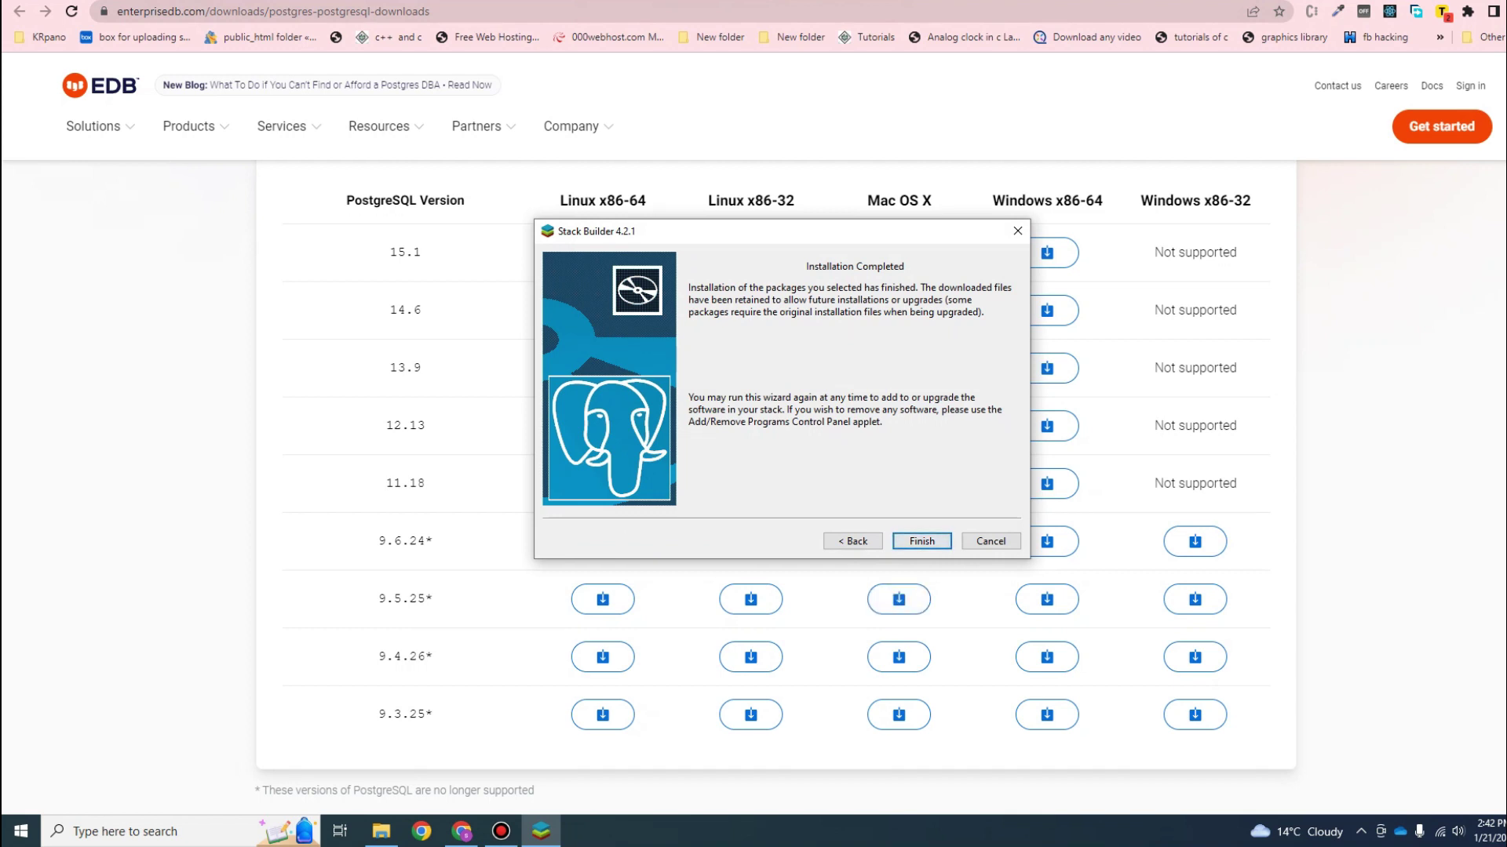
left_click(922, 541)
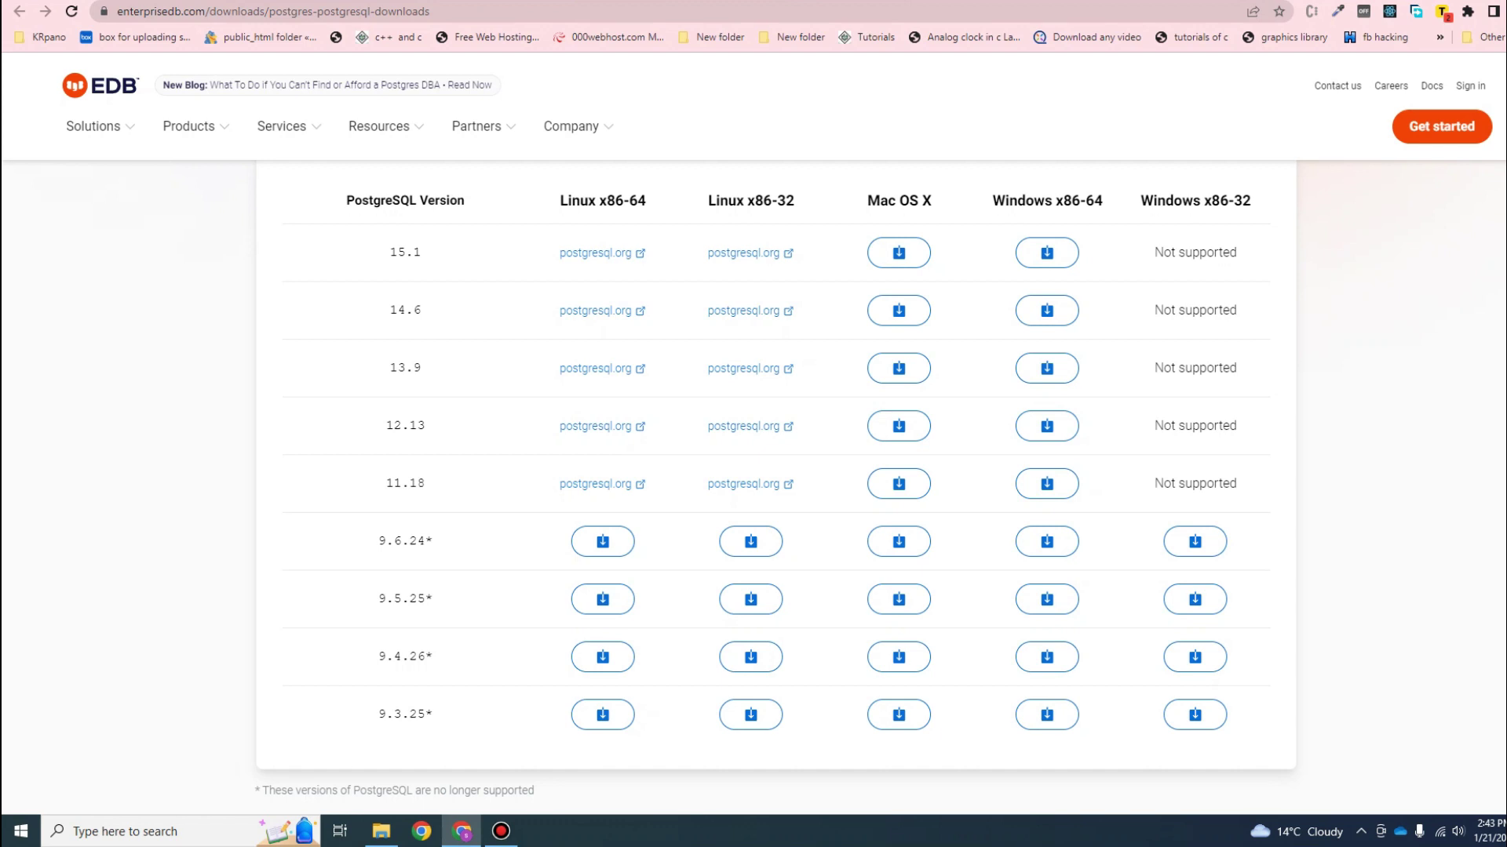
Search the Start menu for 'pg' and launch pgAdmin 4
key("super")
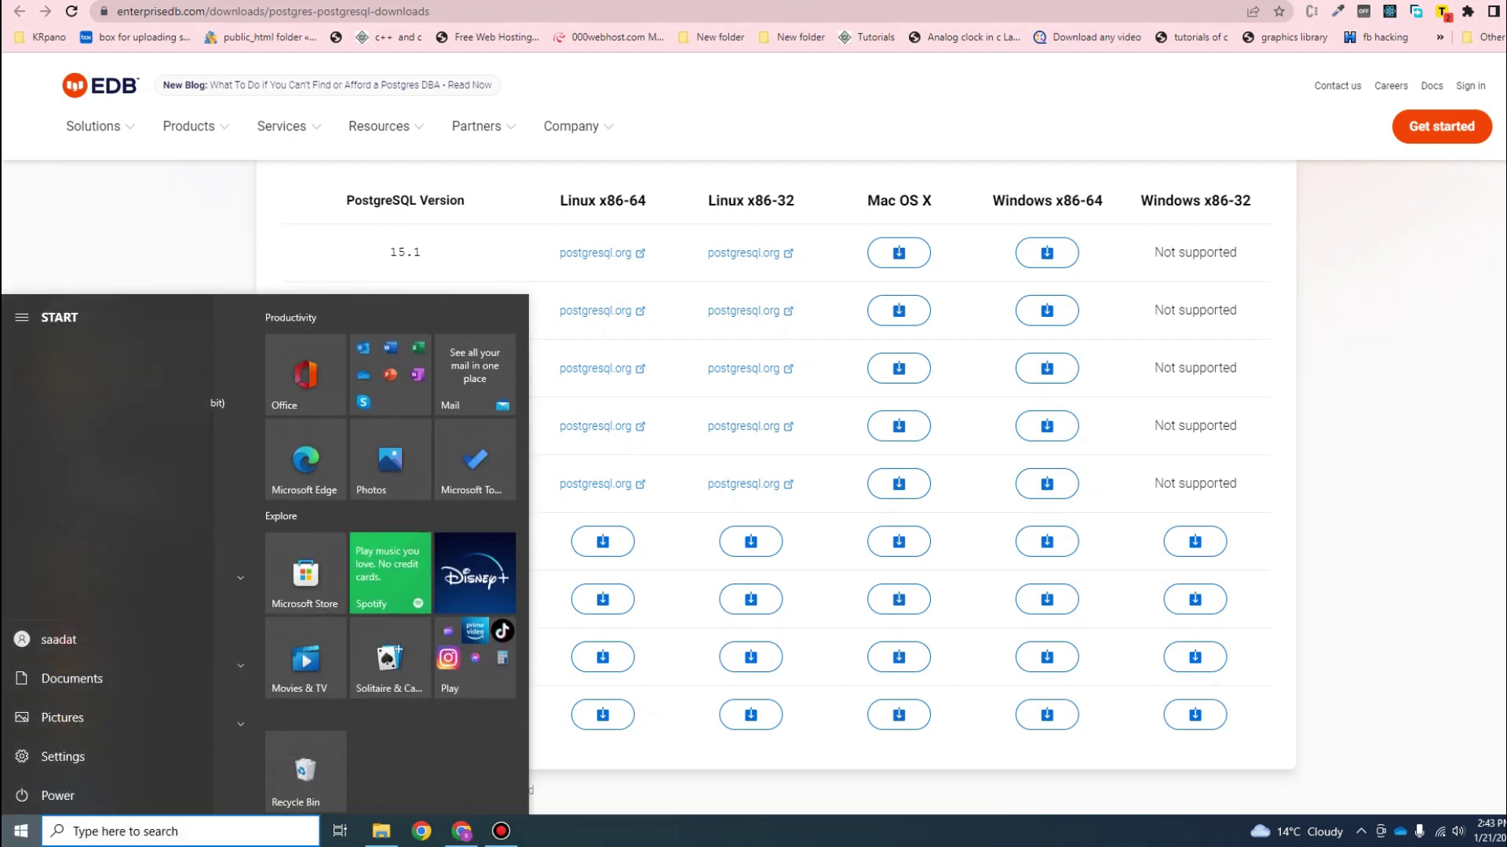
type("pg")
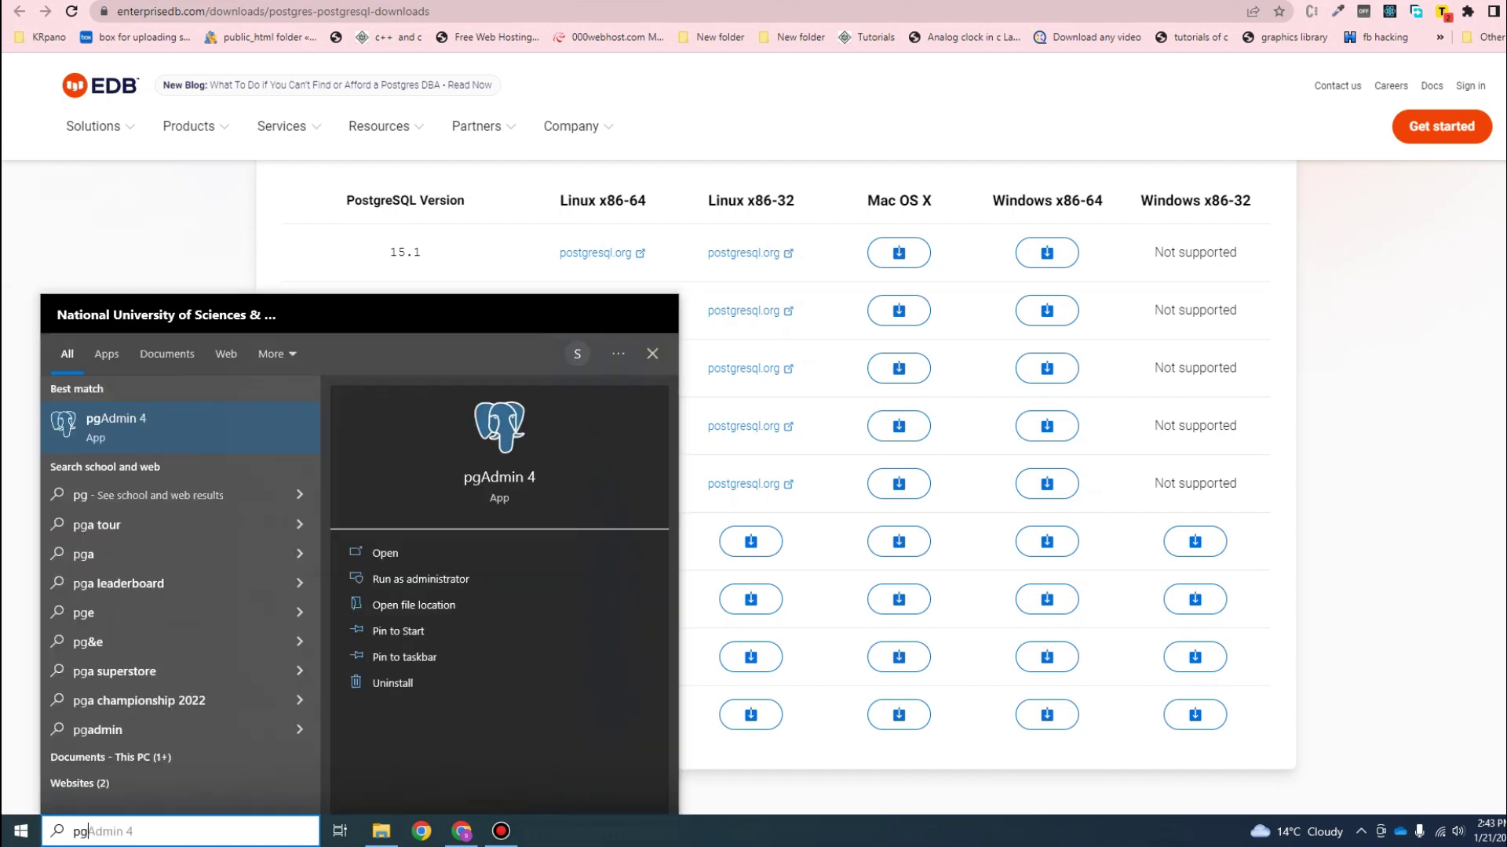
key("Return")
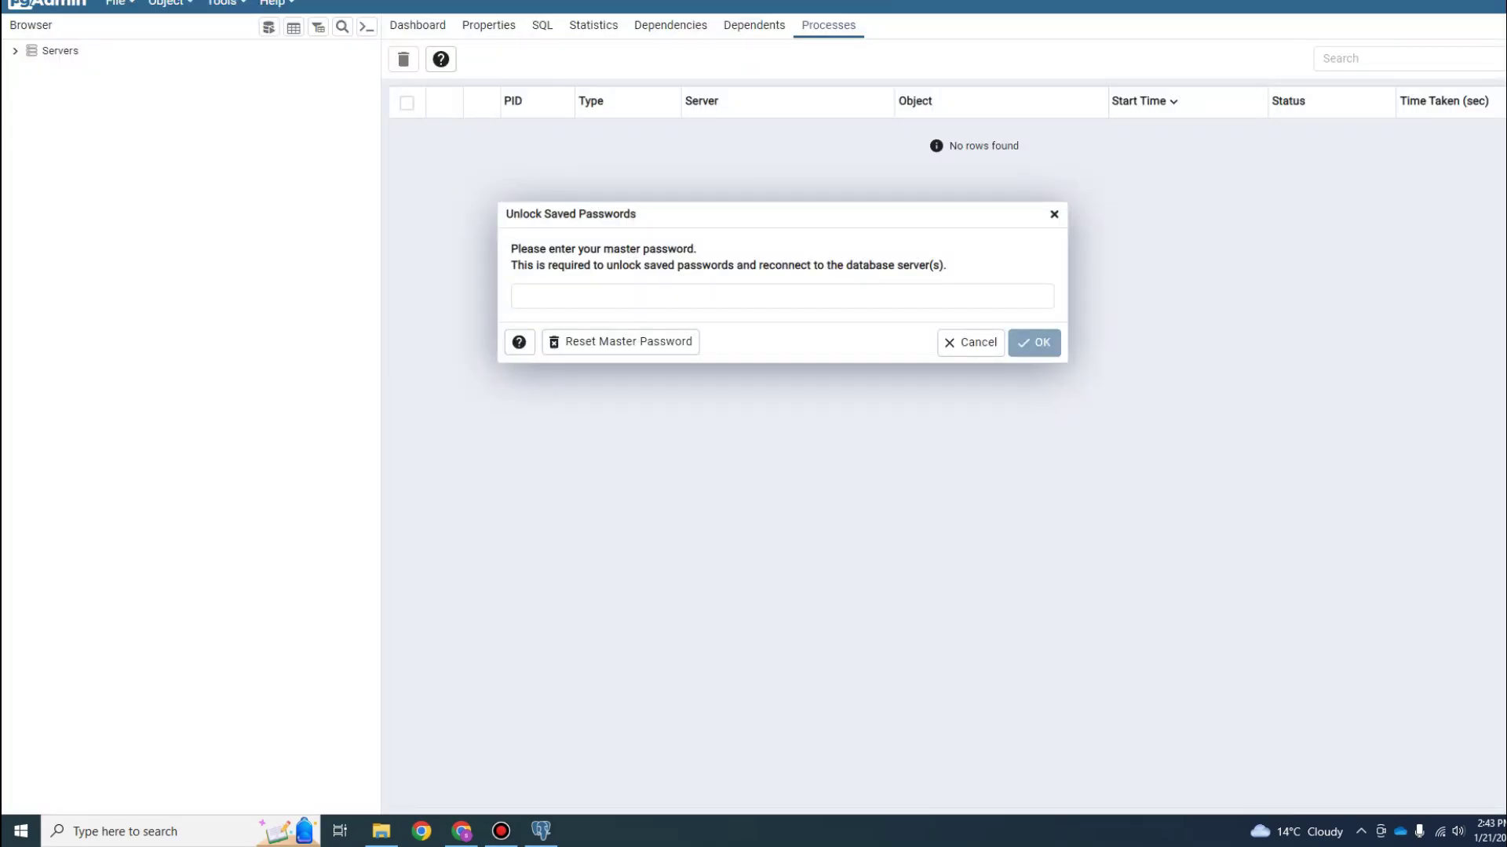
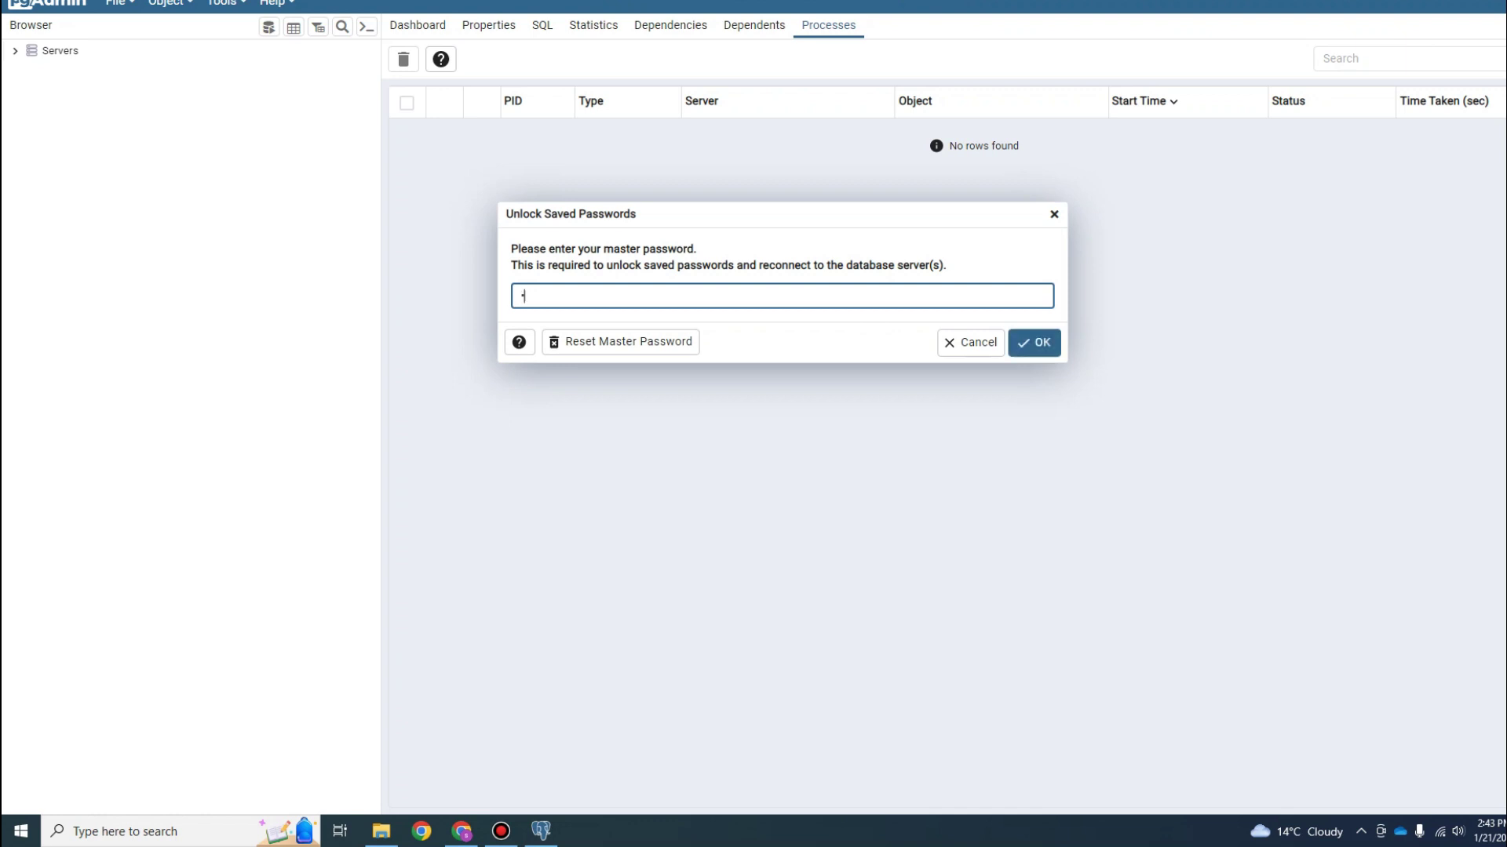
Unlock pgAdmin with the master password and connect to PostgreSQL 15, saving the server password
key("Return")
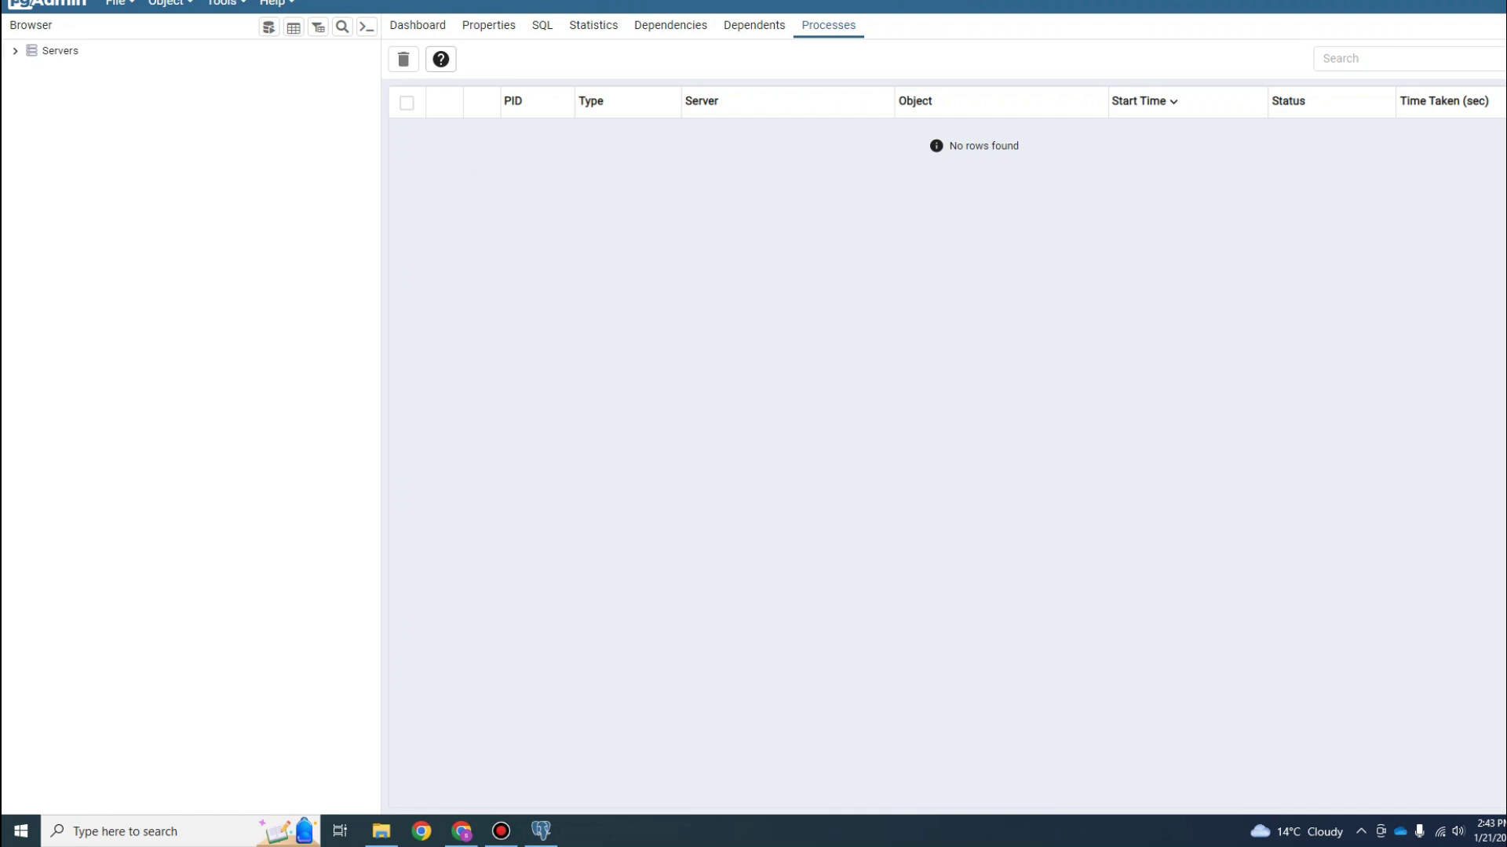
left_click(15, 51)
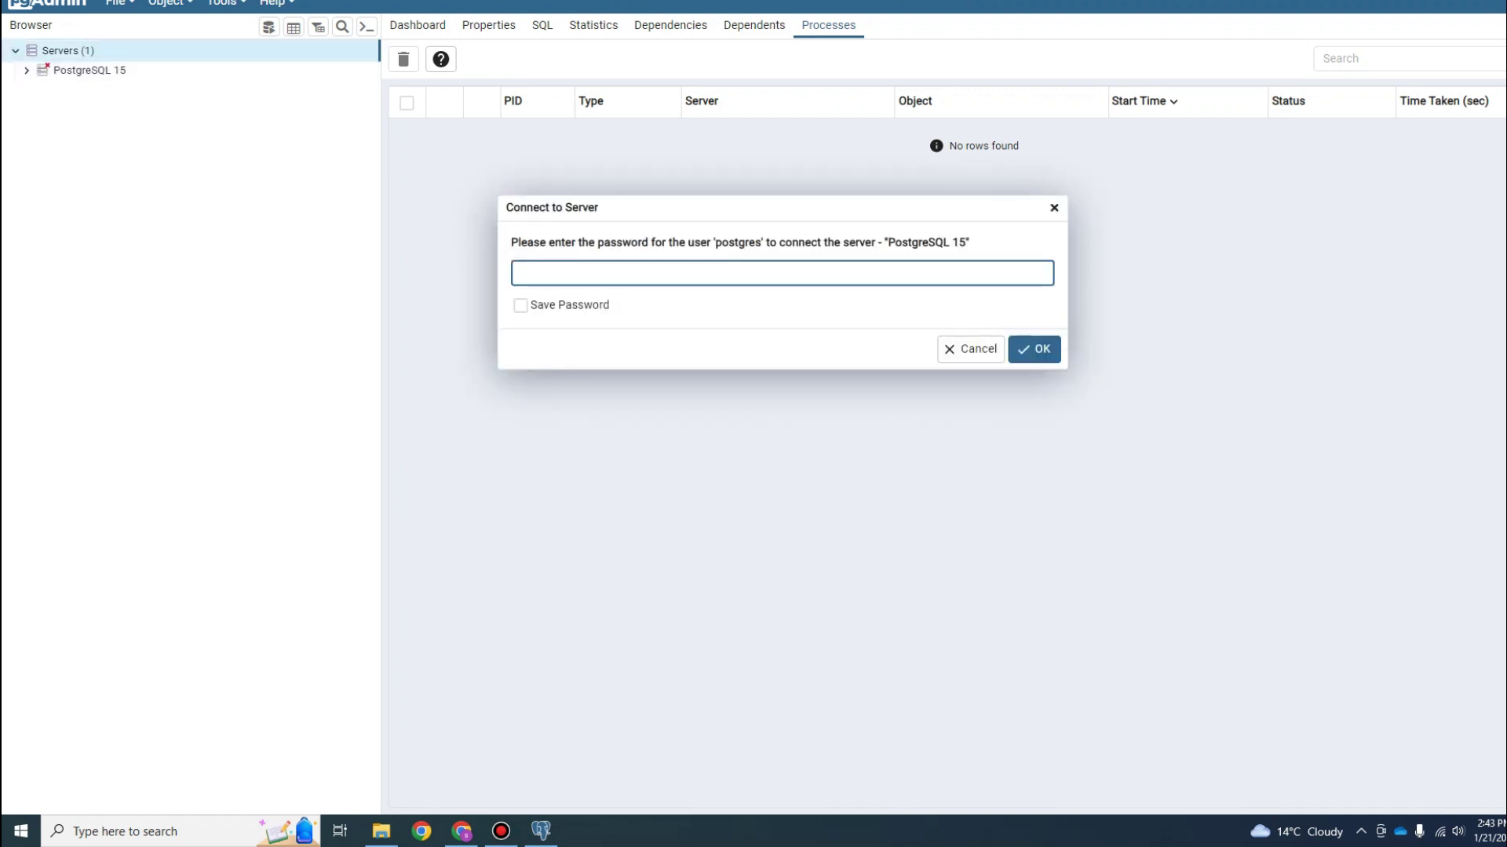
key("Tab")
key("space")
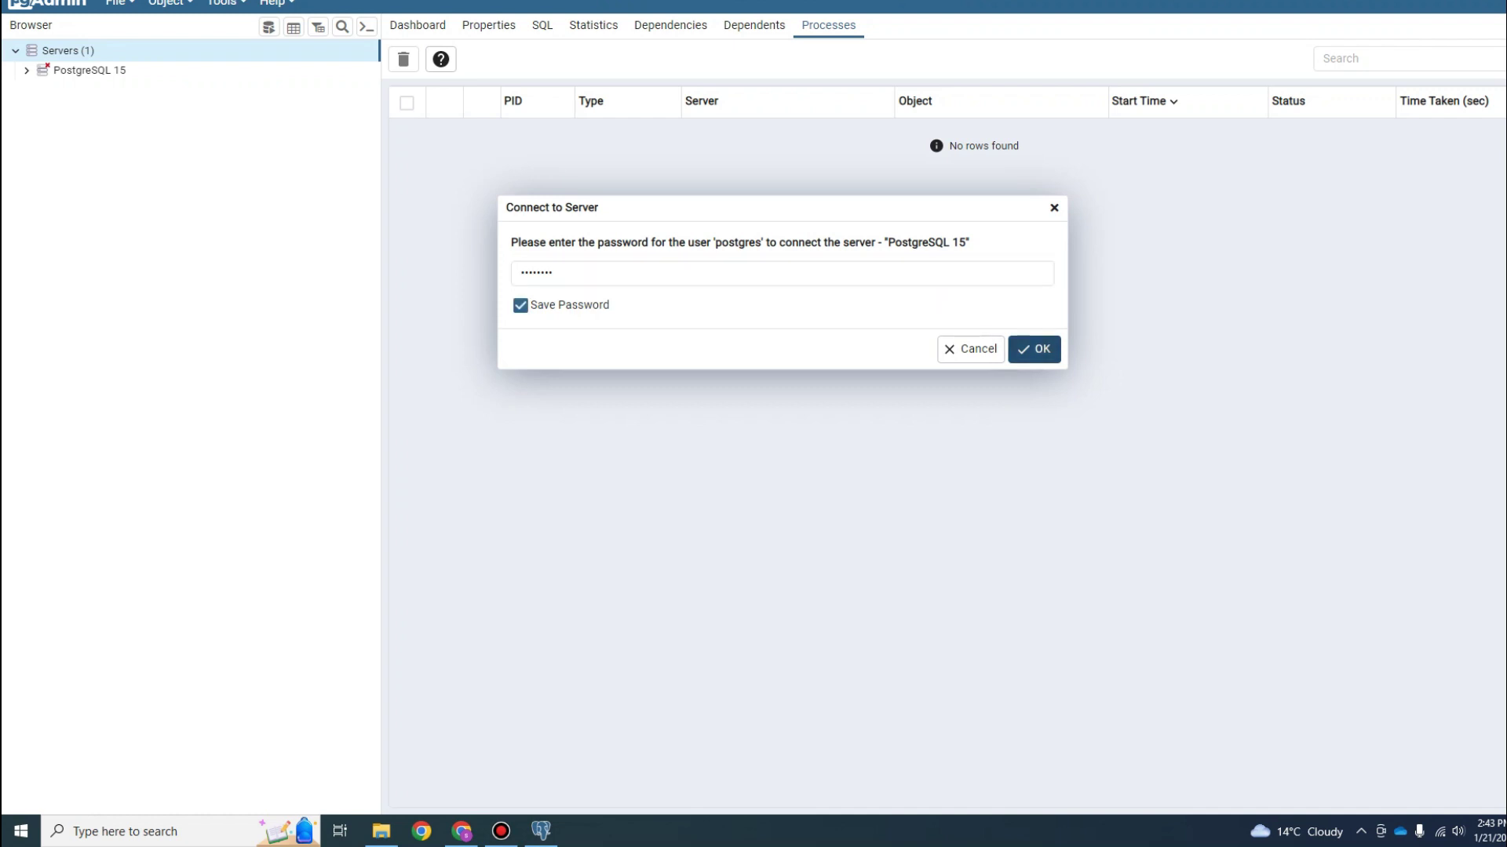
key("Return")
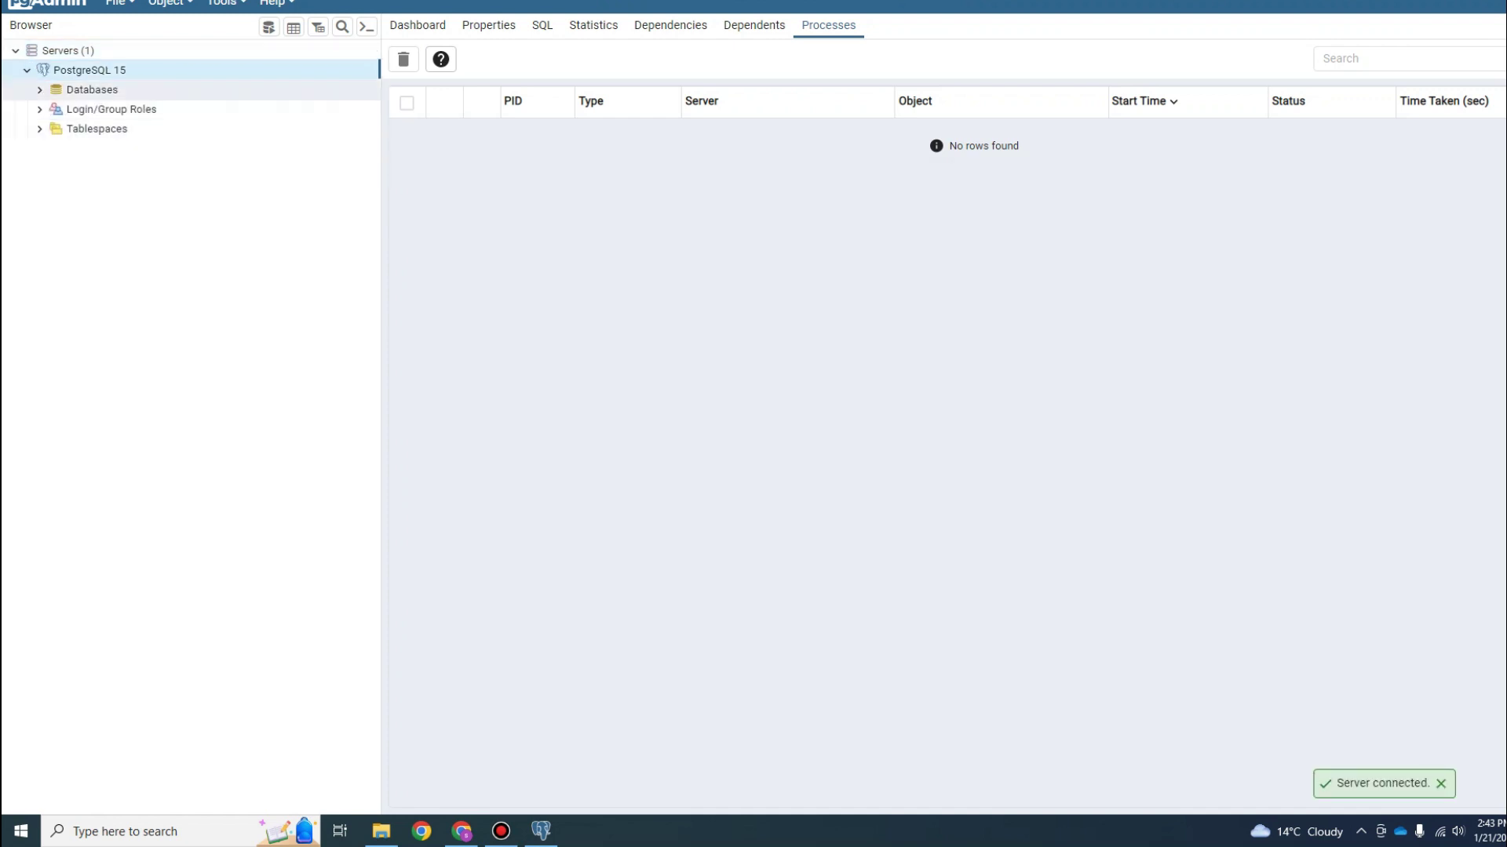
Expand the Databases list and bring up its context menu
left_click(92, 90)
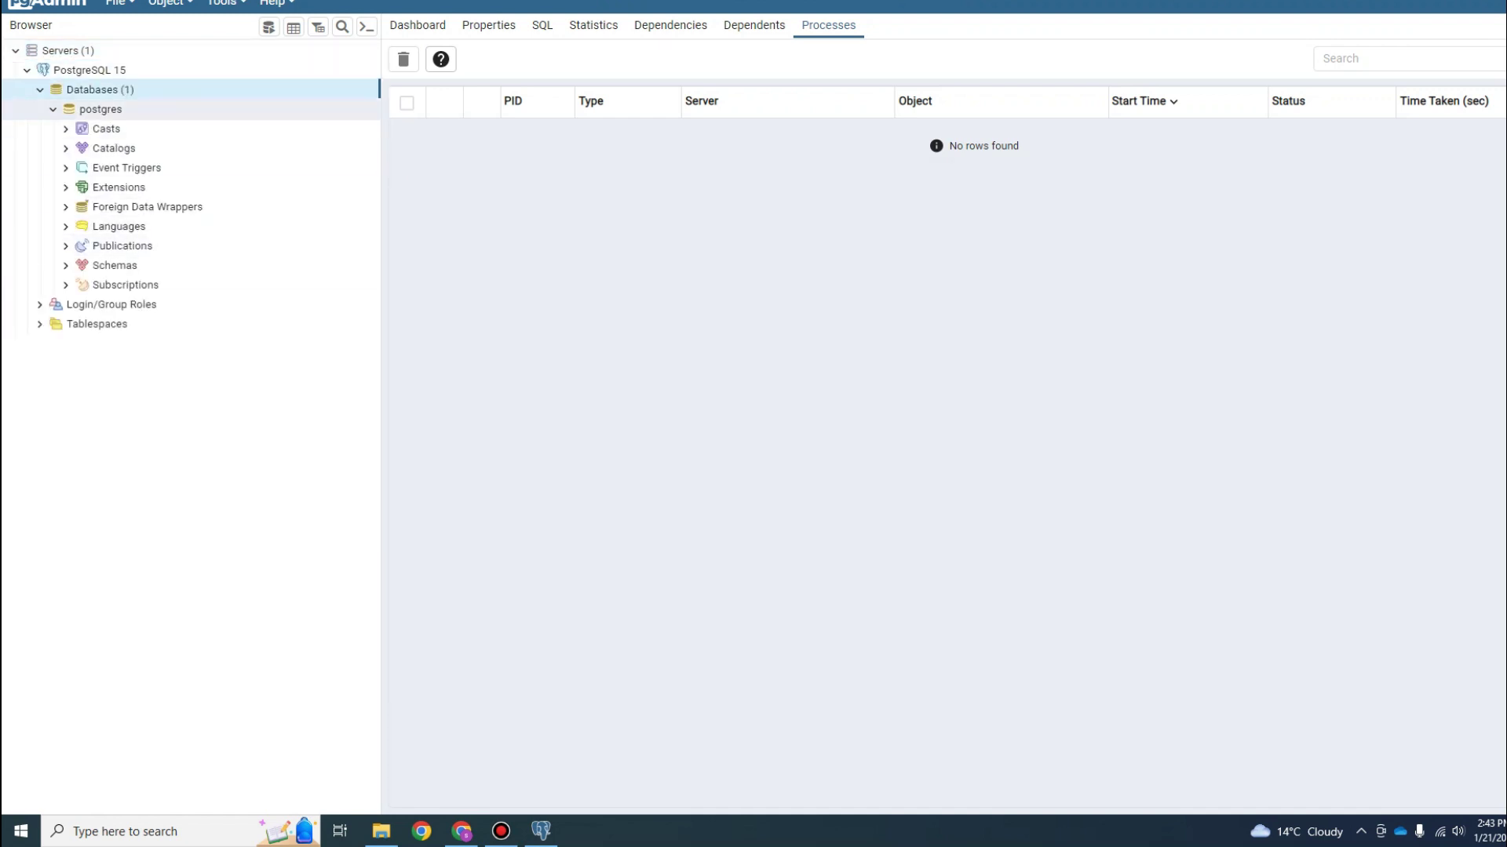
left_click(52, 109)
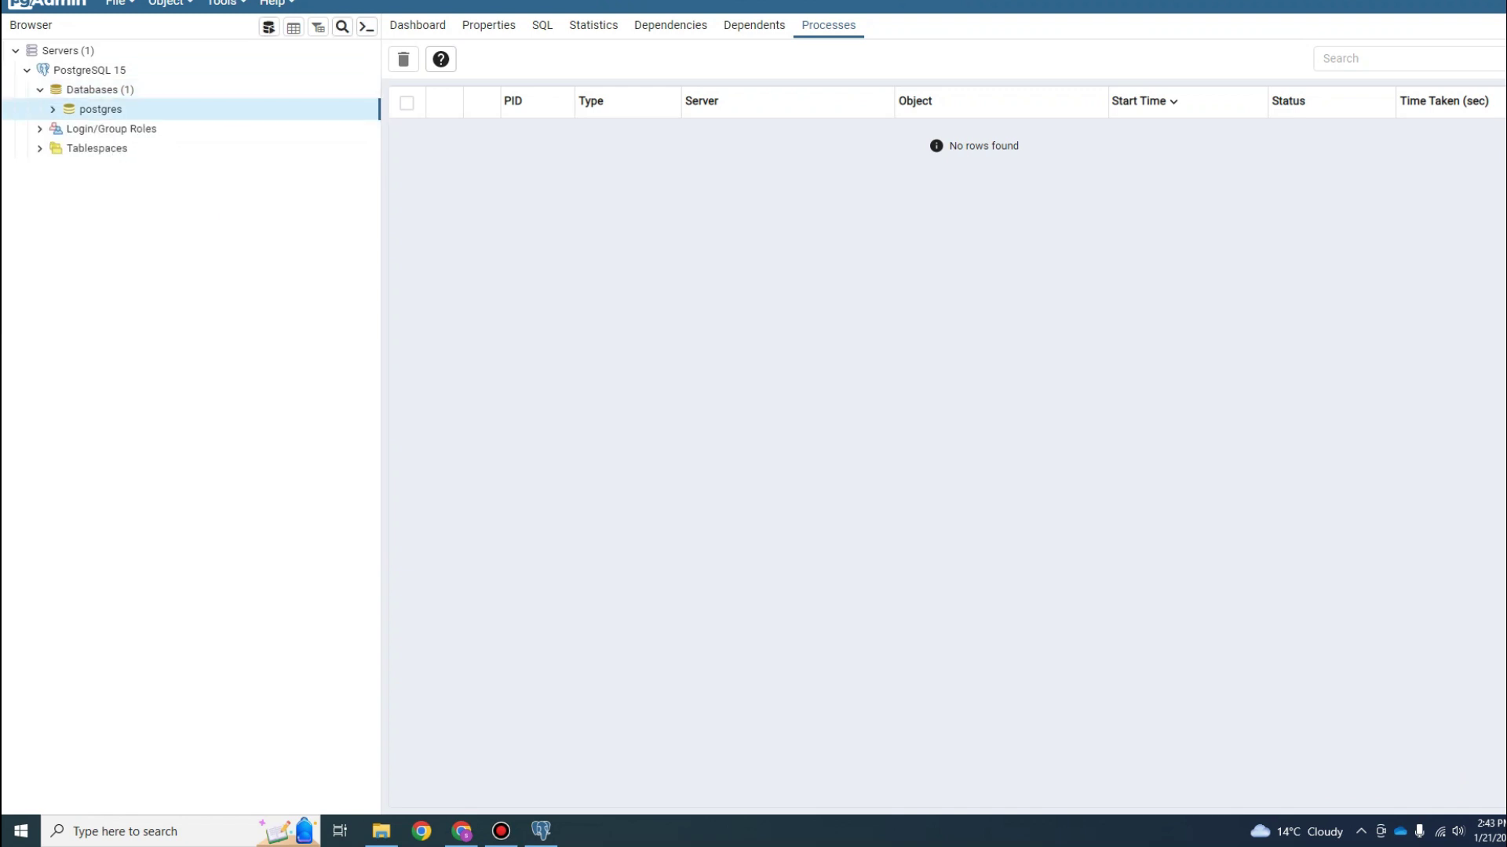
right_click(111, 94)
Create a new database named TestDb
mouse_move(117, 107)
left_click(309, 107)
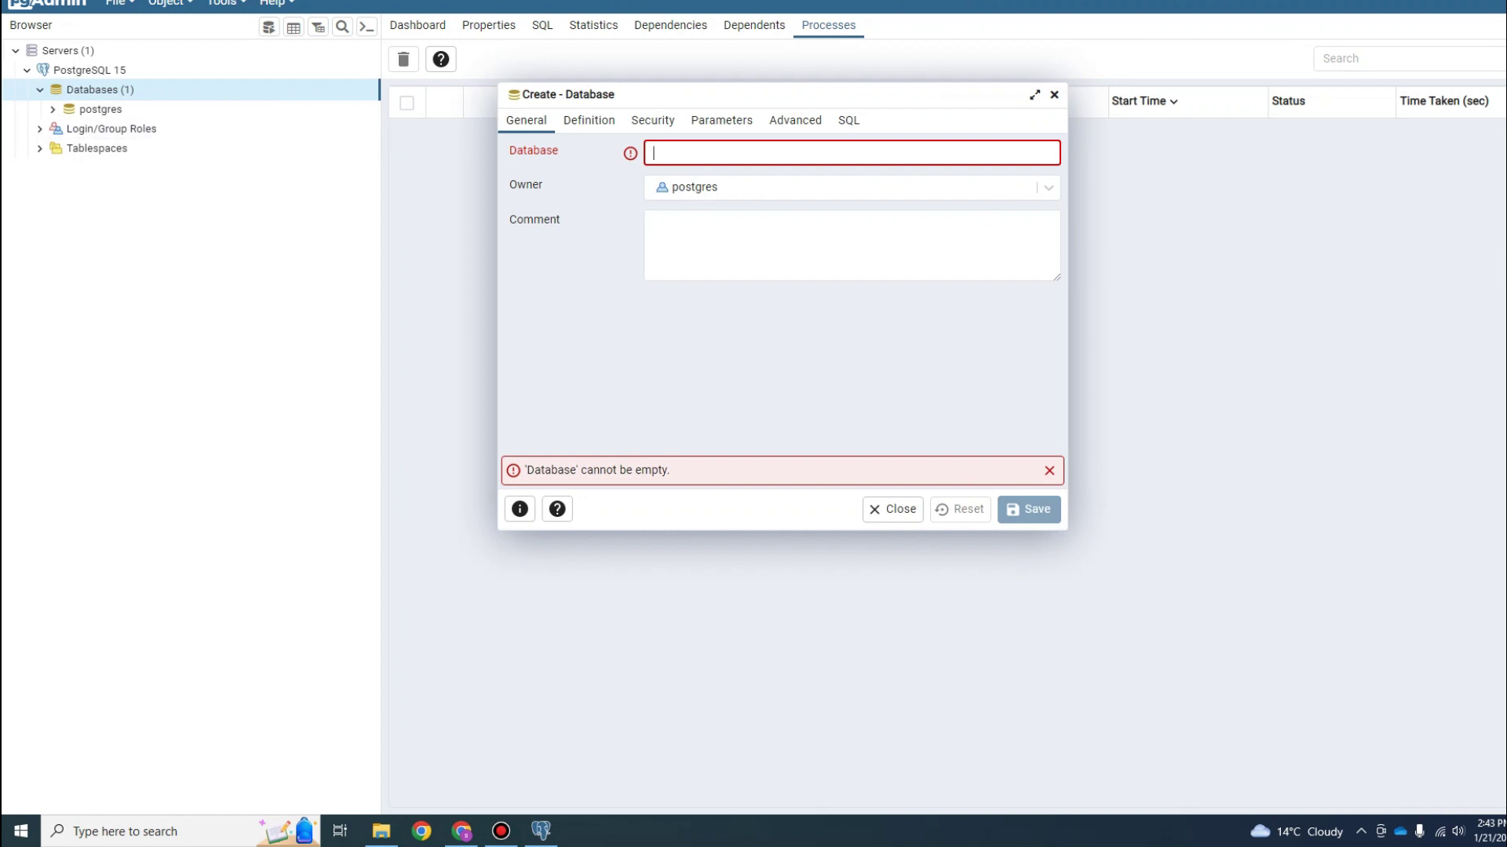
type("T")
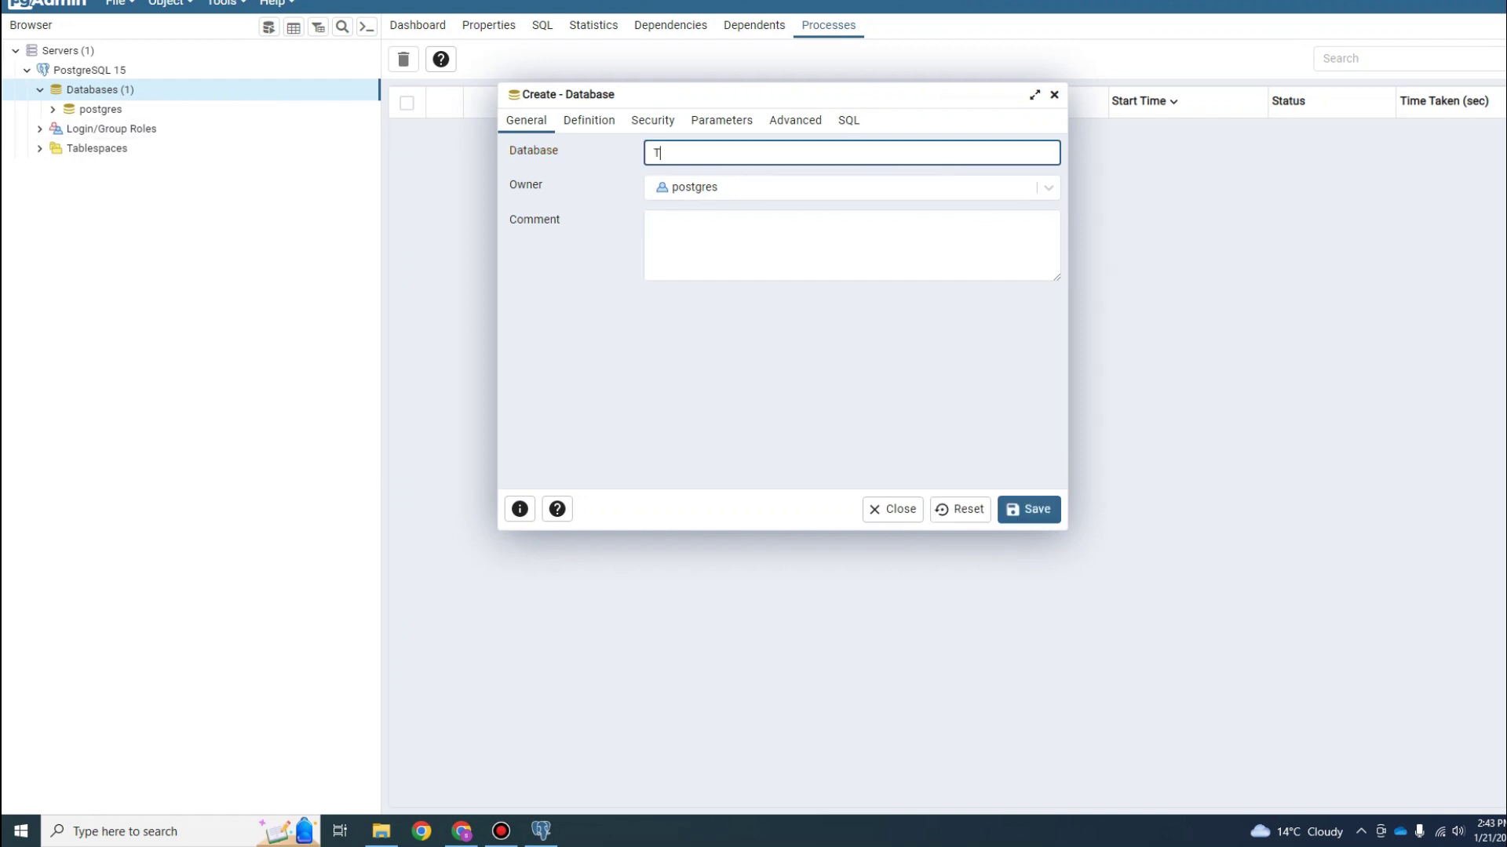
type("estDb")
left_click(1029, 510)
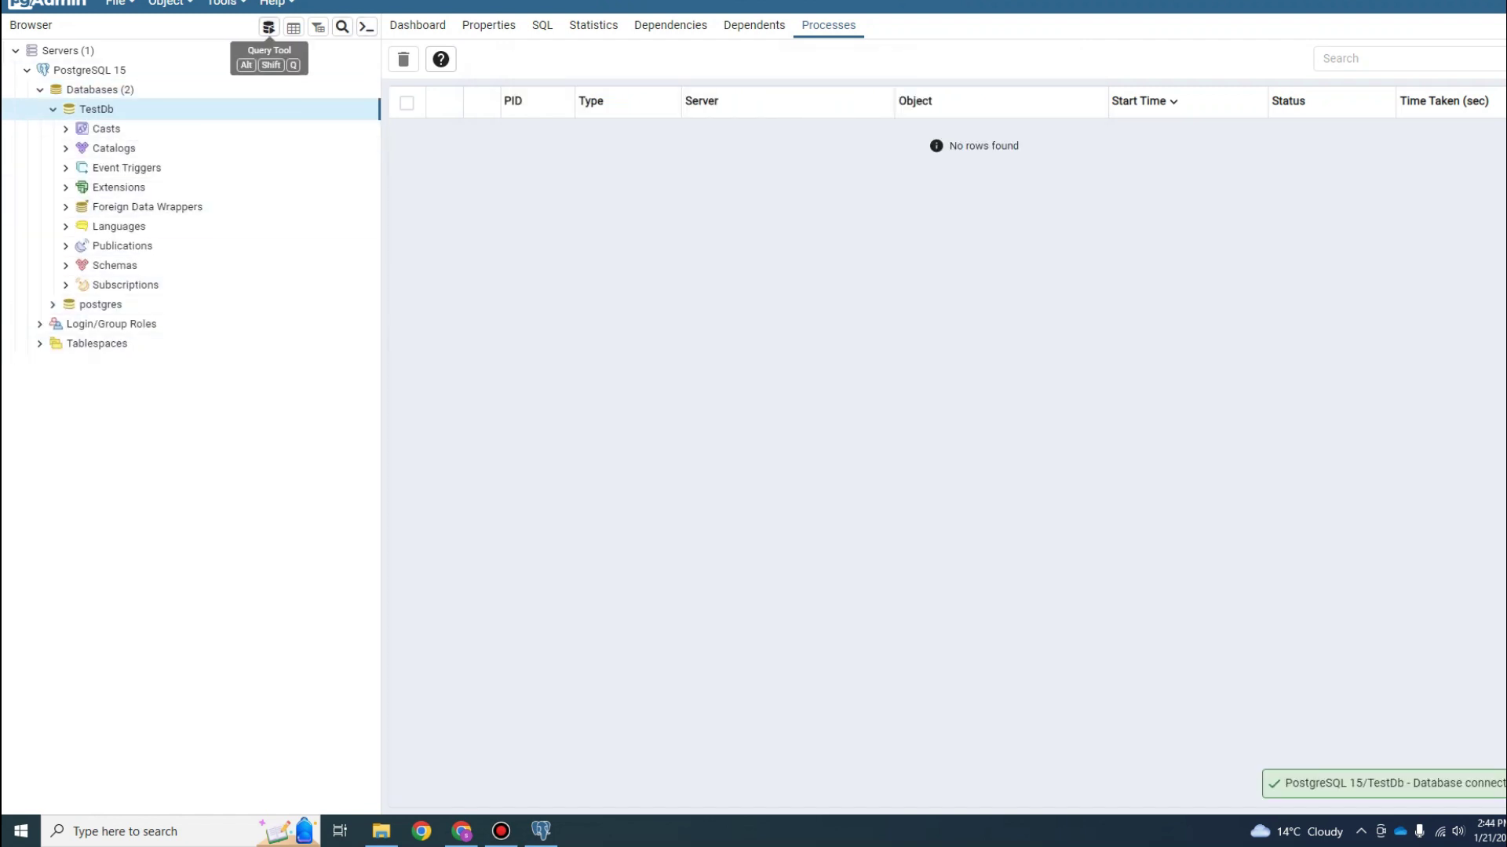
Expand TestDb's public schema down to Tables and open a Query Tool on TestDb
left_click(226, 3)
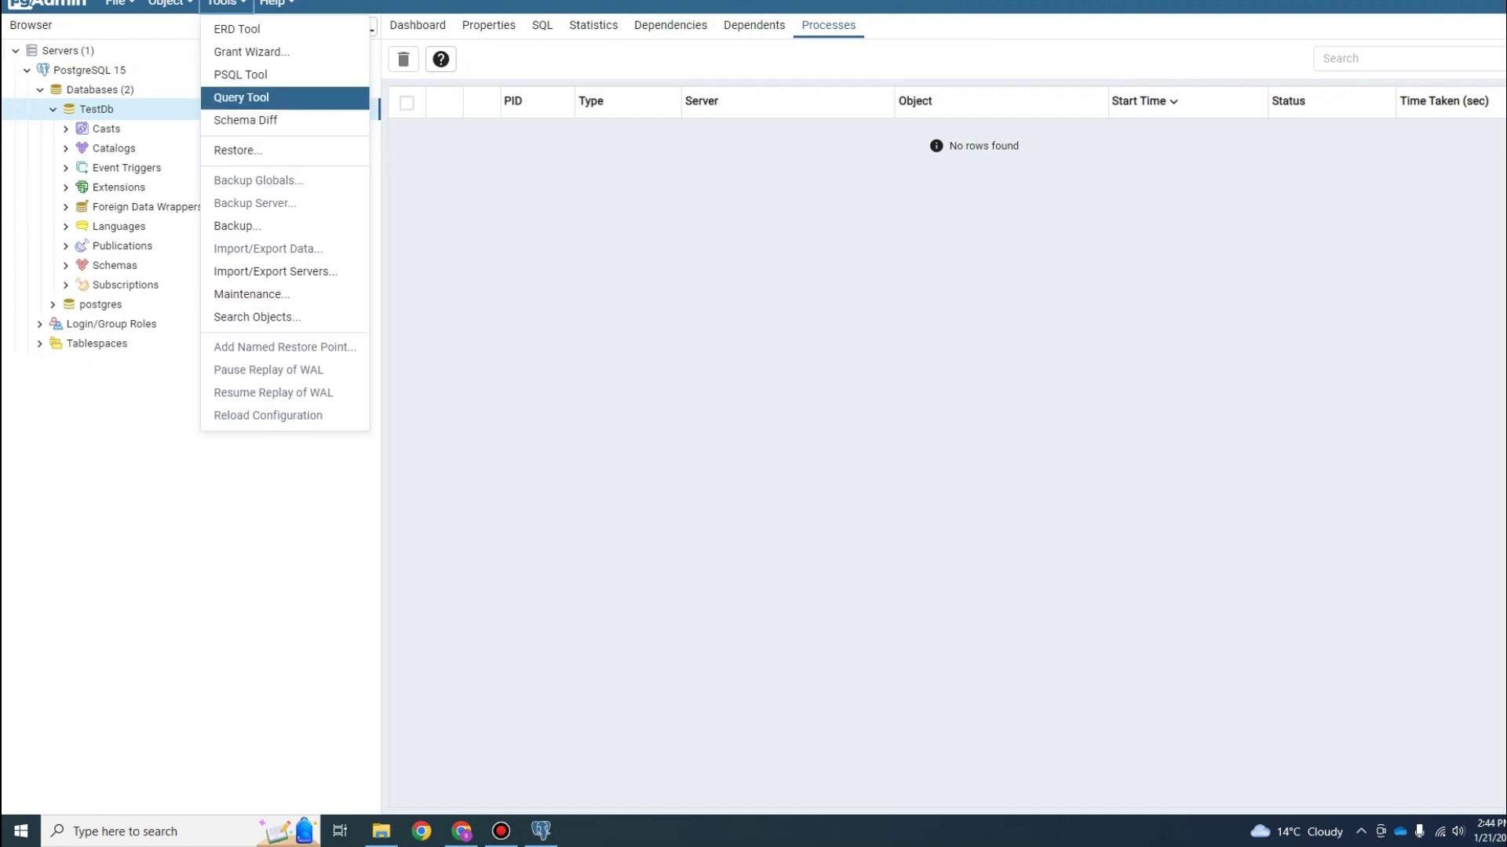
key("Escape")
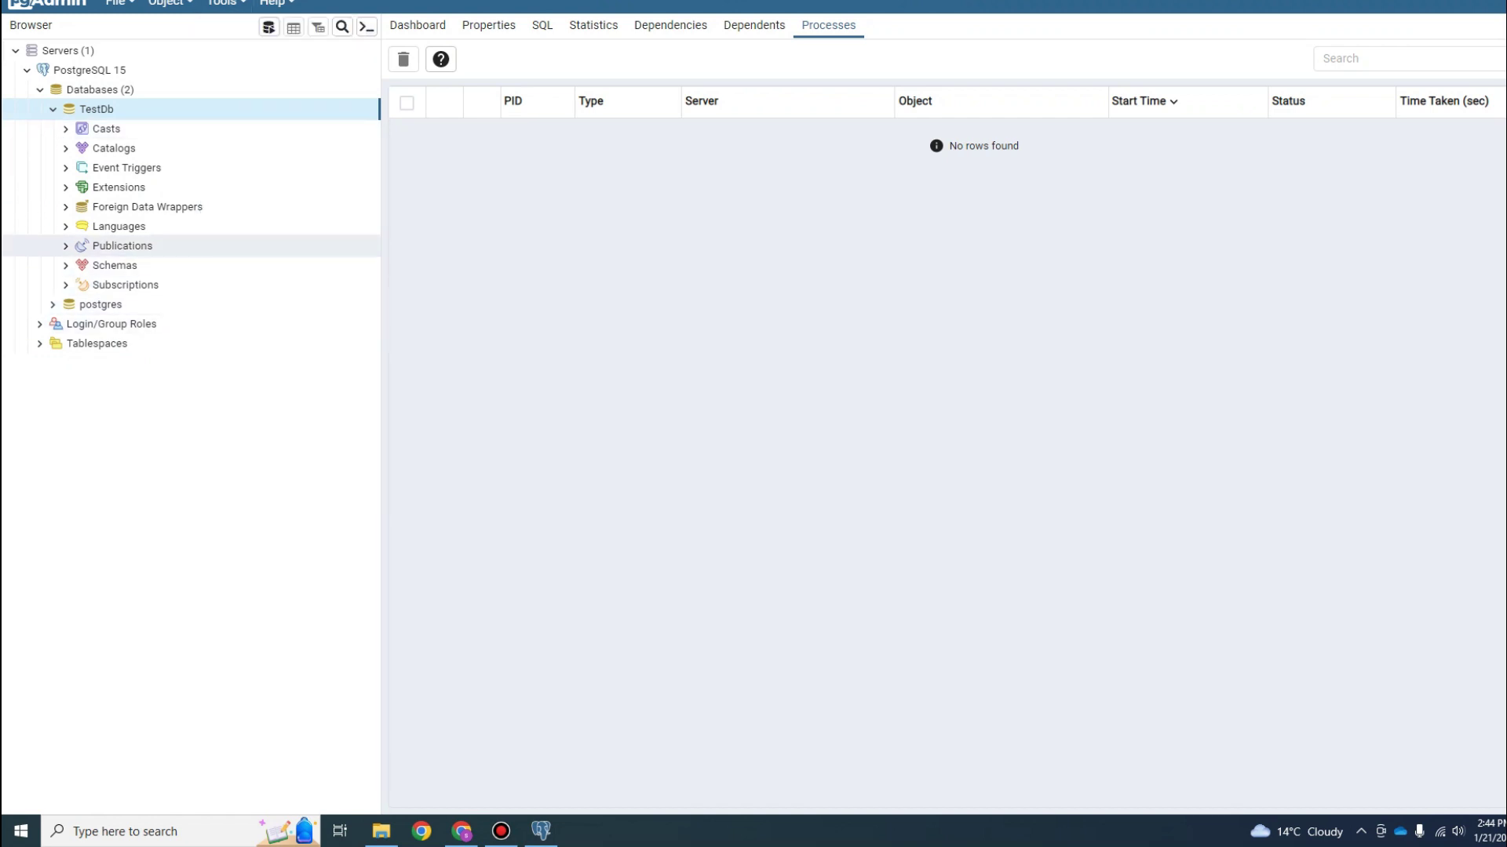
left_click(65, 265)
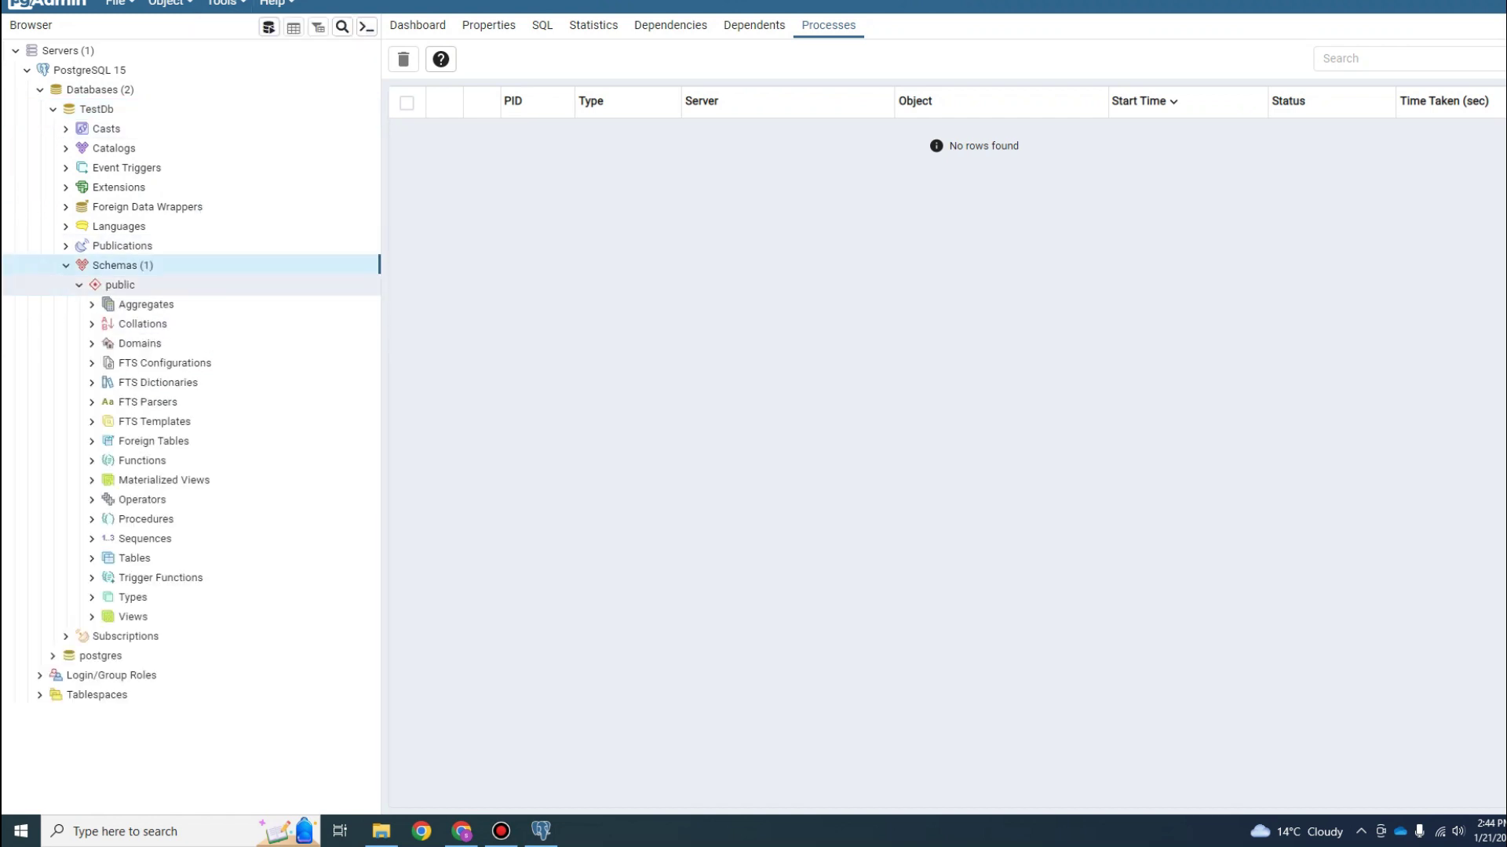
key("Left")
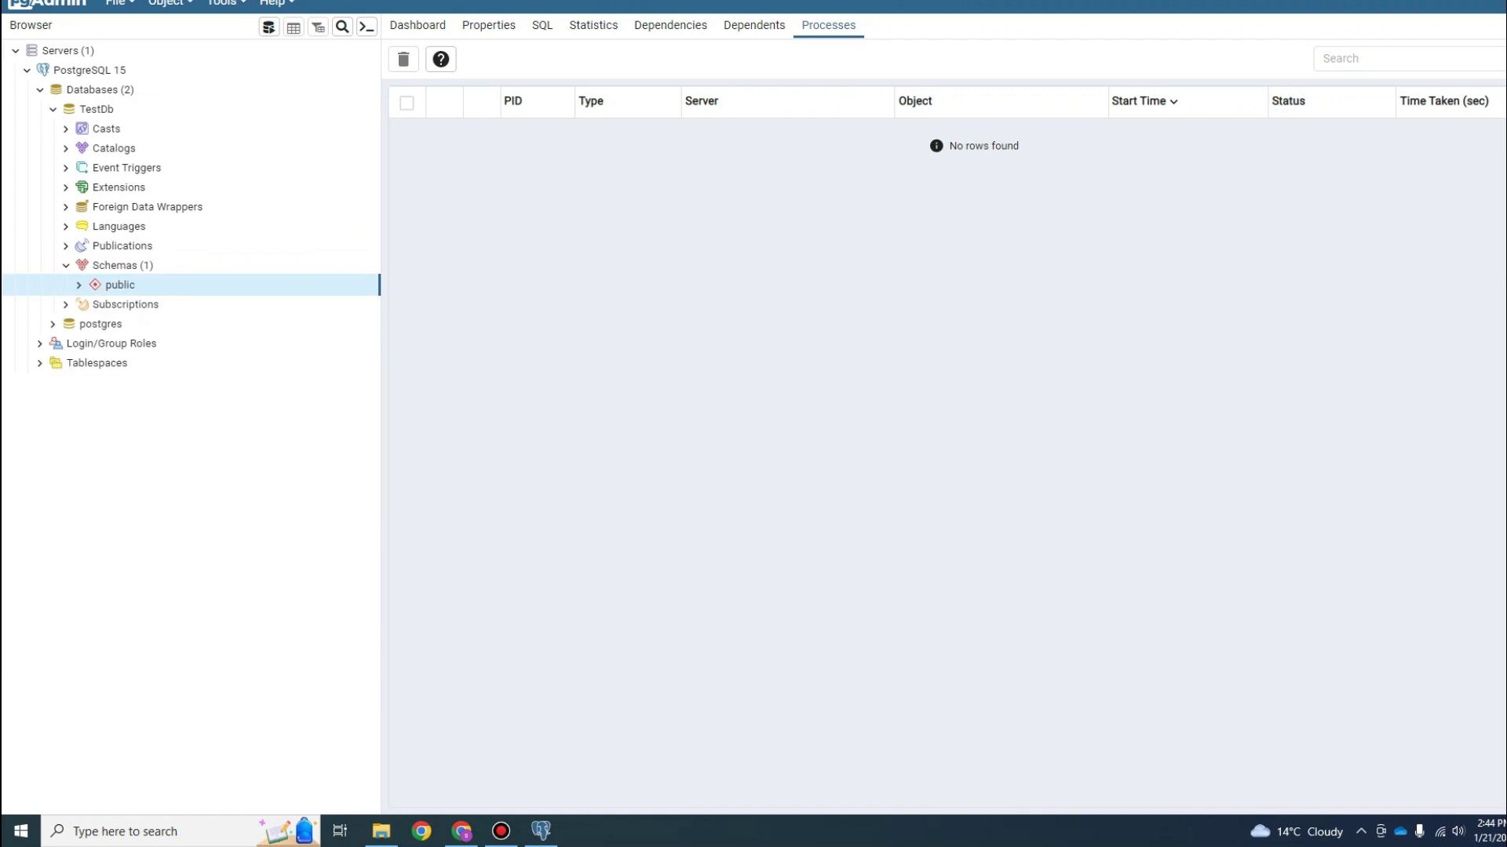
key("Right")
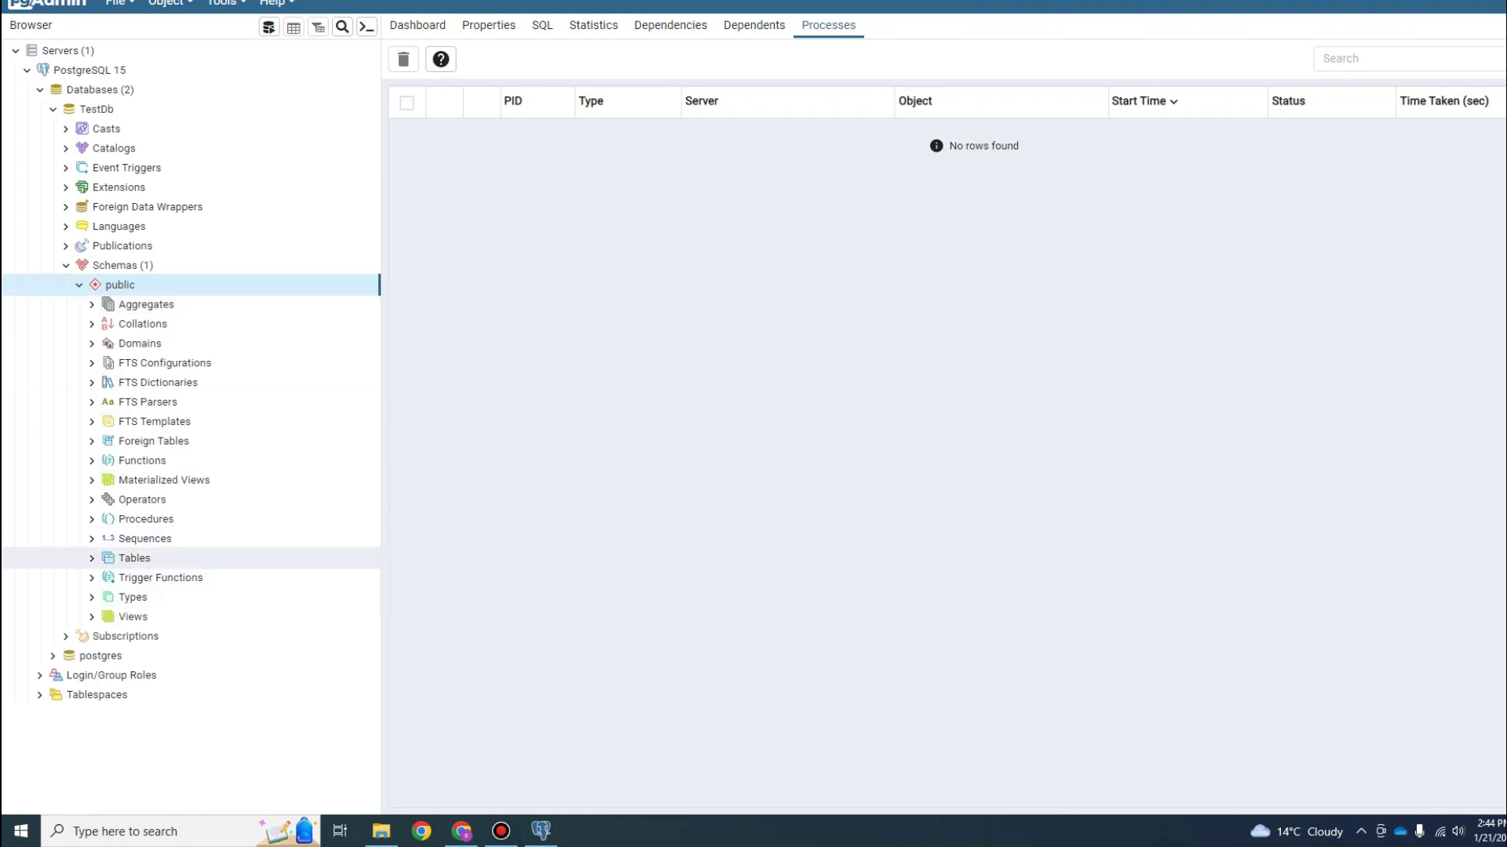
left_click(134, 558)
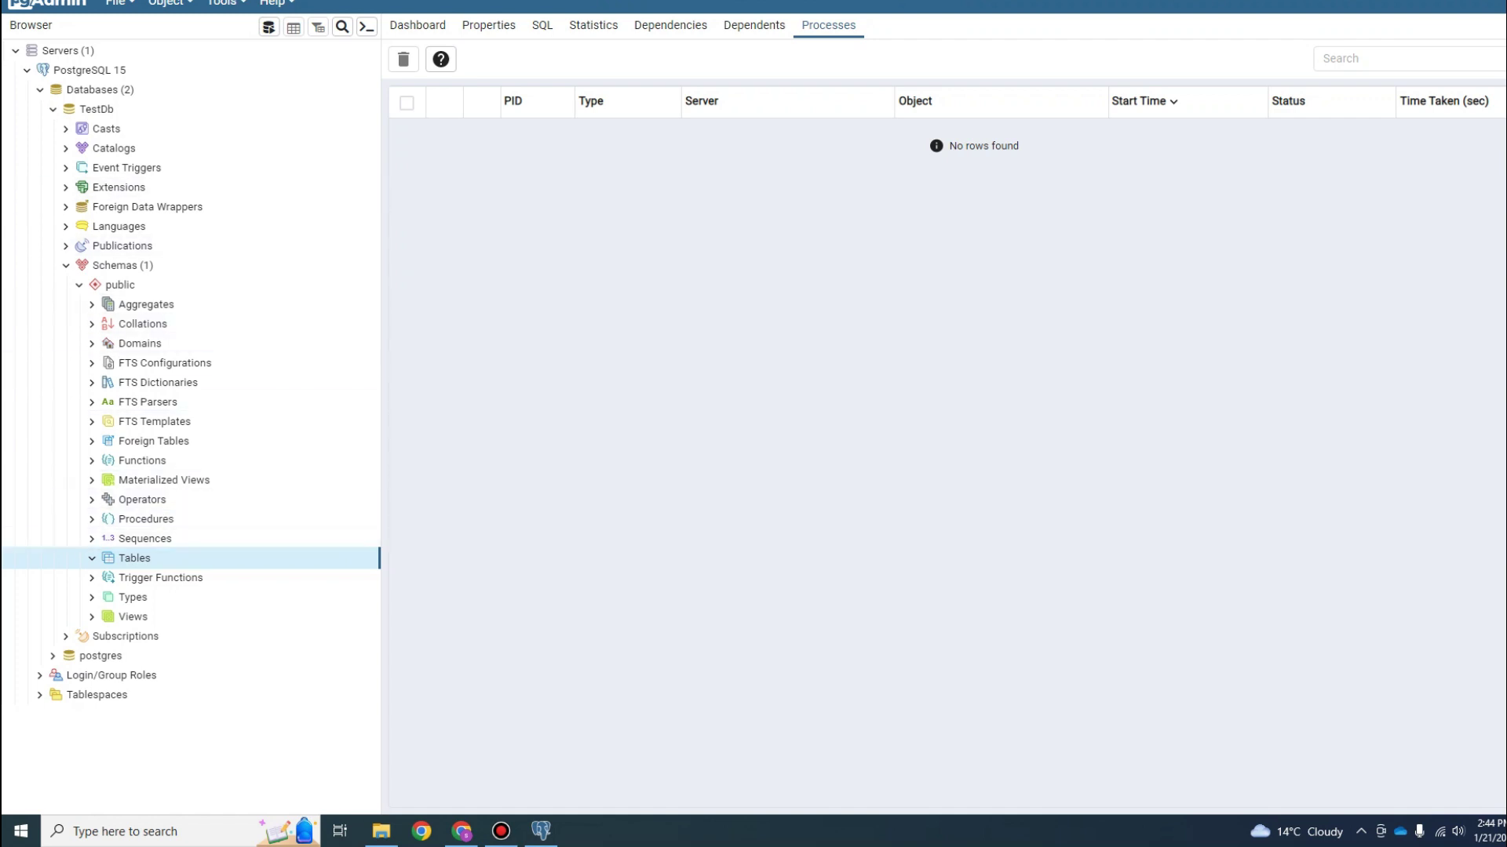
right_click(161, 558)
mouse_move(202, 568)
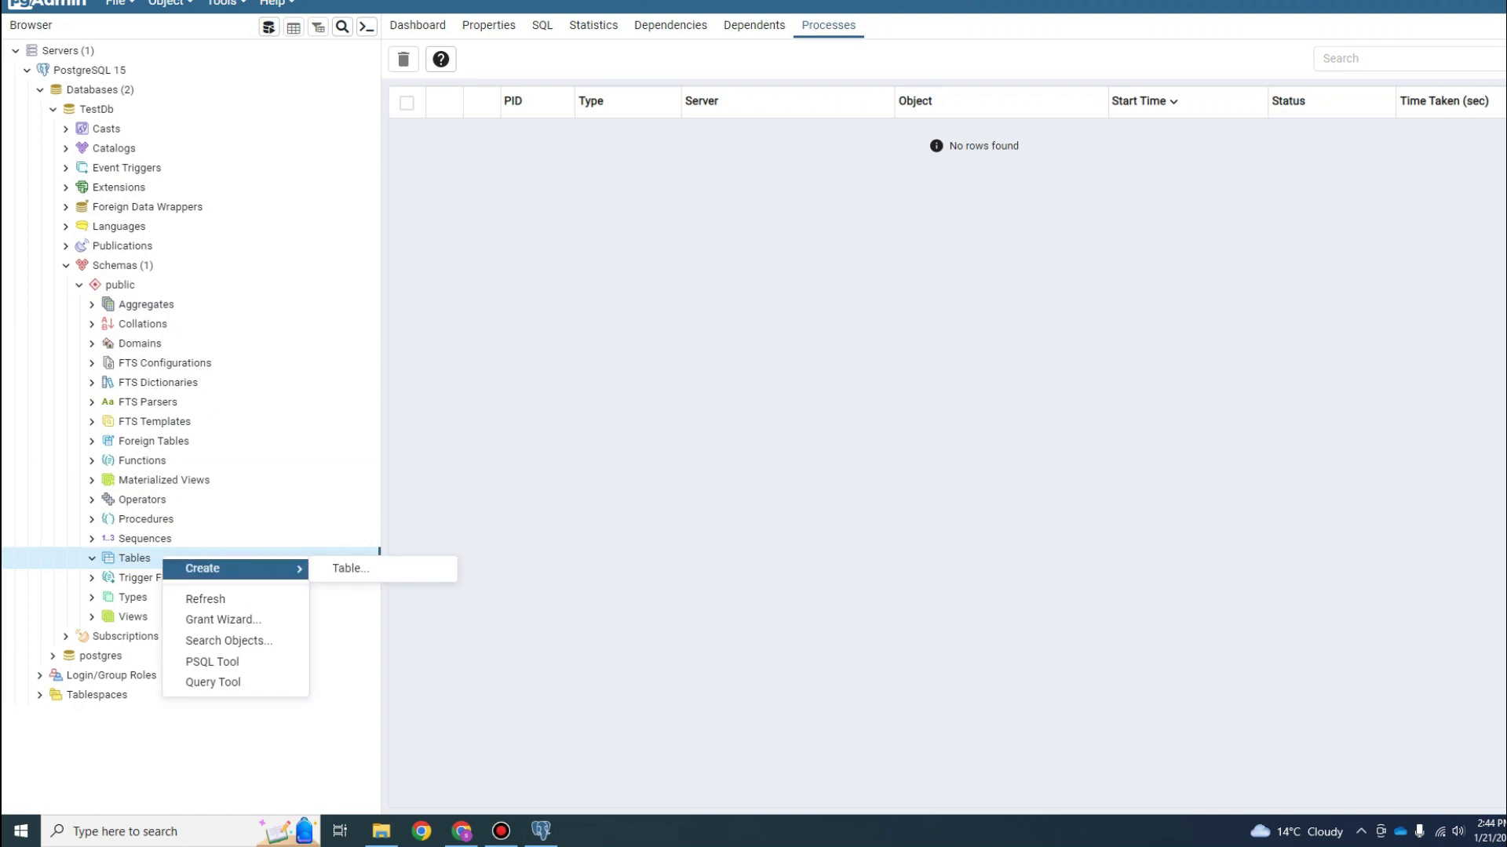
left_click(212, 682)
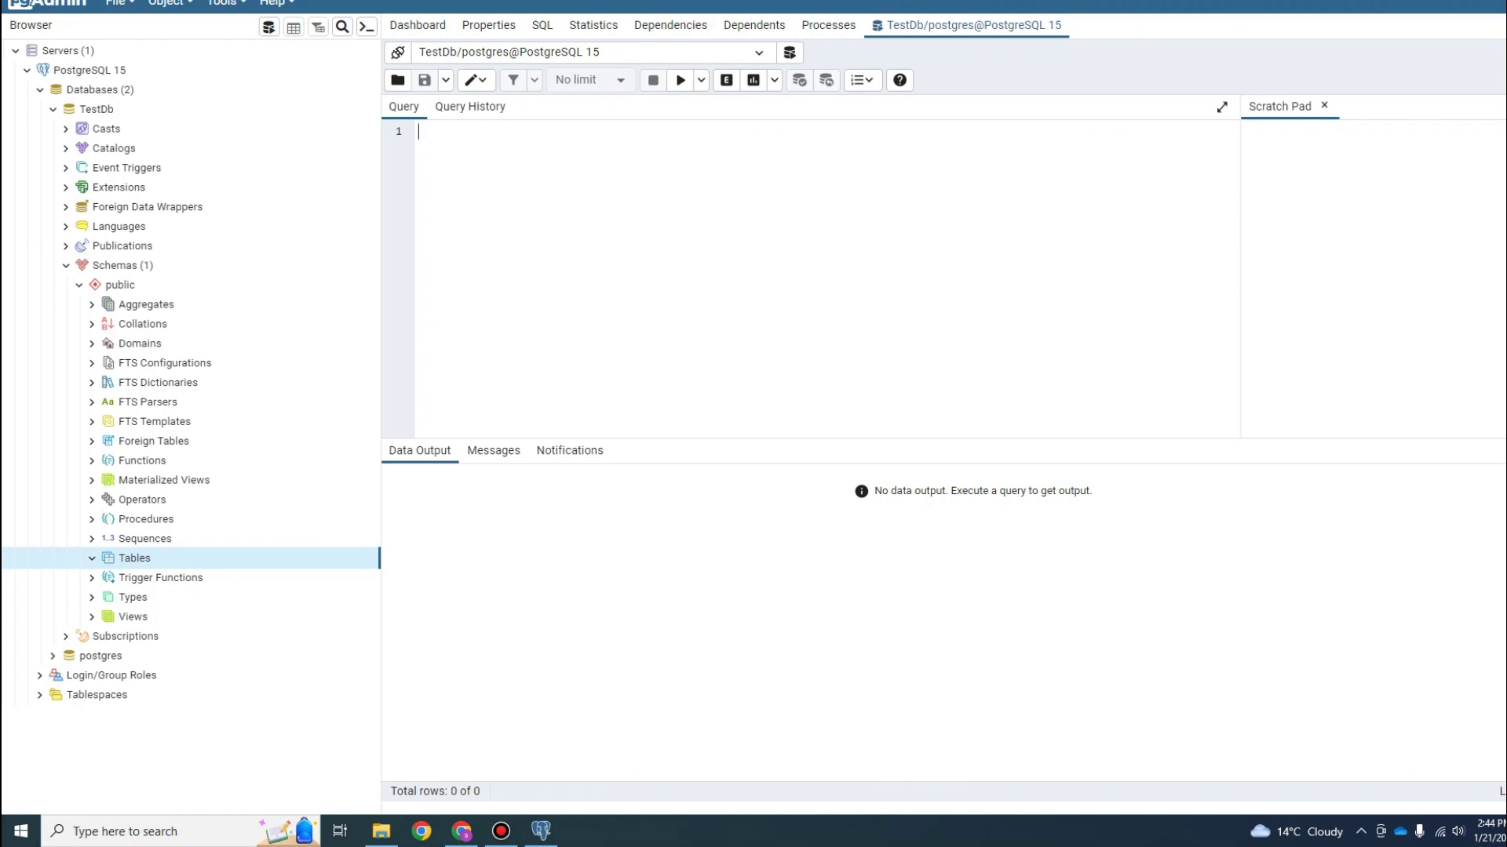
Run 'create extension postgis' in the Query Tool on TestDb
type("create extension postgis;")
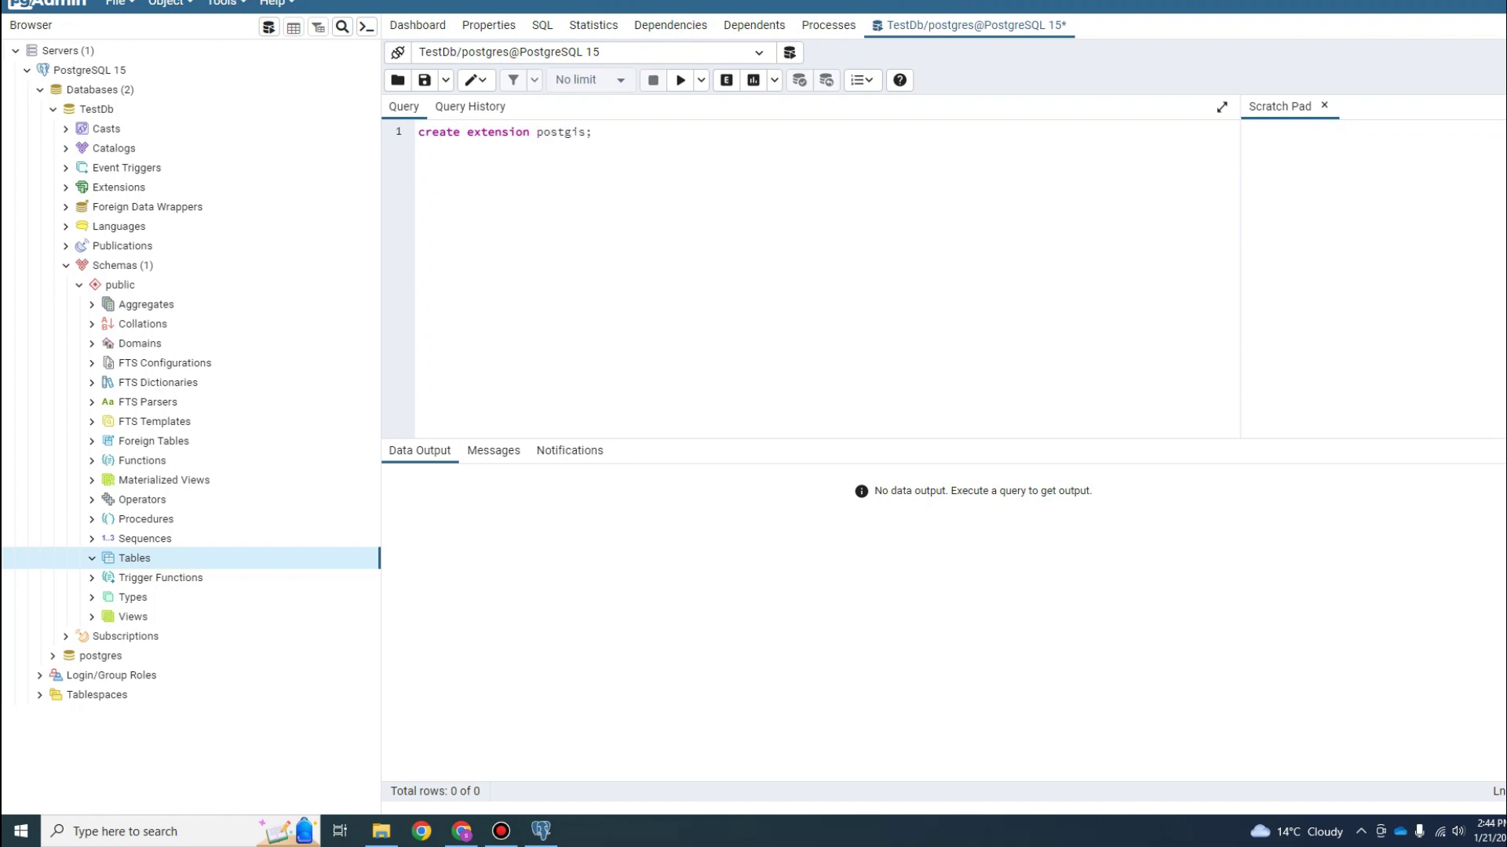
key("shift+Home")
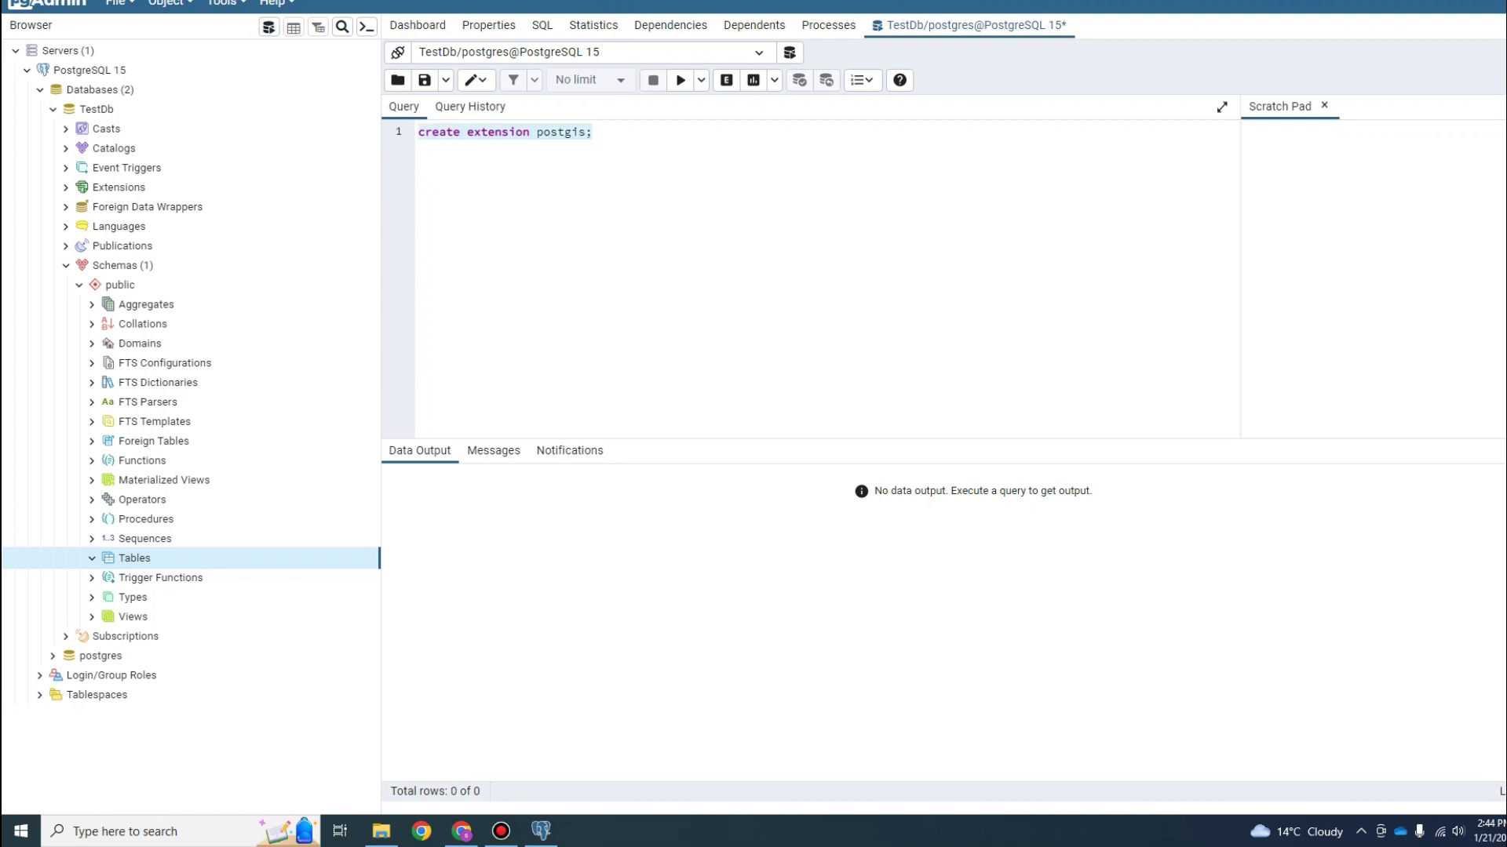
left_click(593, 132)
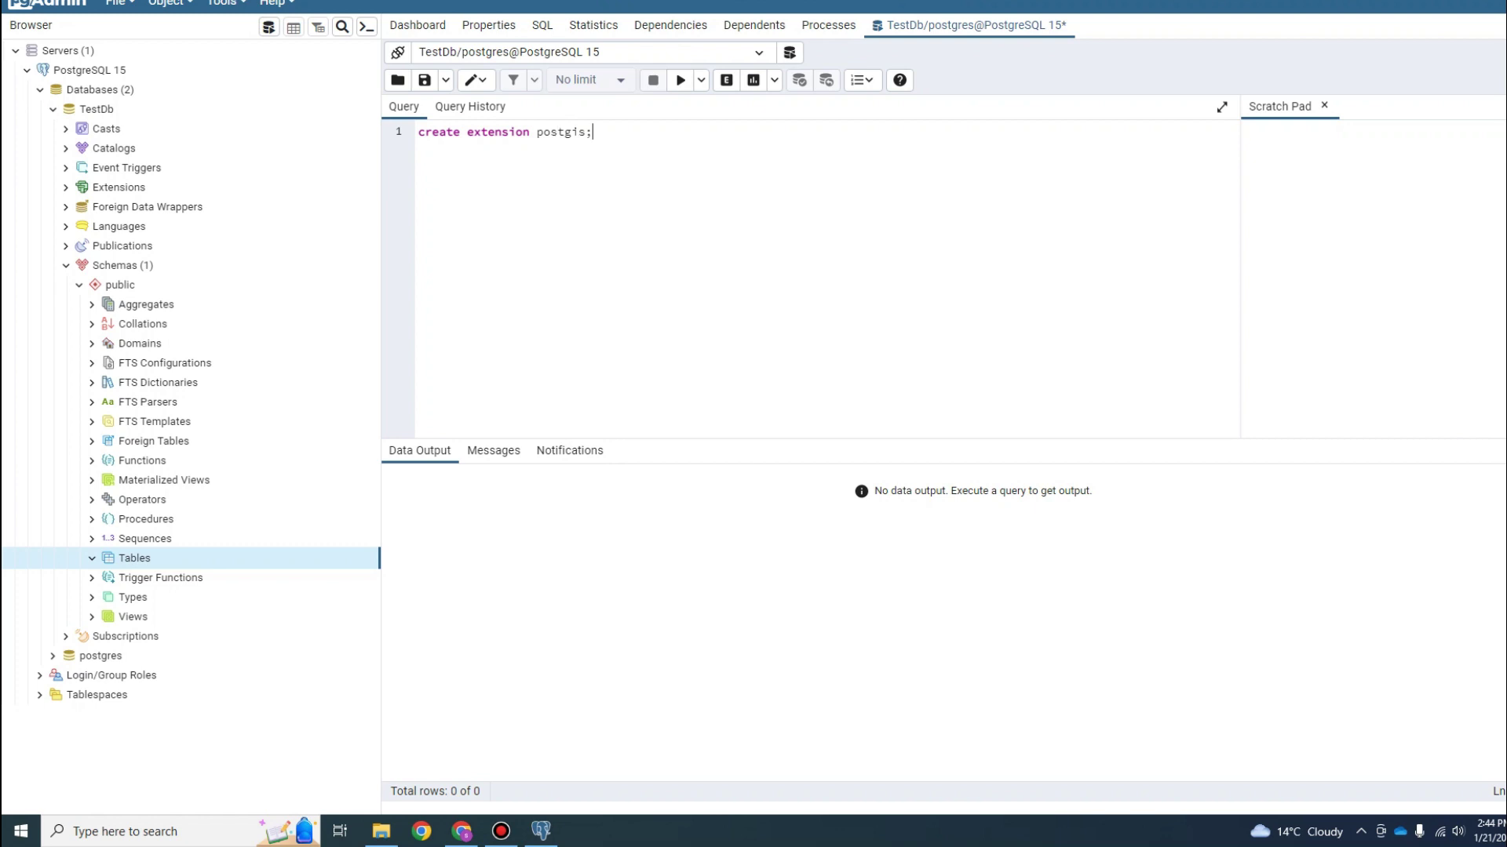
key("shift+Home")
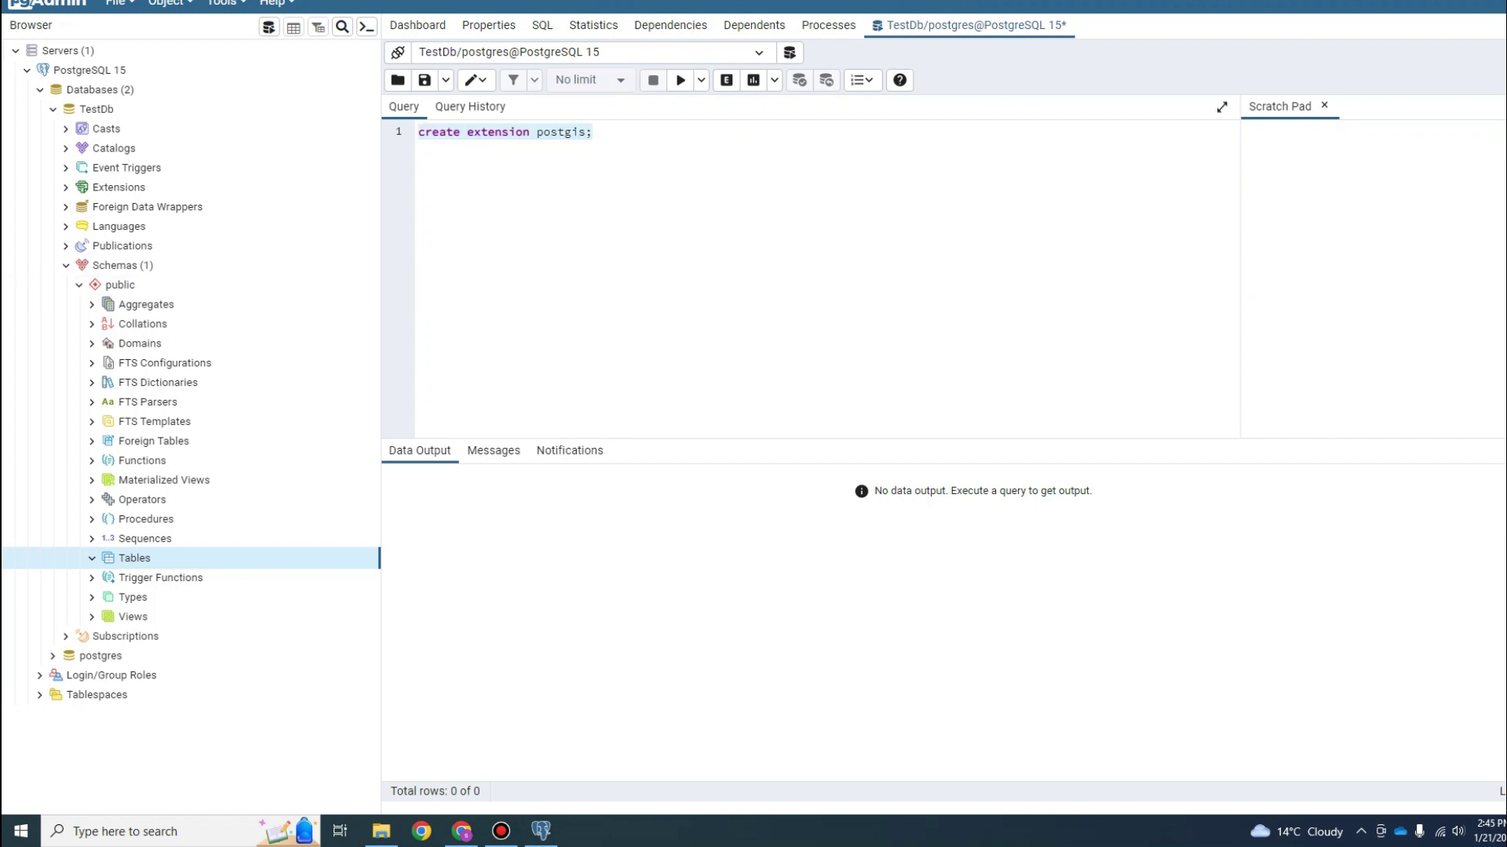
left_click(594, 132)
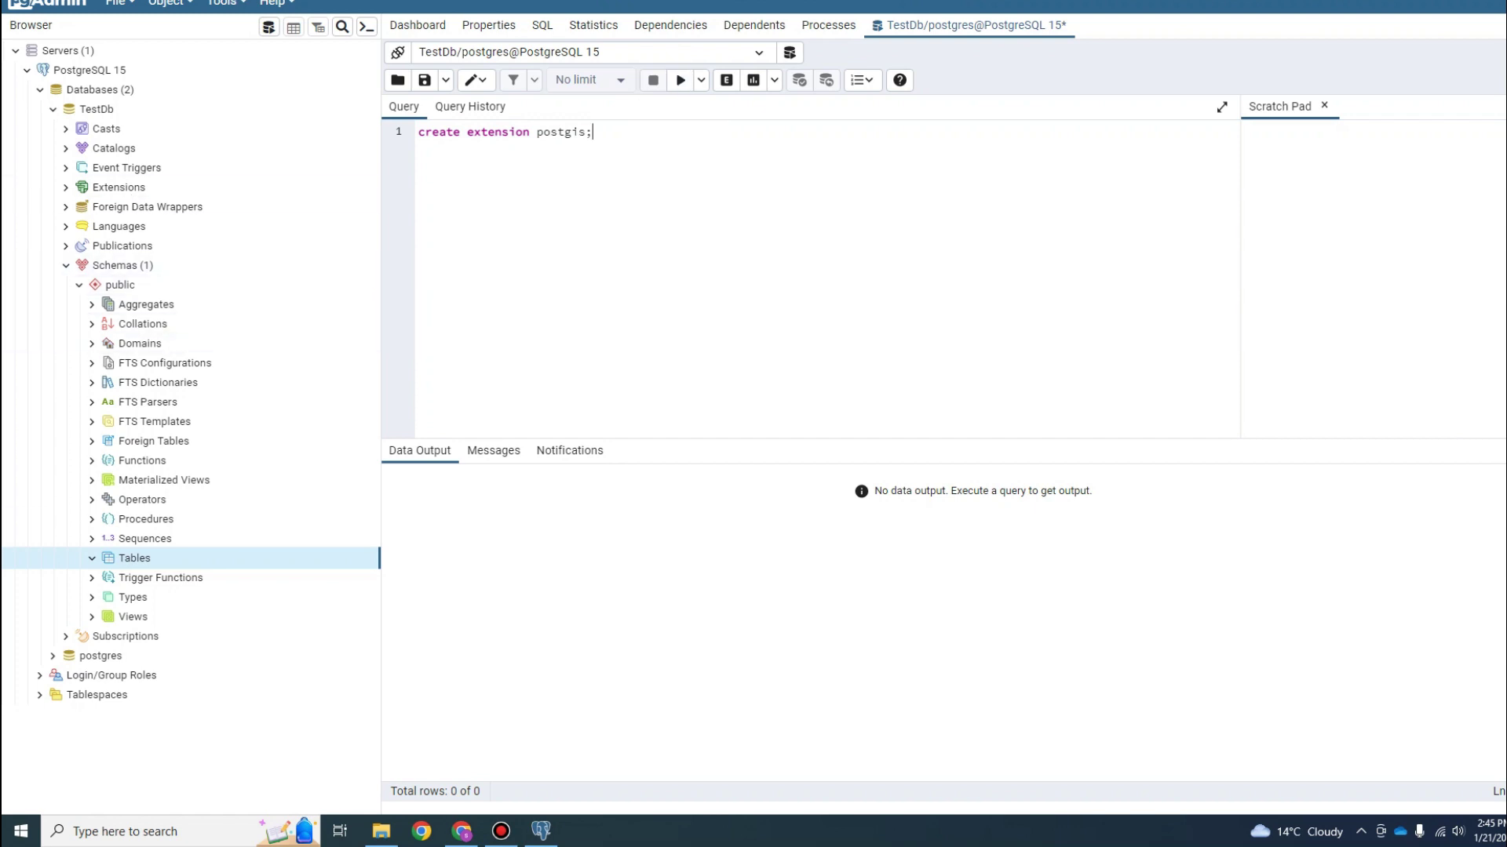
key("ctrl+a")
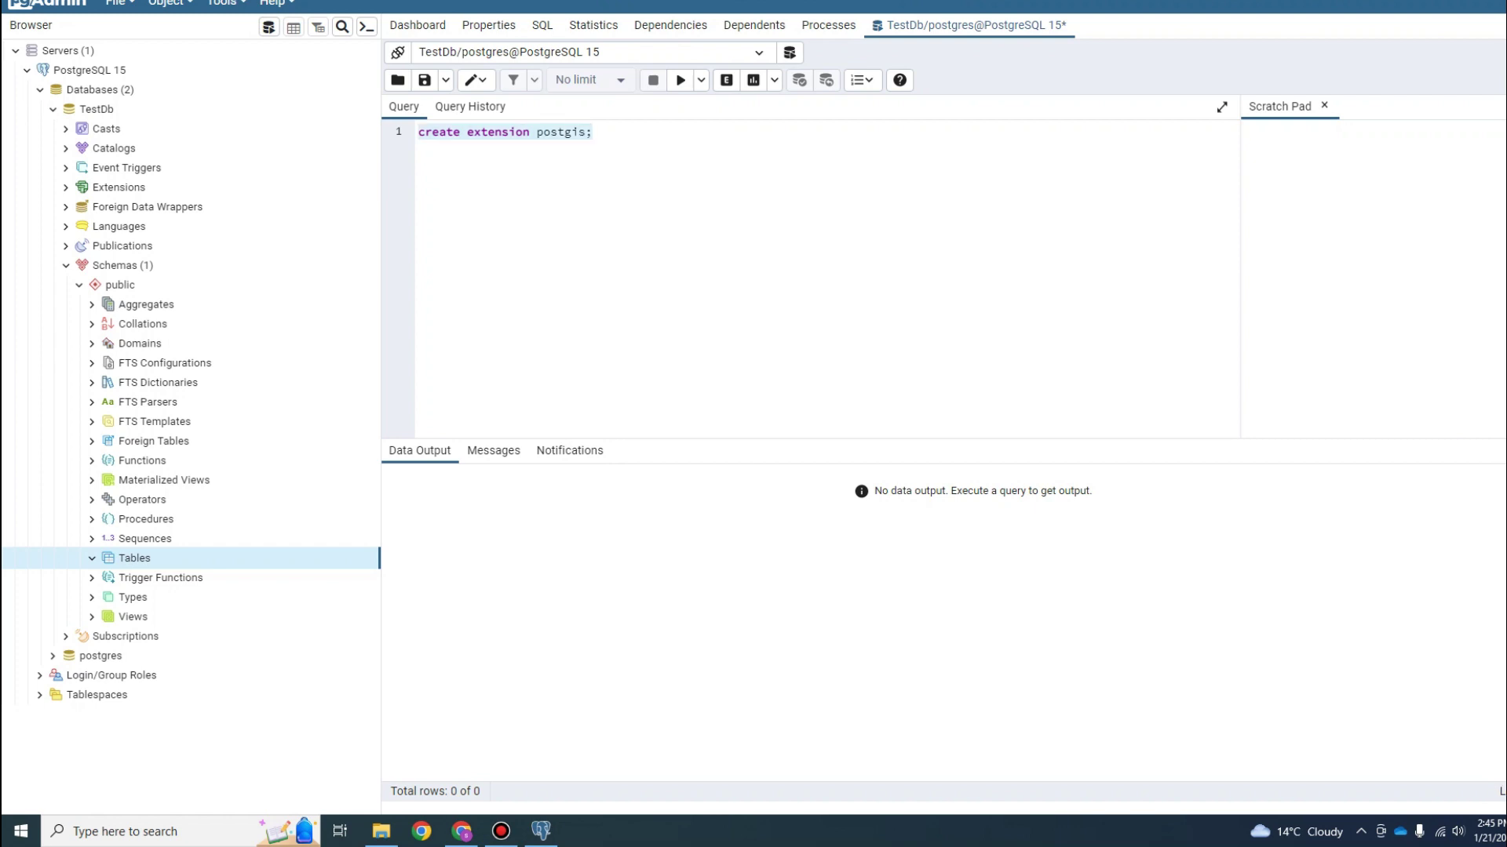
left_click(681, 80)
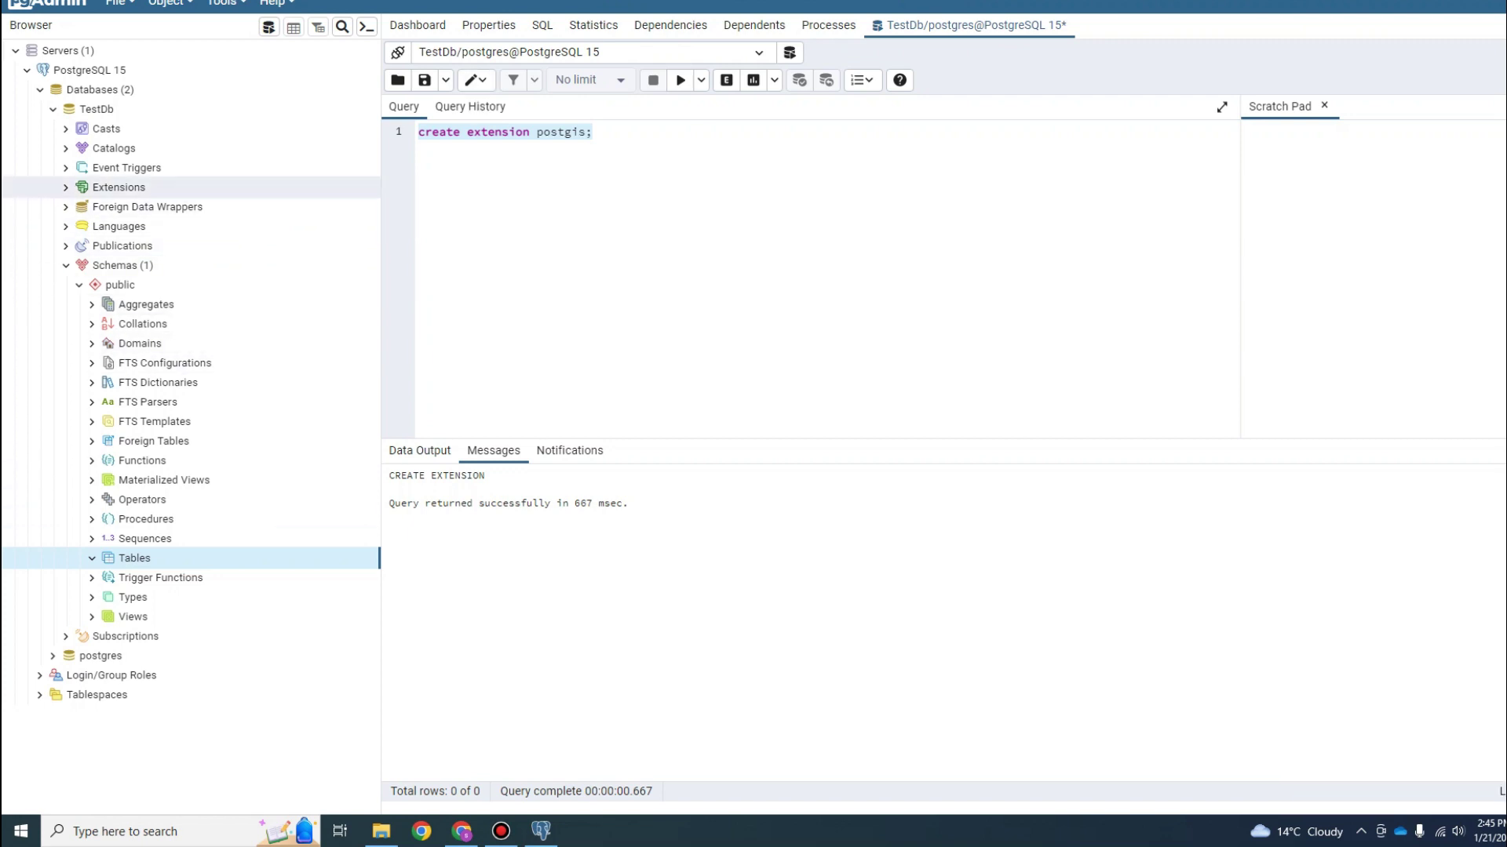
Refresh TestDb's Extensions list to confirm postgis, then return to Chrome
left_click(118, 187)
right_click(104, 191)
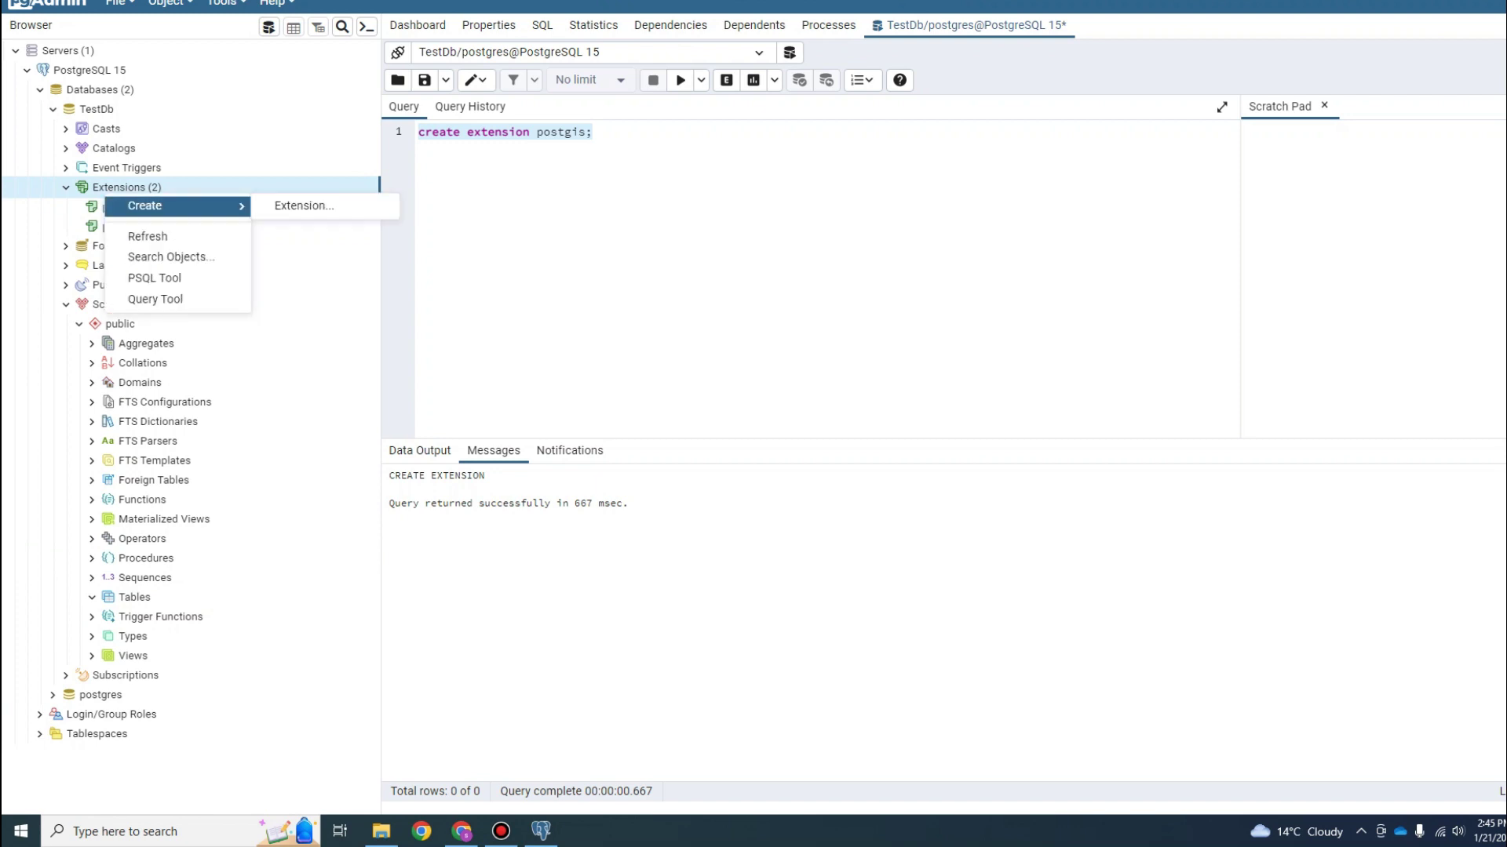
left_click(149, 237)
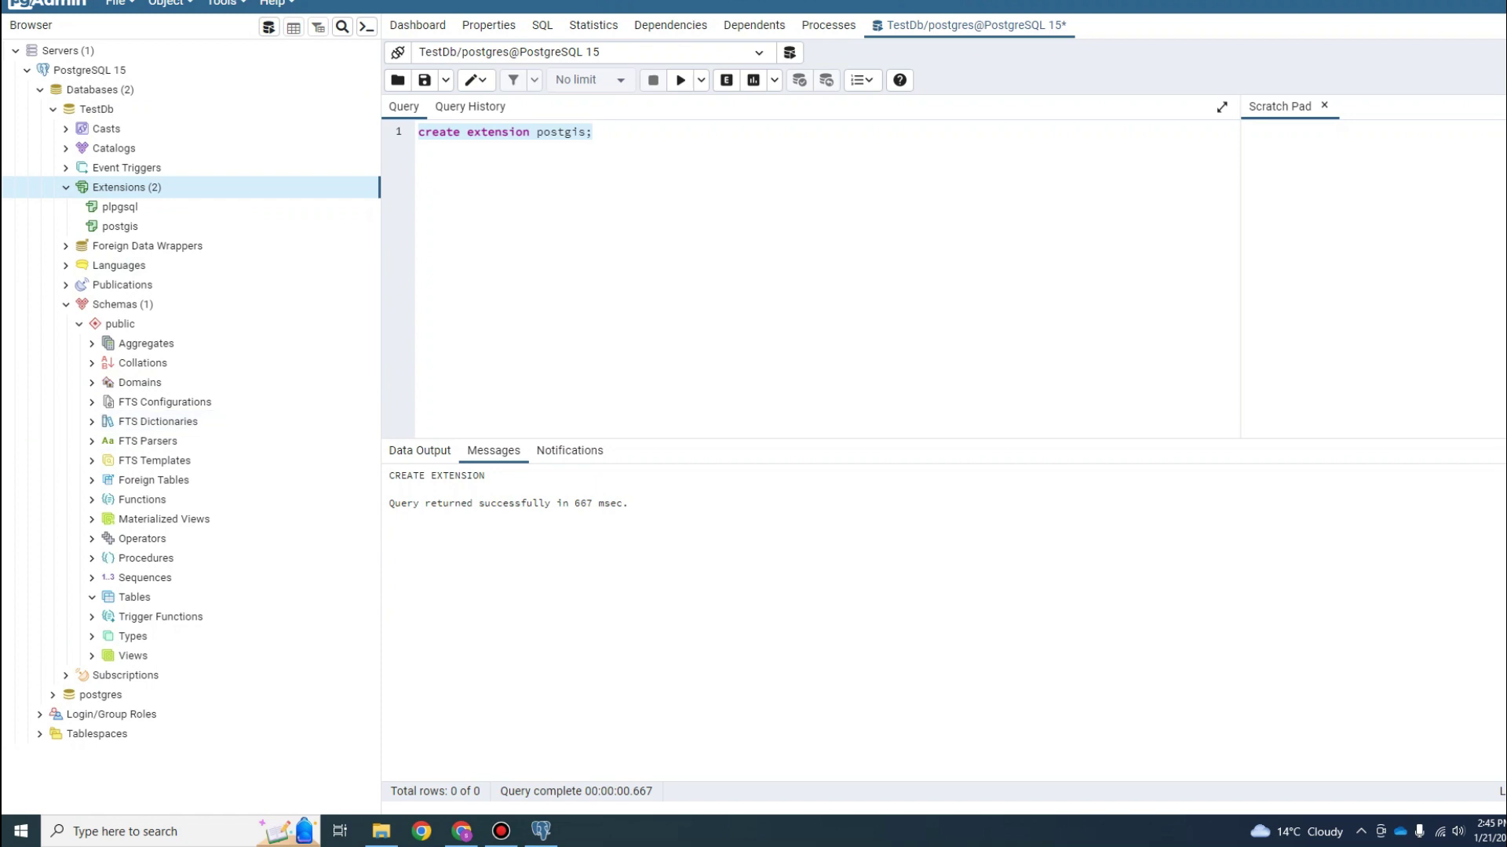
left_click(461, 831)
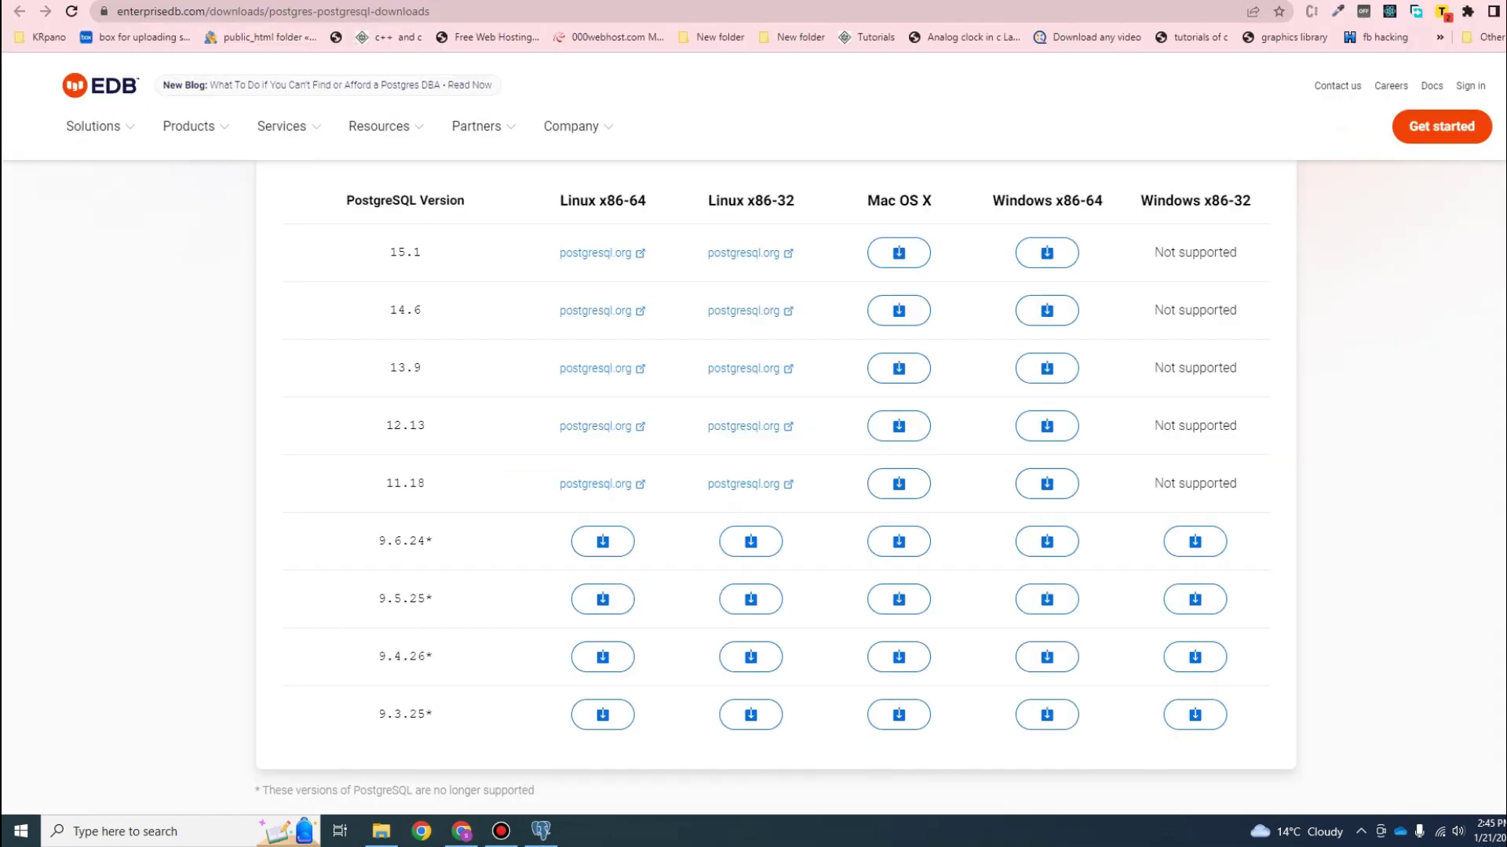
Open the GeoServer 2.22.0 release page and locate its Windows Installer download
key("ctrl+Tab")
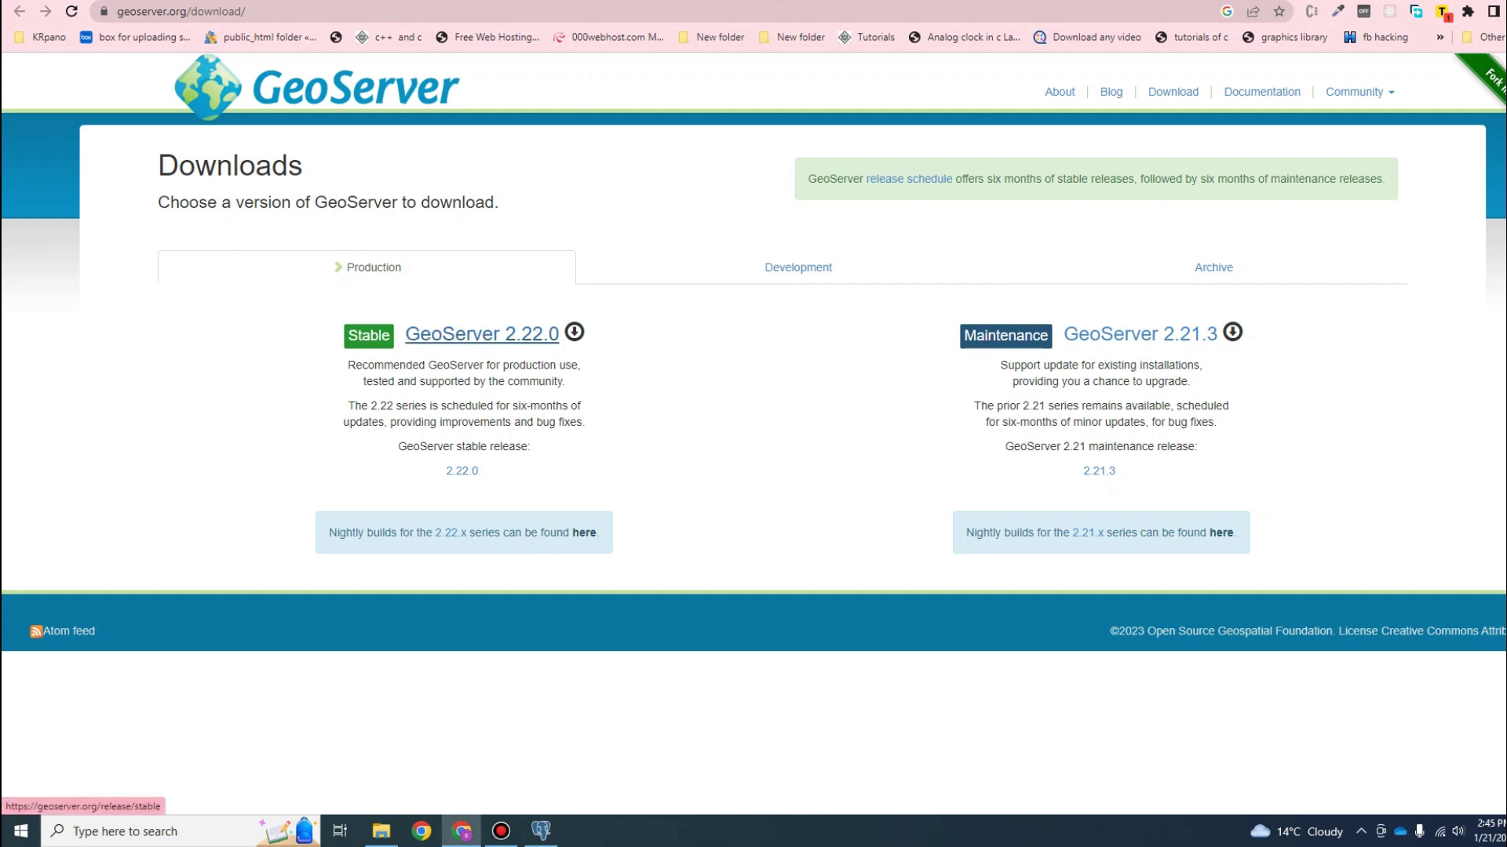
left_click(481, 334)
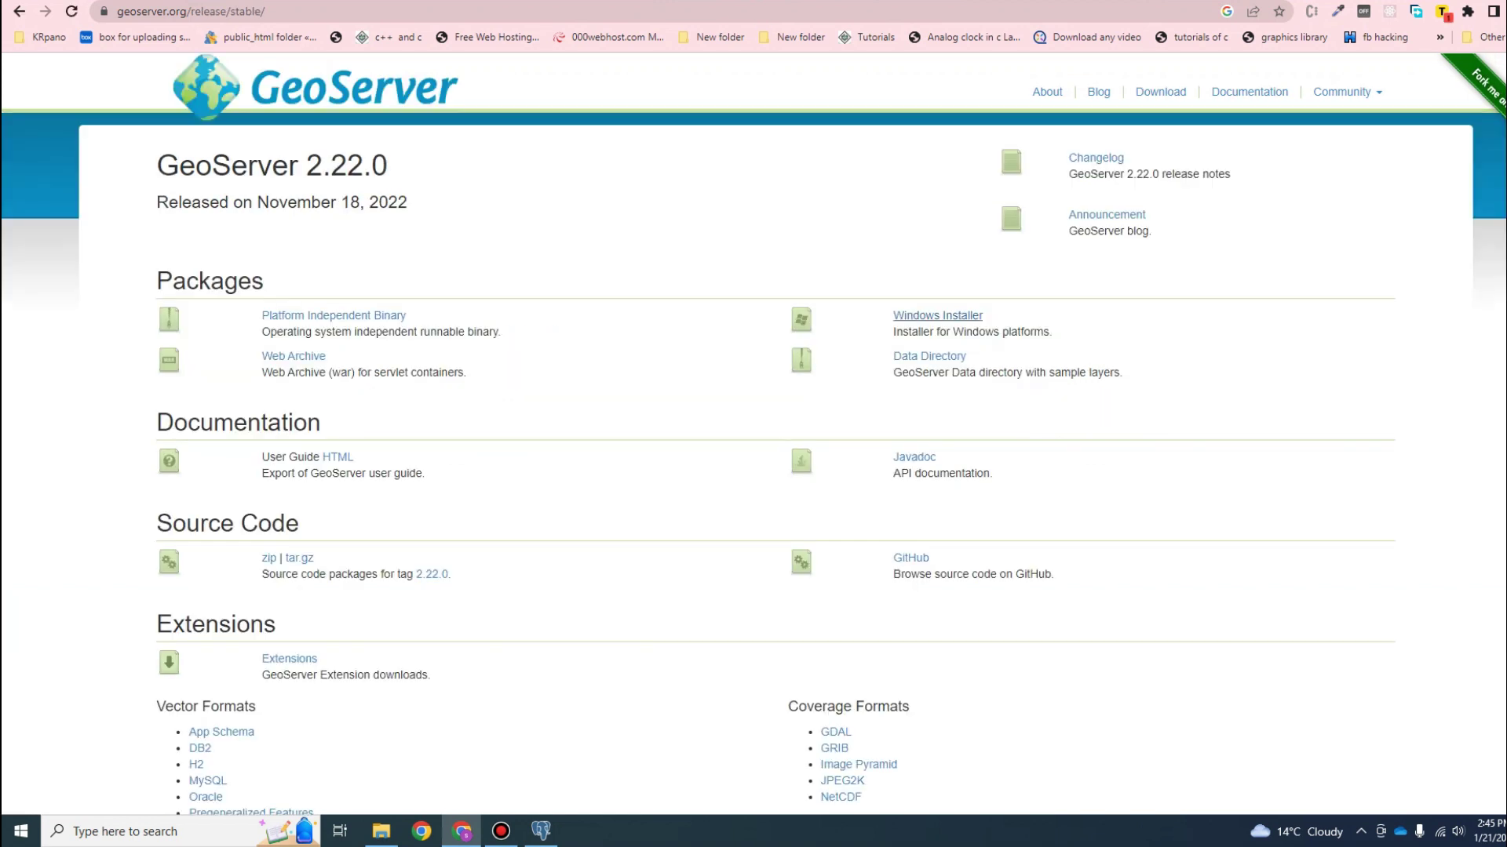
left_click_drag(984, 316, 941, 315)
key("ctrl+Tab")
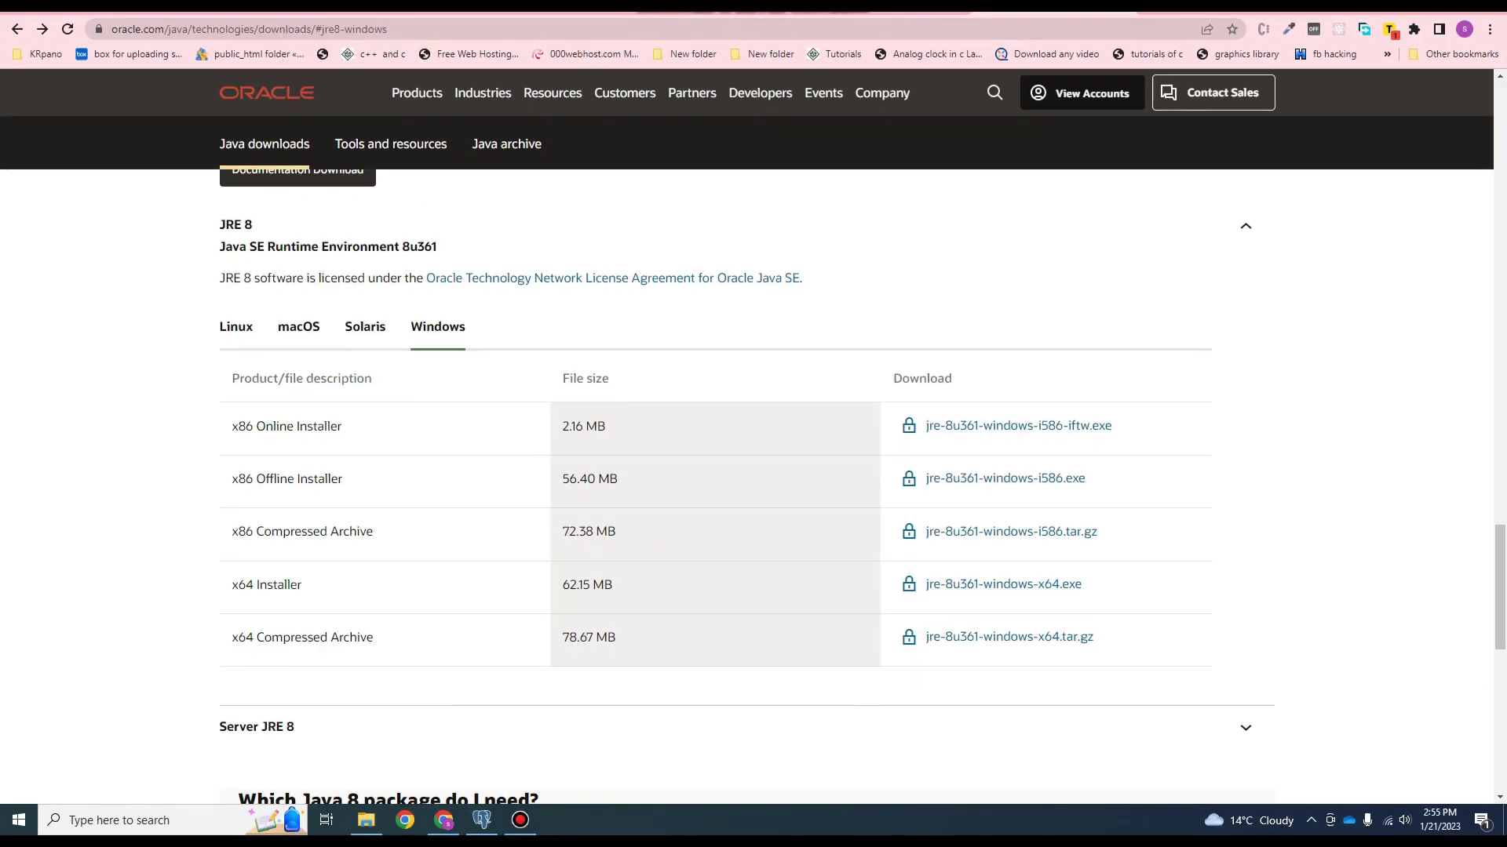
Expand the JRE 8 section on Oracle's page and review its Windows installer table
scroll(746, 471, "up", 9)
scroll(745, 471, "down", 7)
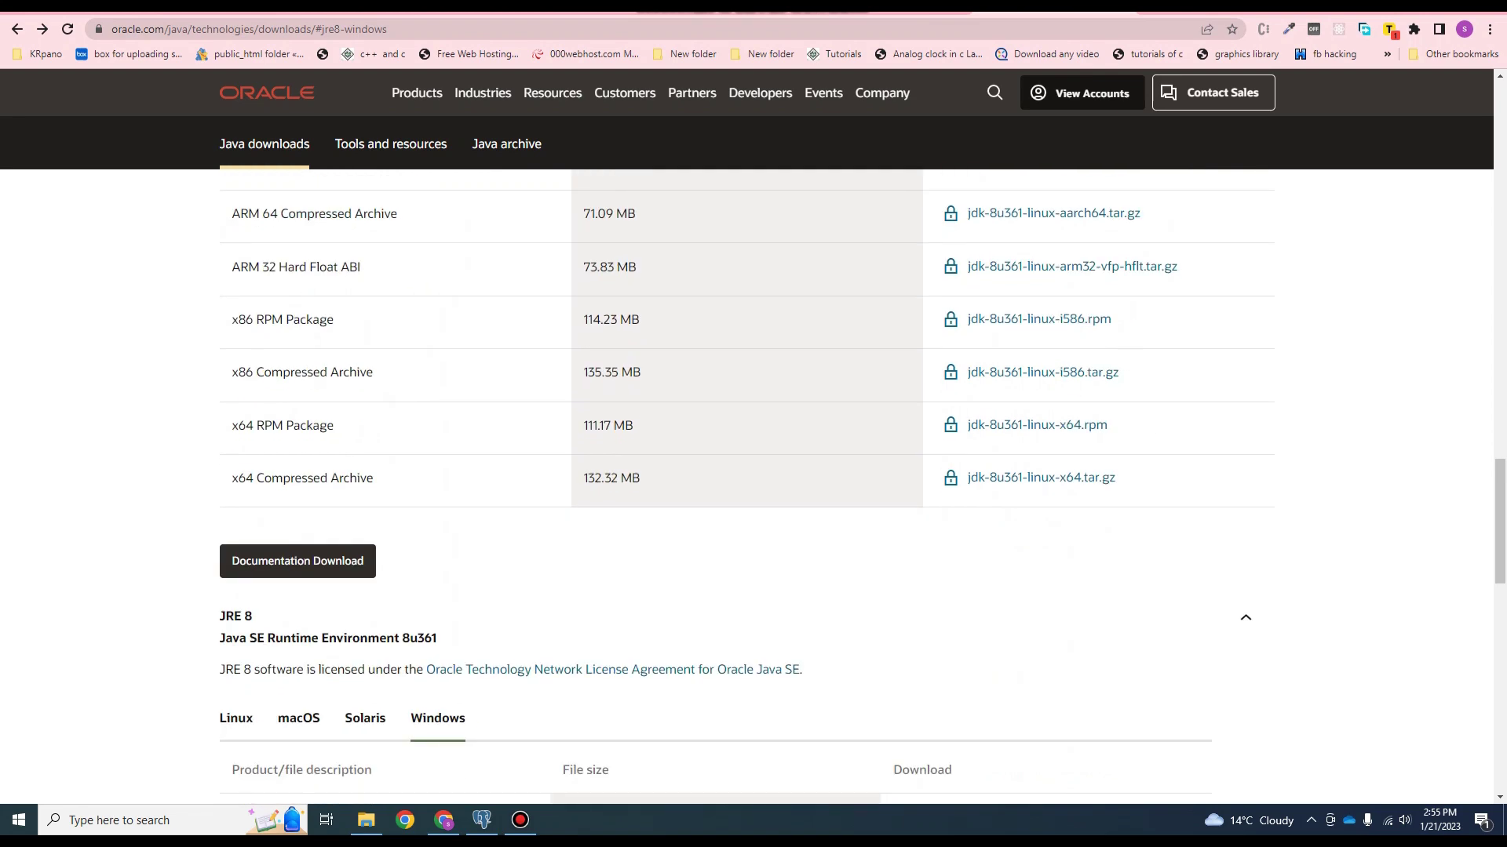
left_click_drag(220, 380, 301, 402)
left_click(298, 373)
scroll(746, 487, "down", 2)
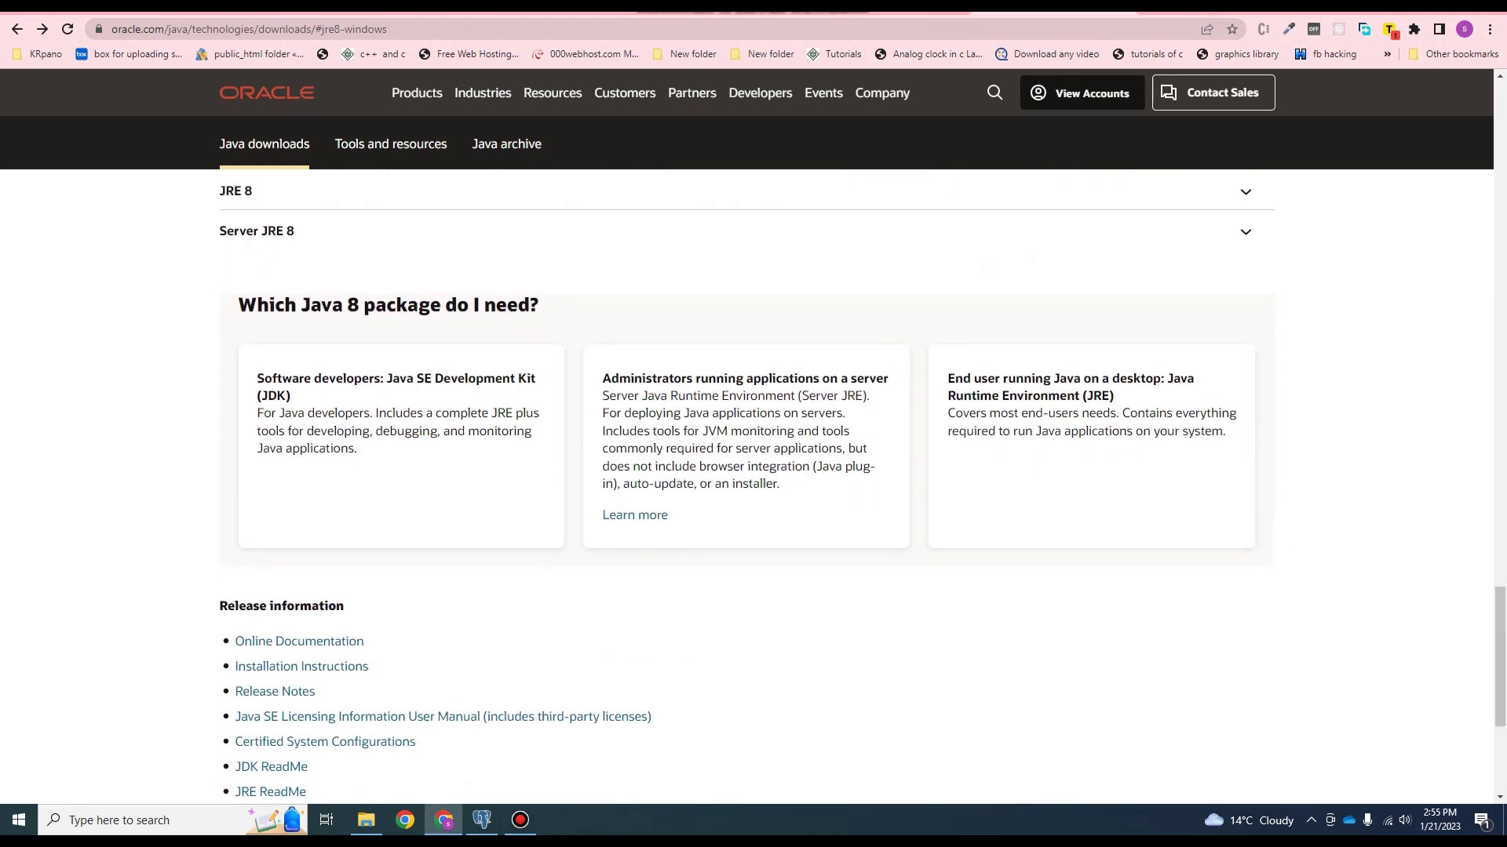
scroll(746, 486, "up", 4)
left_click(235, 538)
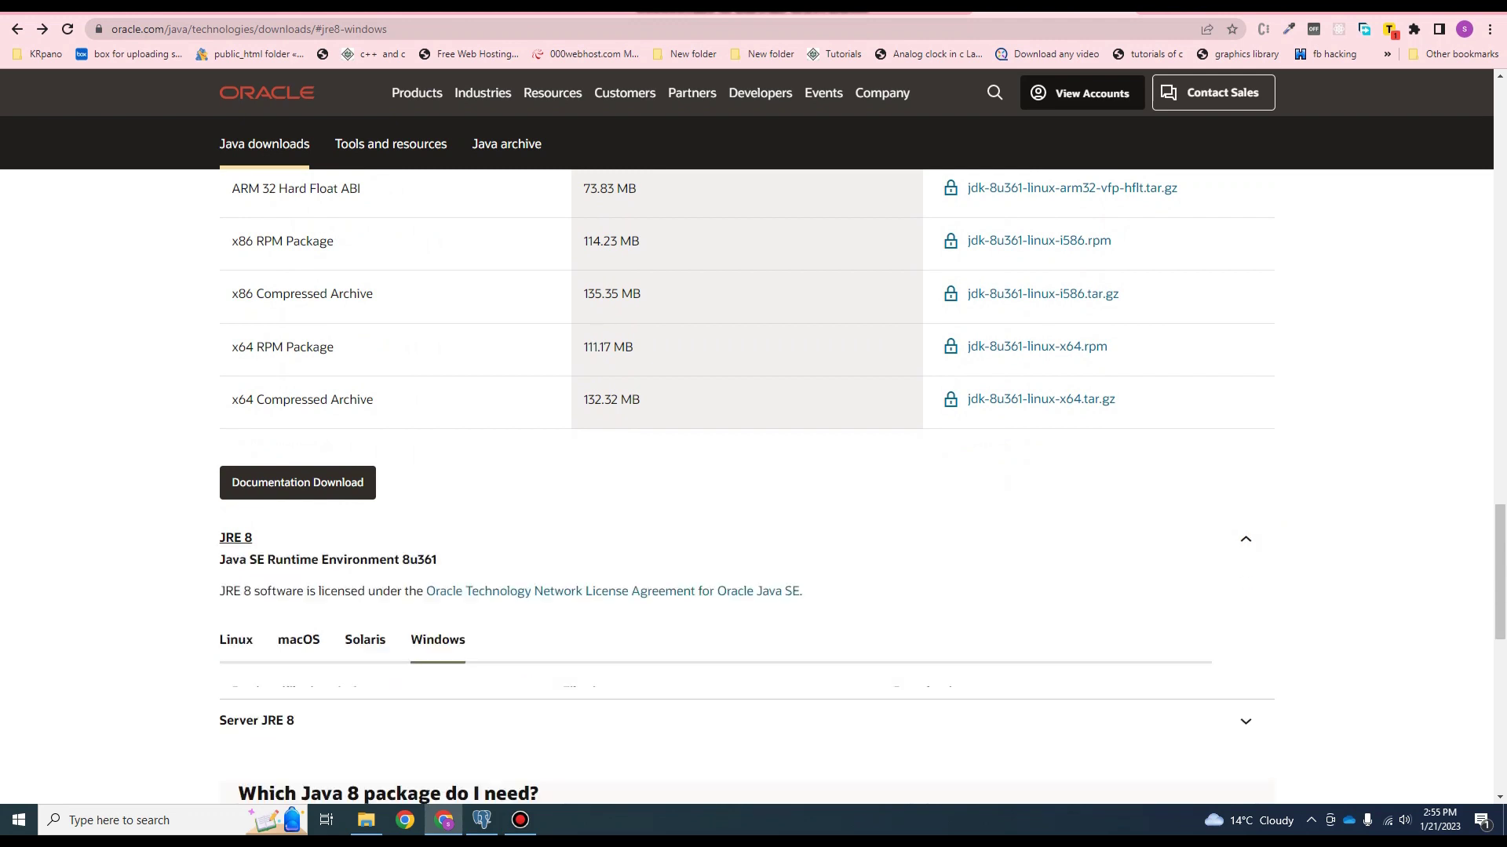
scroll(746, 471, "down", 3)
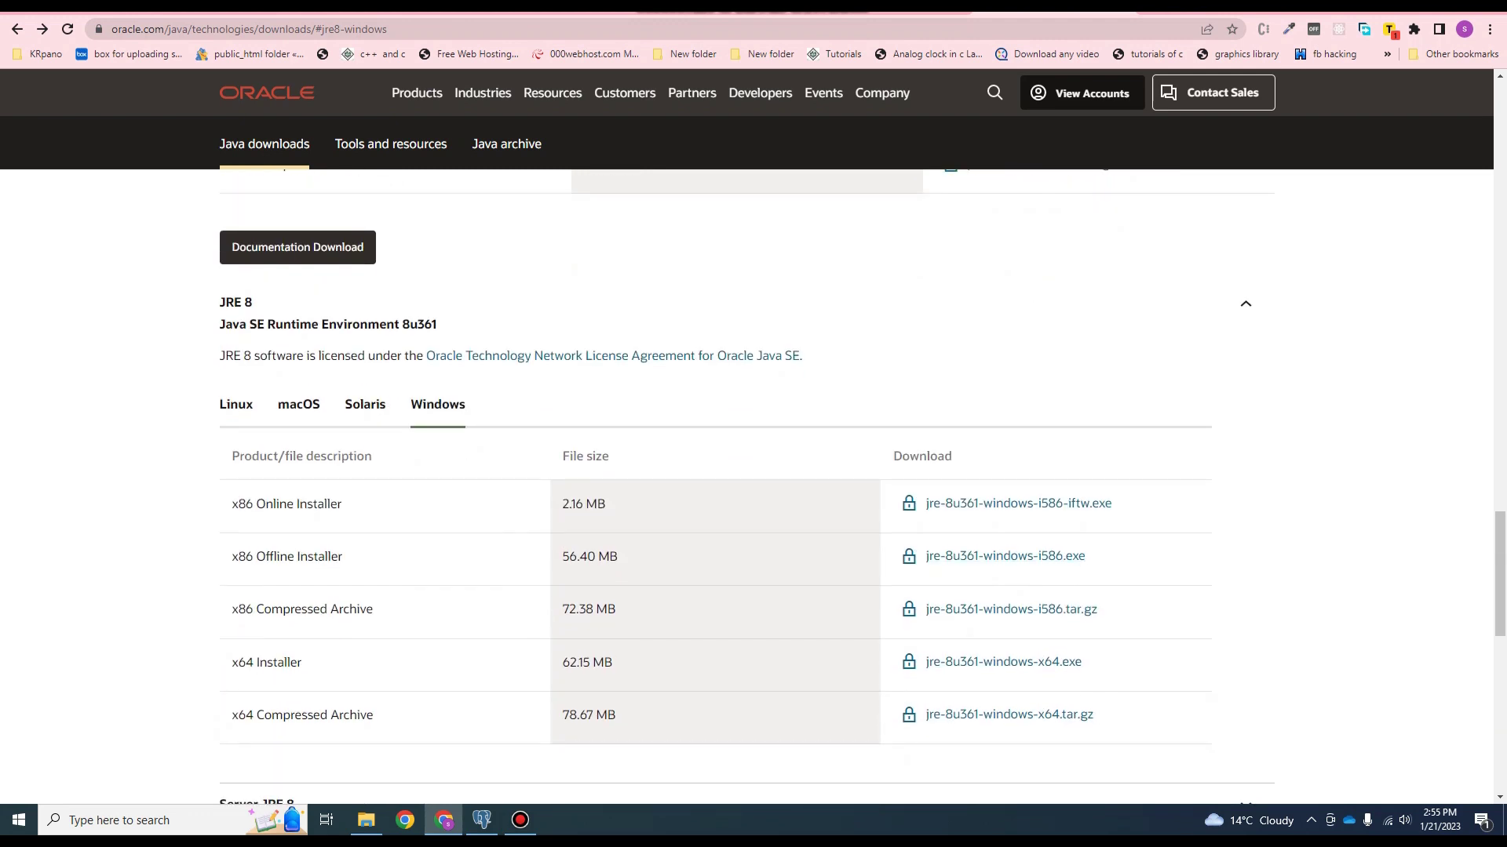
scroll(745, 486, "down", 2)
left_click_drag(233, 299, 303, 508)
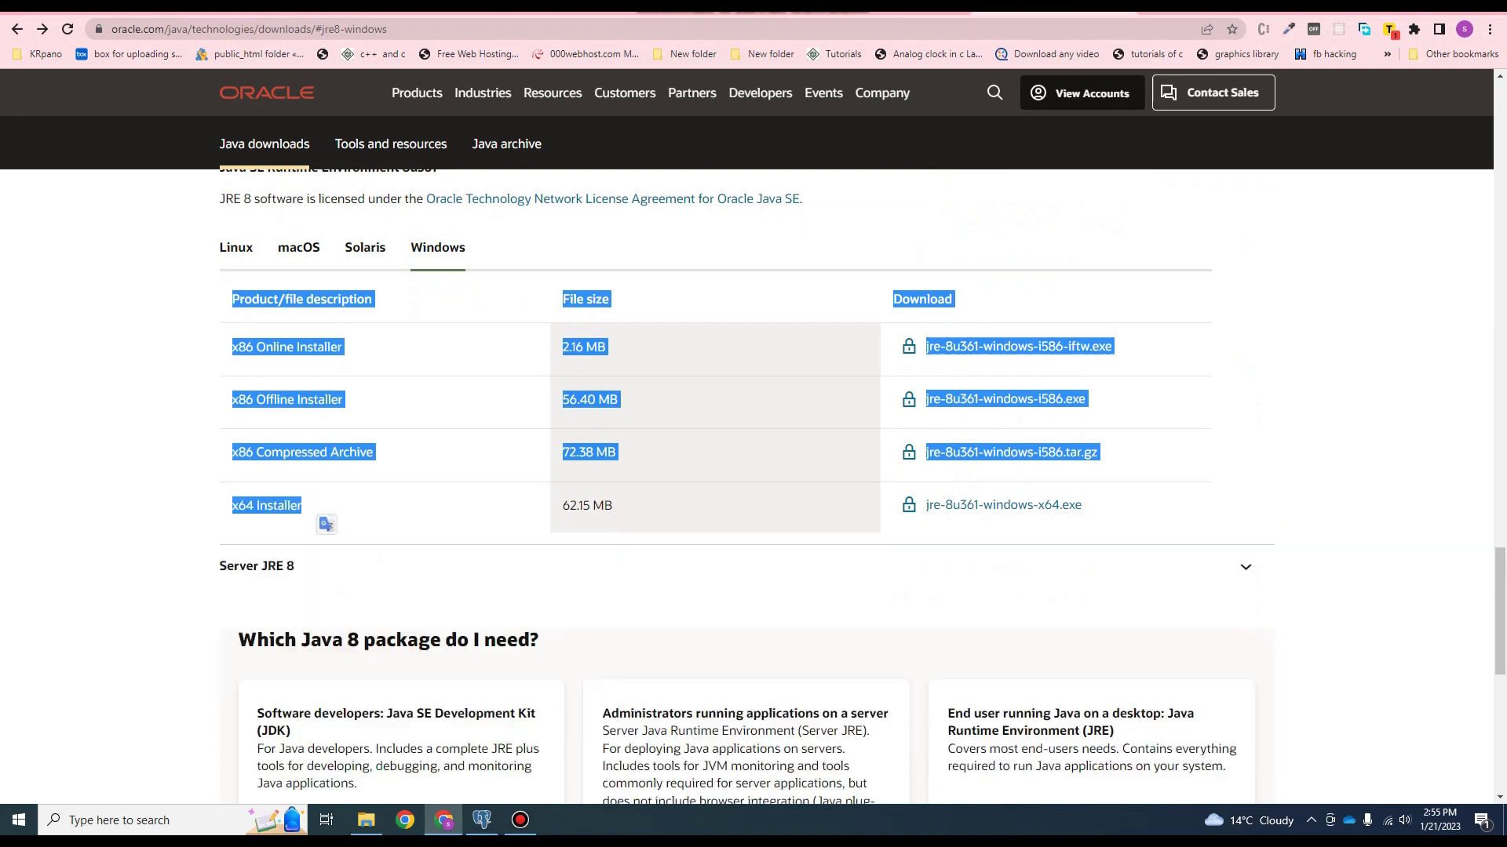
left_click(303, 508)
scroll(746, 471, "up", 3)
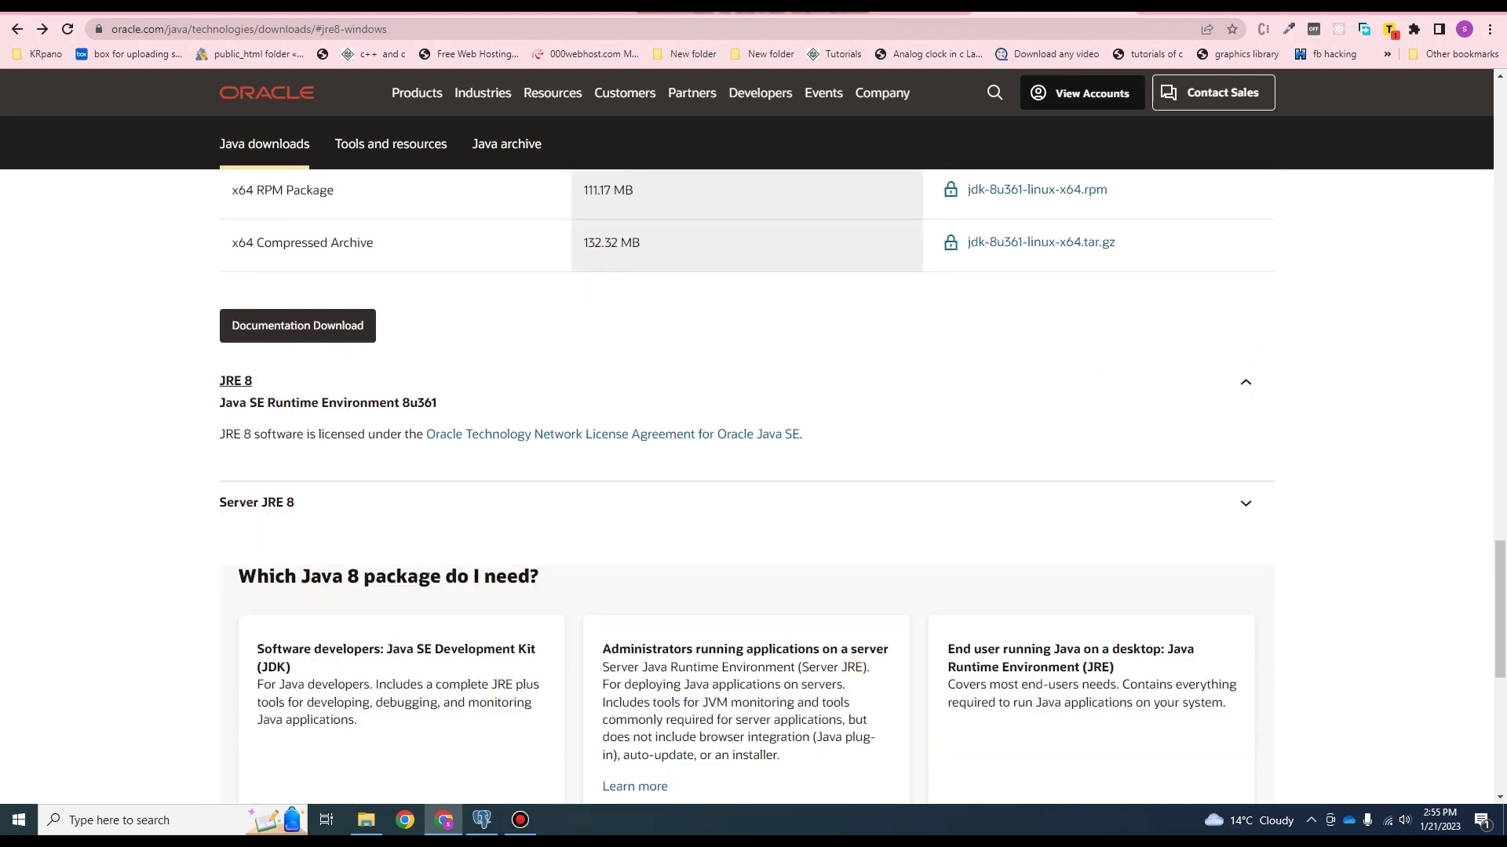
scroll(745, 471, "down", 3)
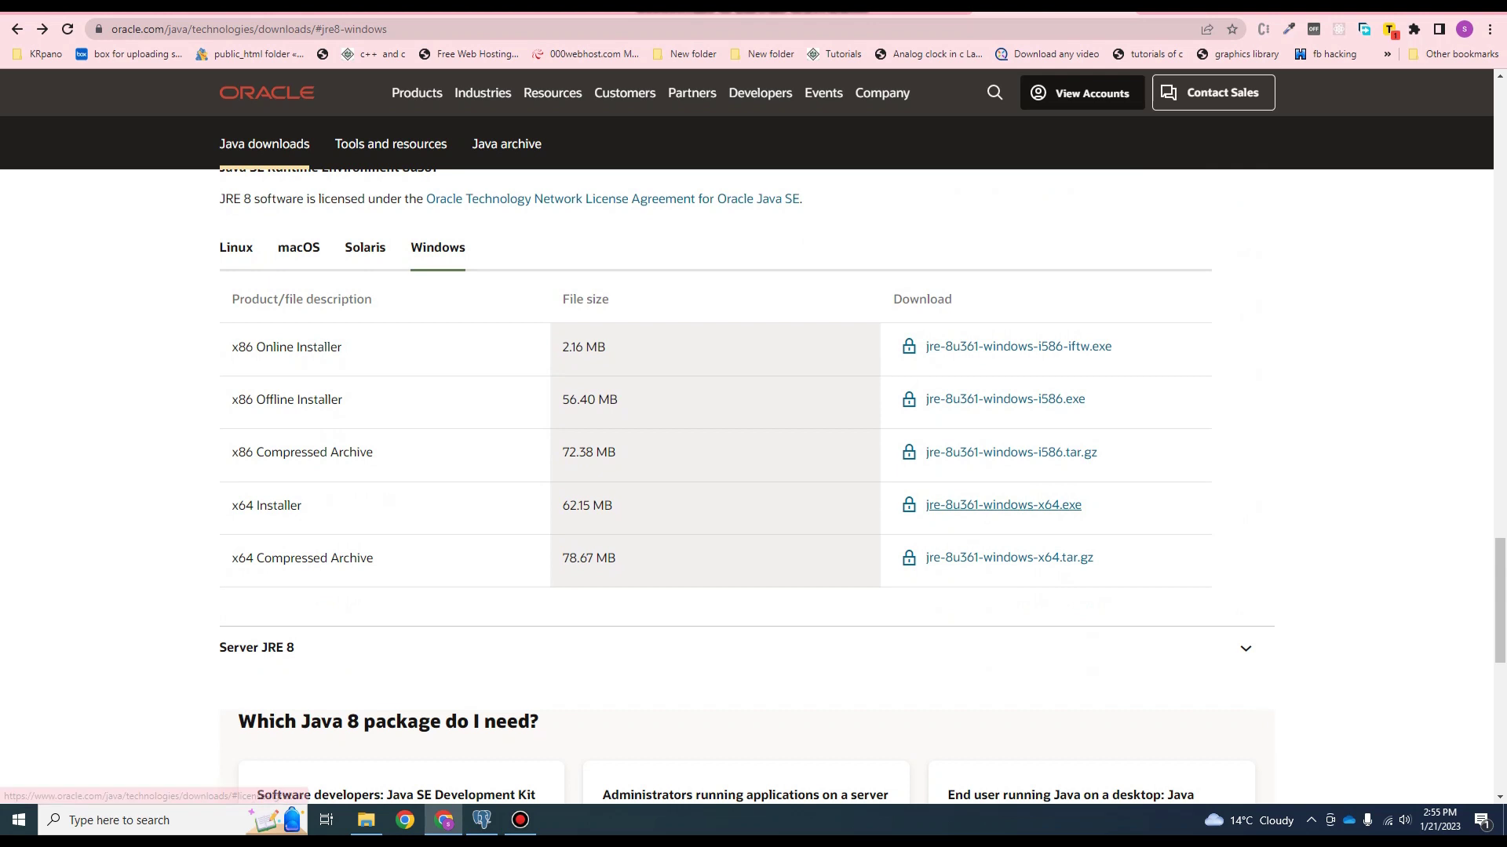
Accept the Oracle license and download jre-8u361-windows-x64.exe
left_click(1003, 504)
left_click(444, 406)
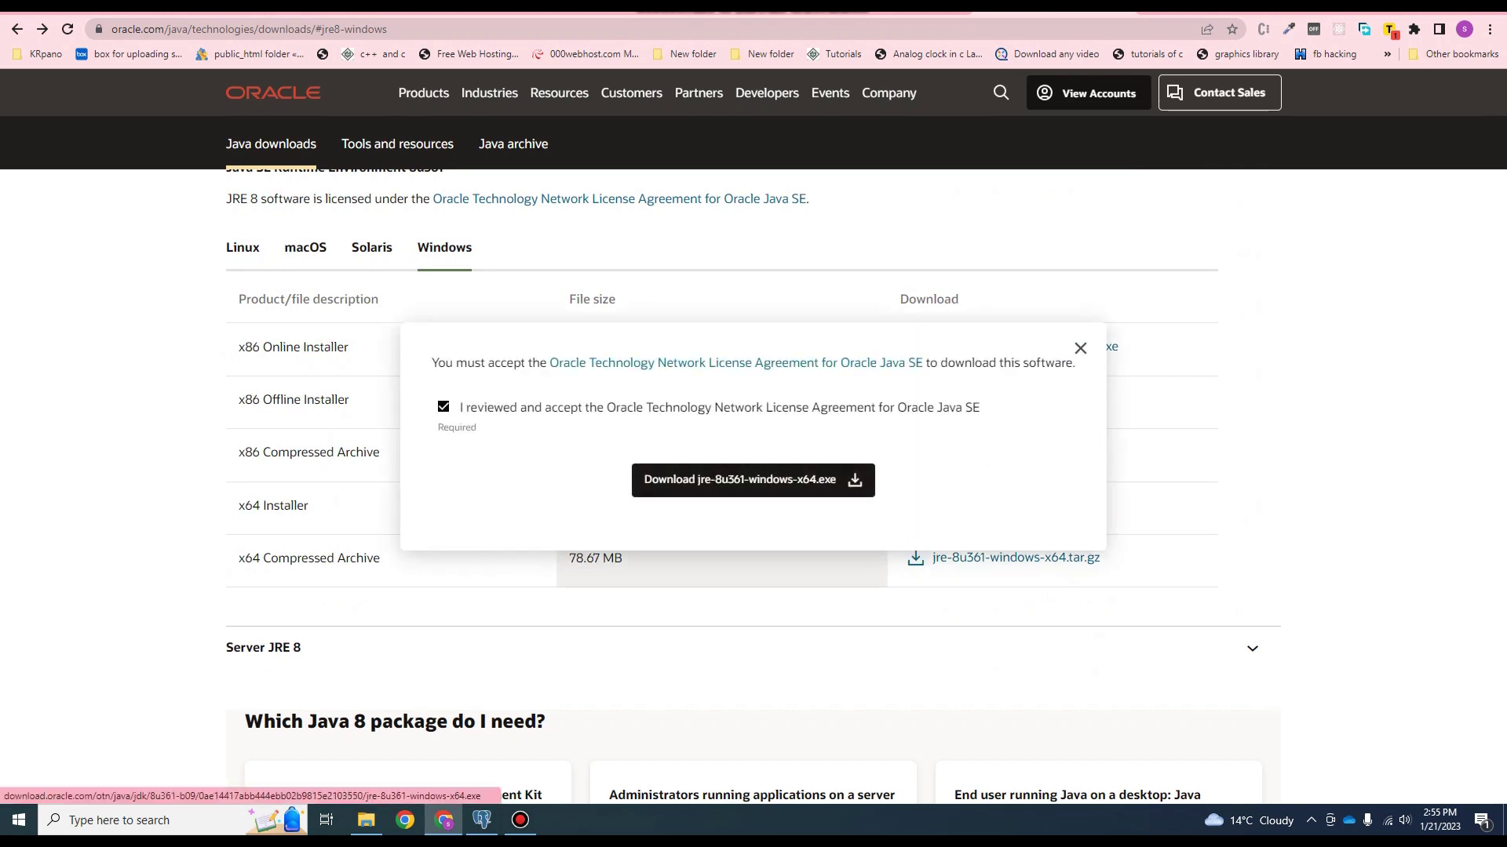
left_click(740, 479)
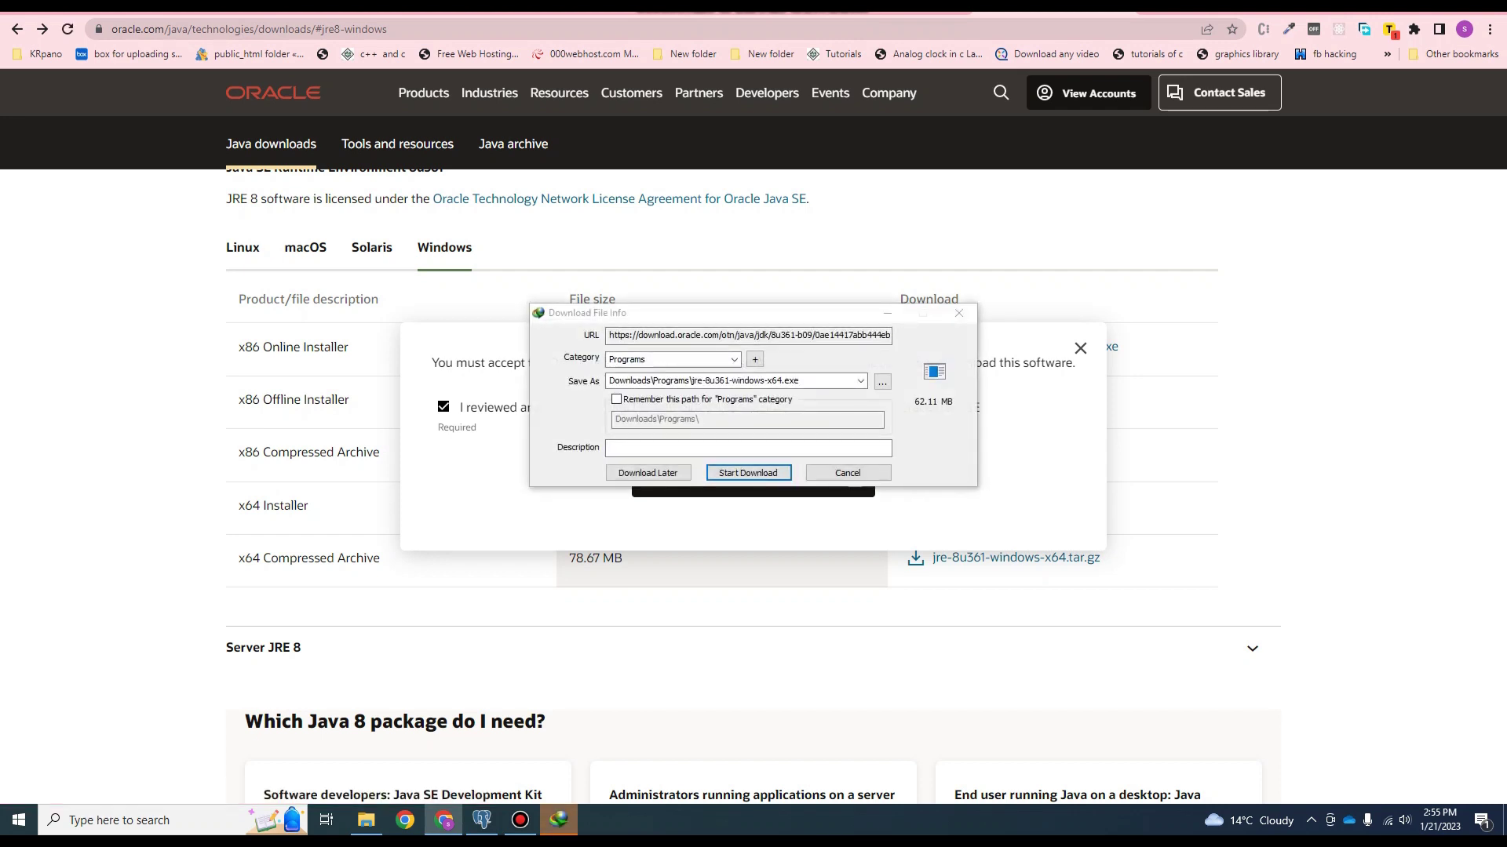
Save the JRE 8u361 installer, run it, and close the completed Java setup
key("Return")
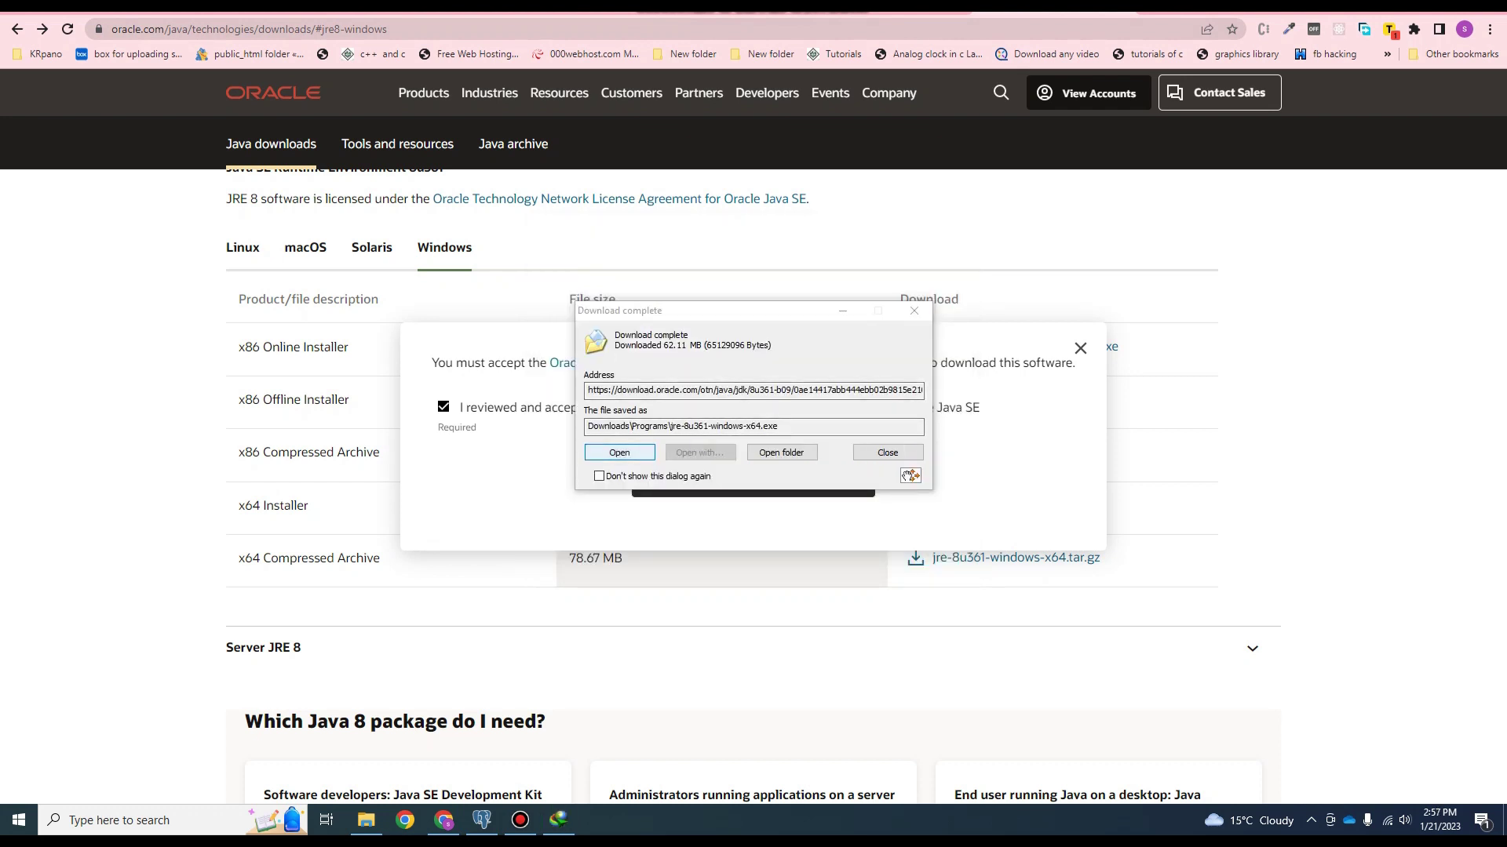
left_click(888, 452)
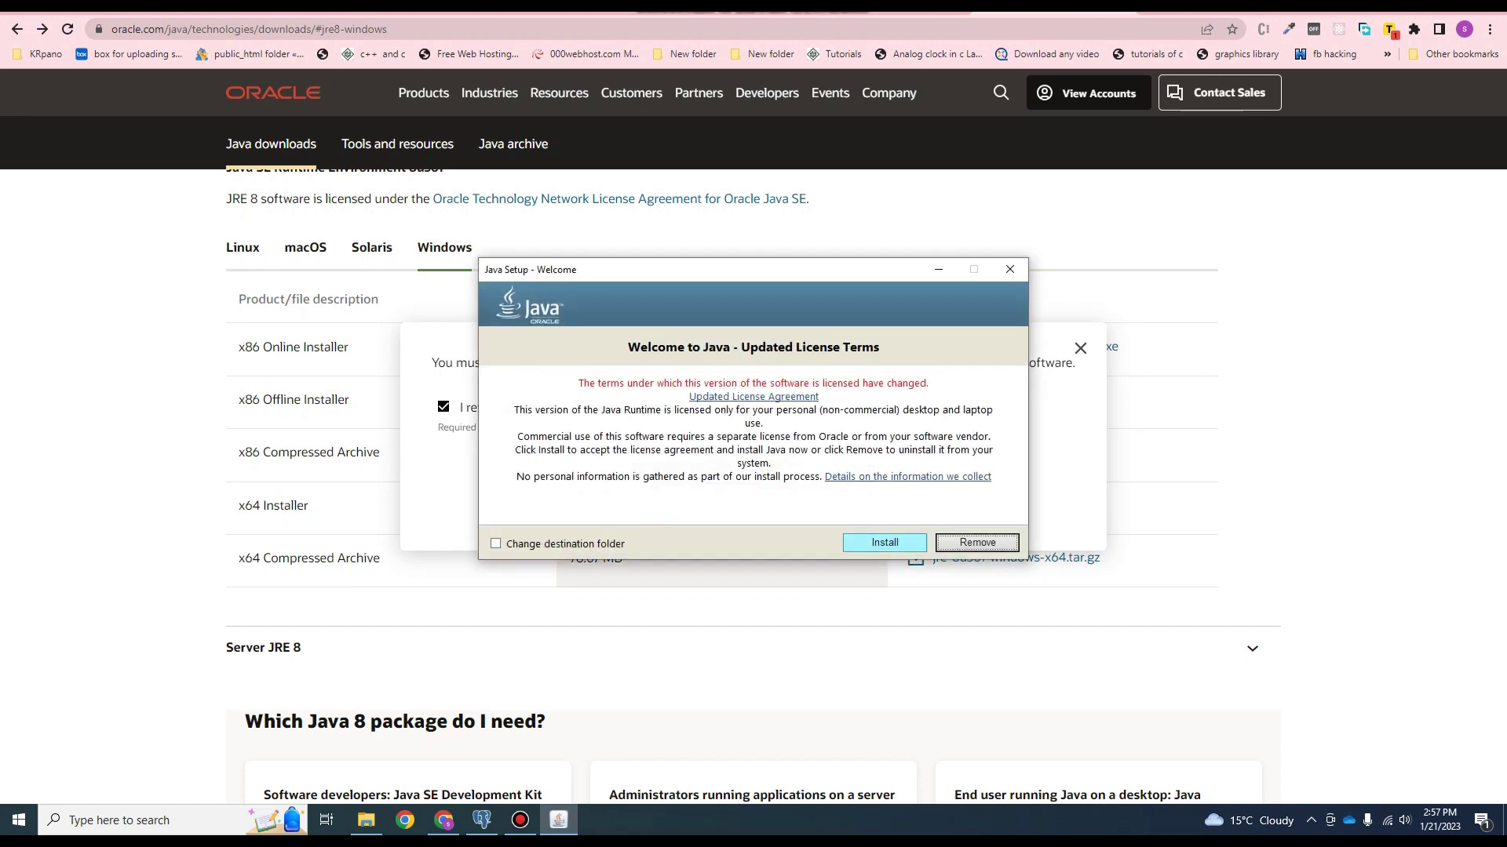
left_click(884, 542)
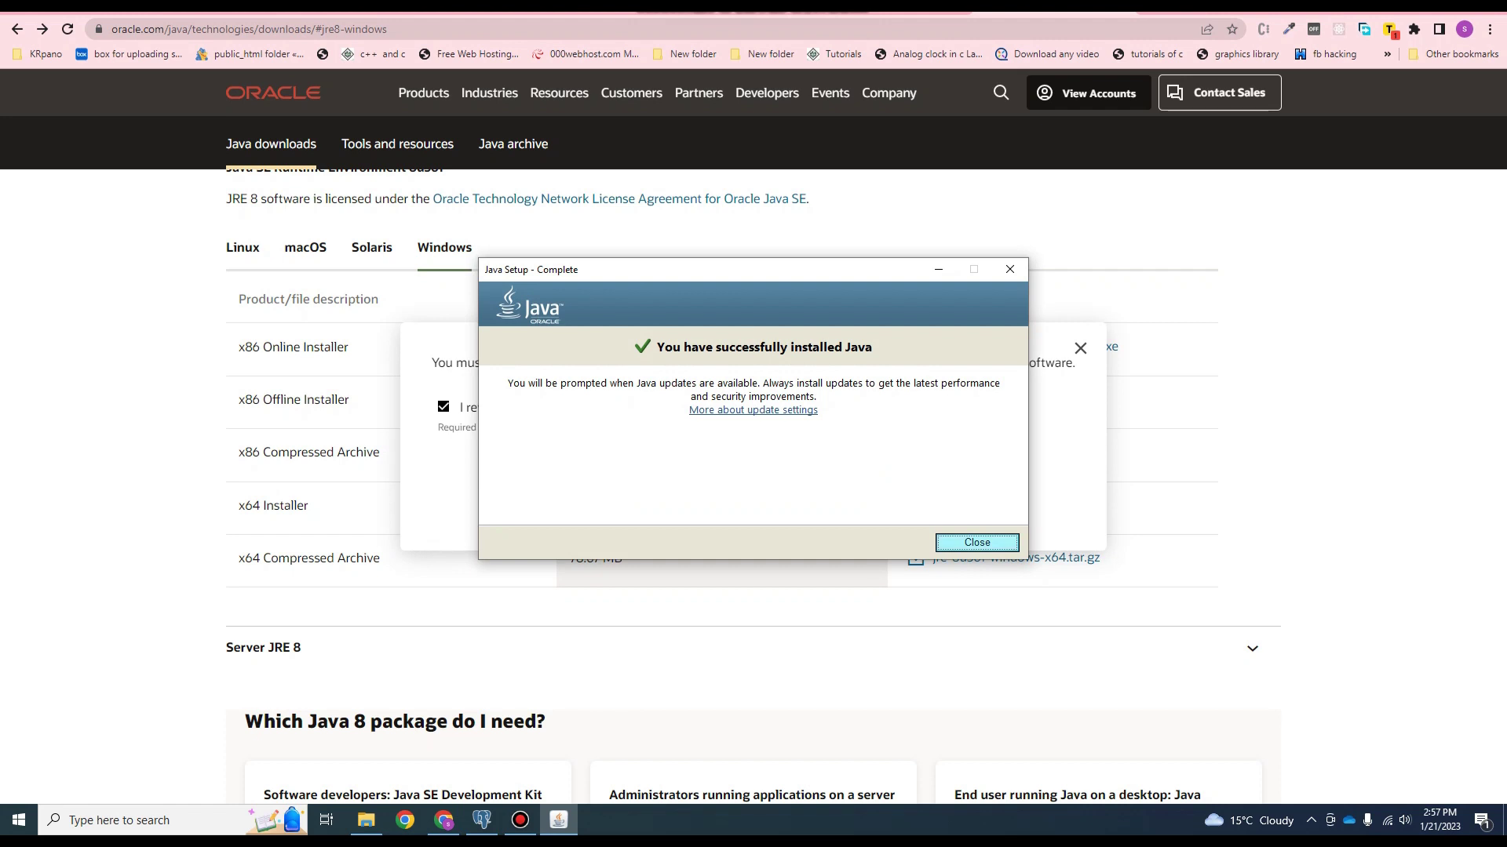
key("Return")
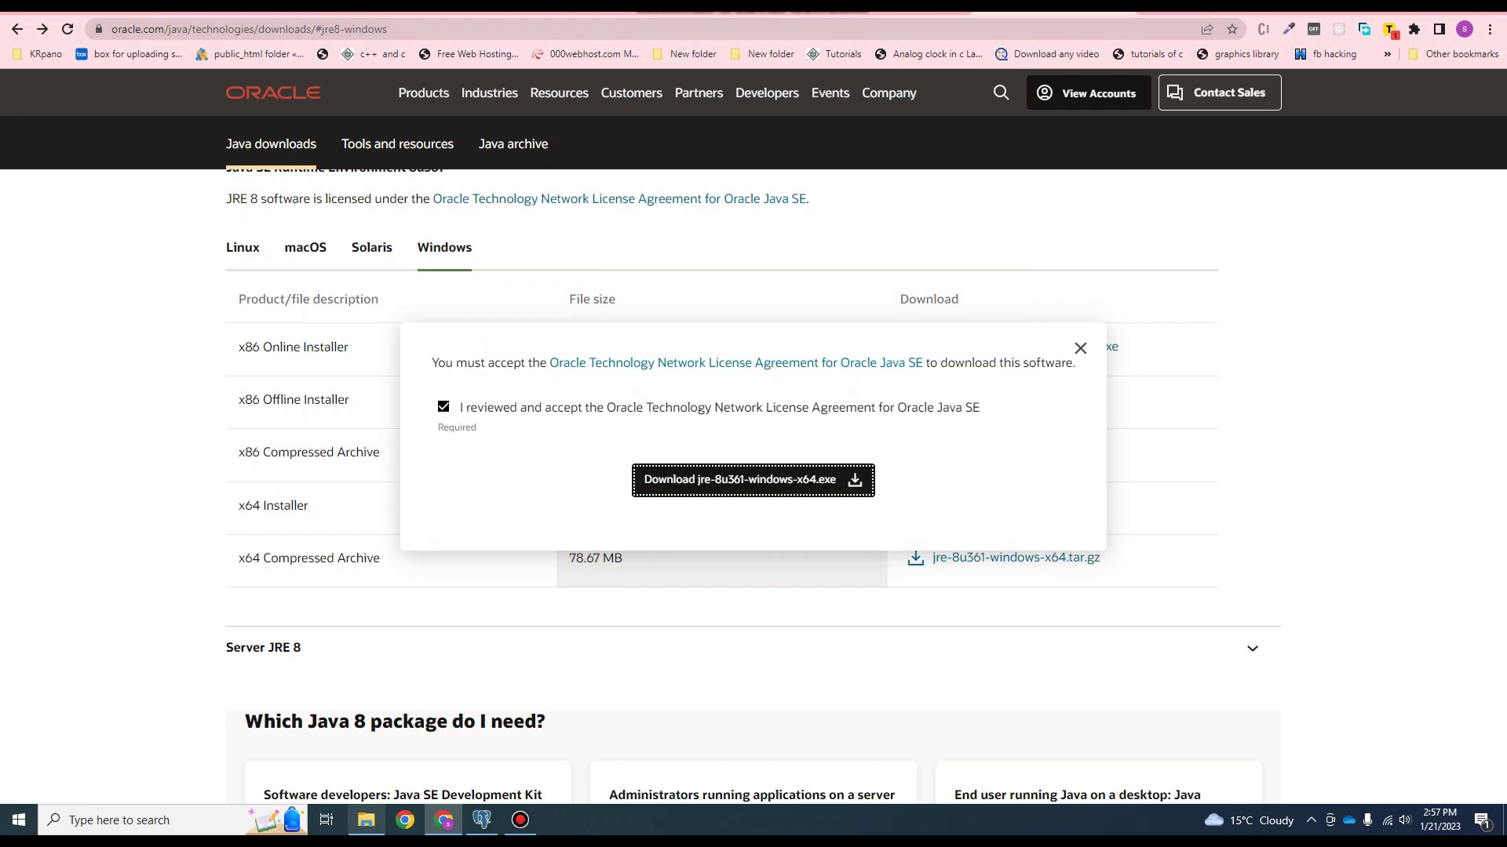
left_click(366, 820)
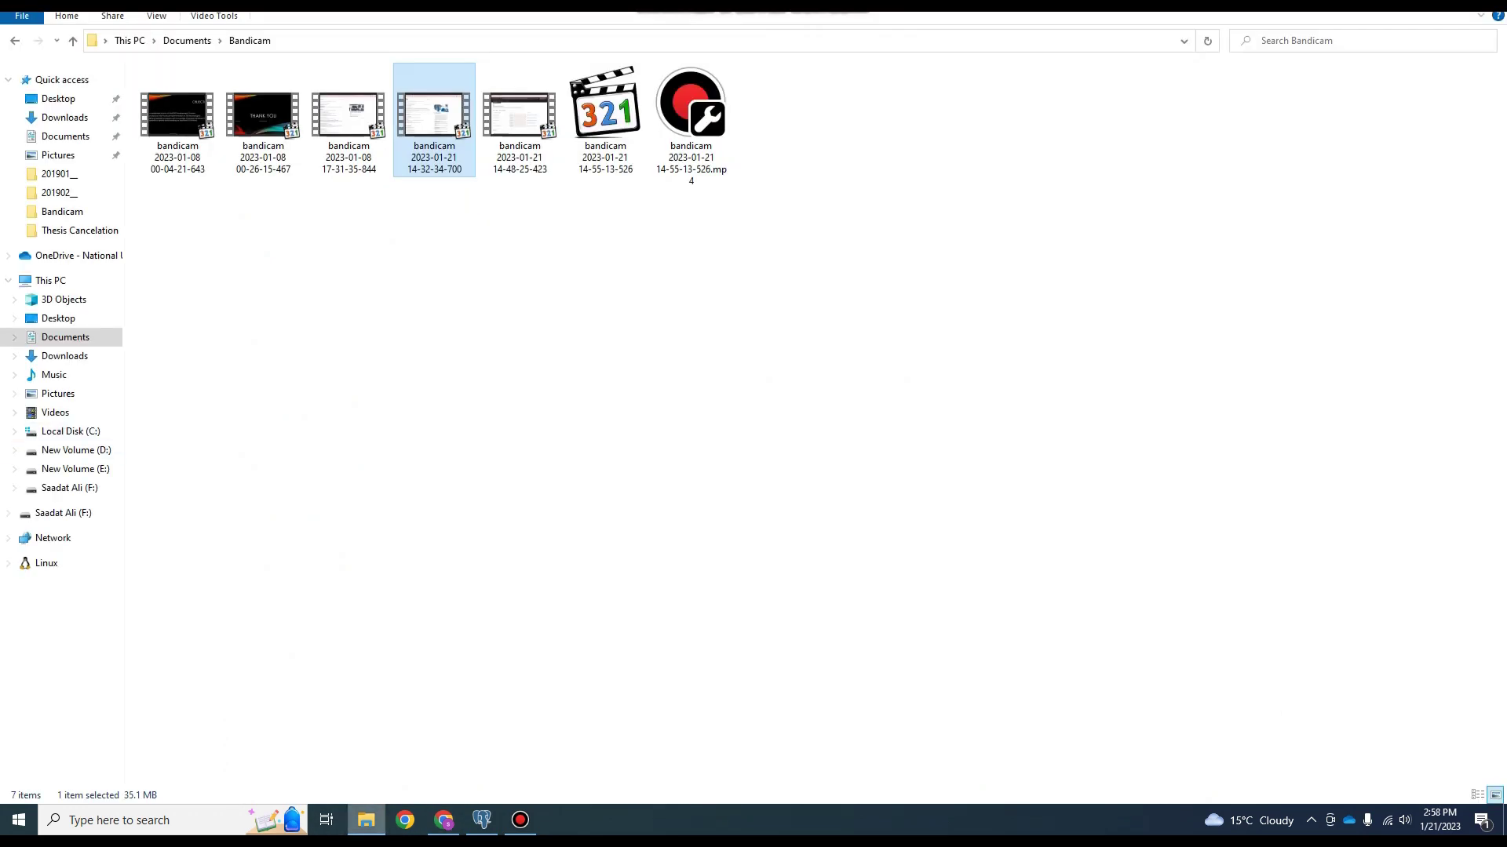
Run GeoServer-2.22.0-winsetup from the E:\Downloads\Geoserver folder
left_click(366, 820)
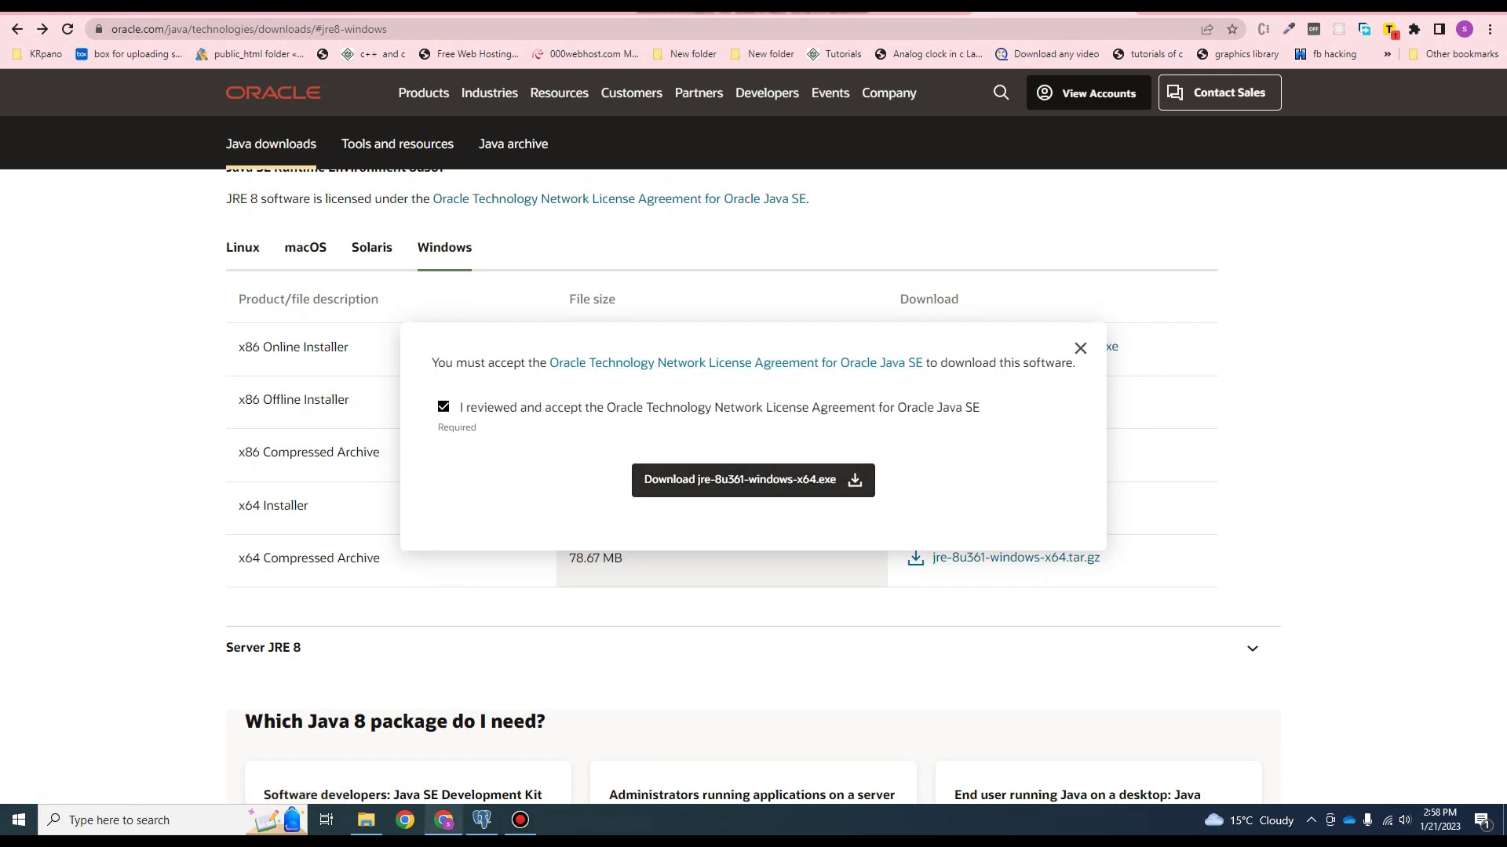
left_click(366, 820)
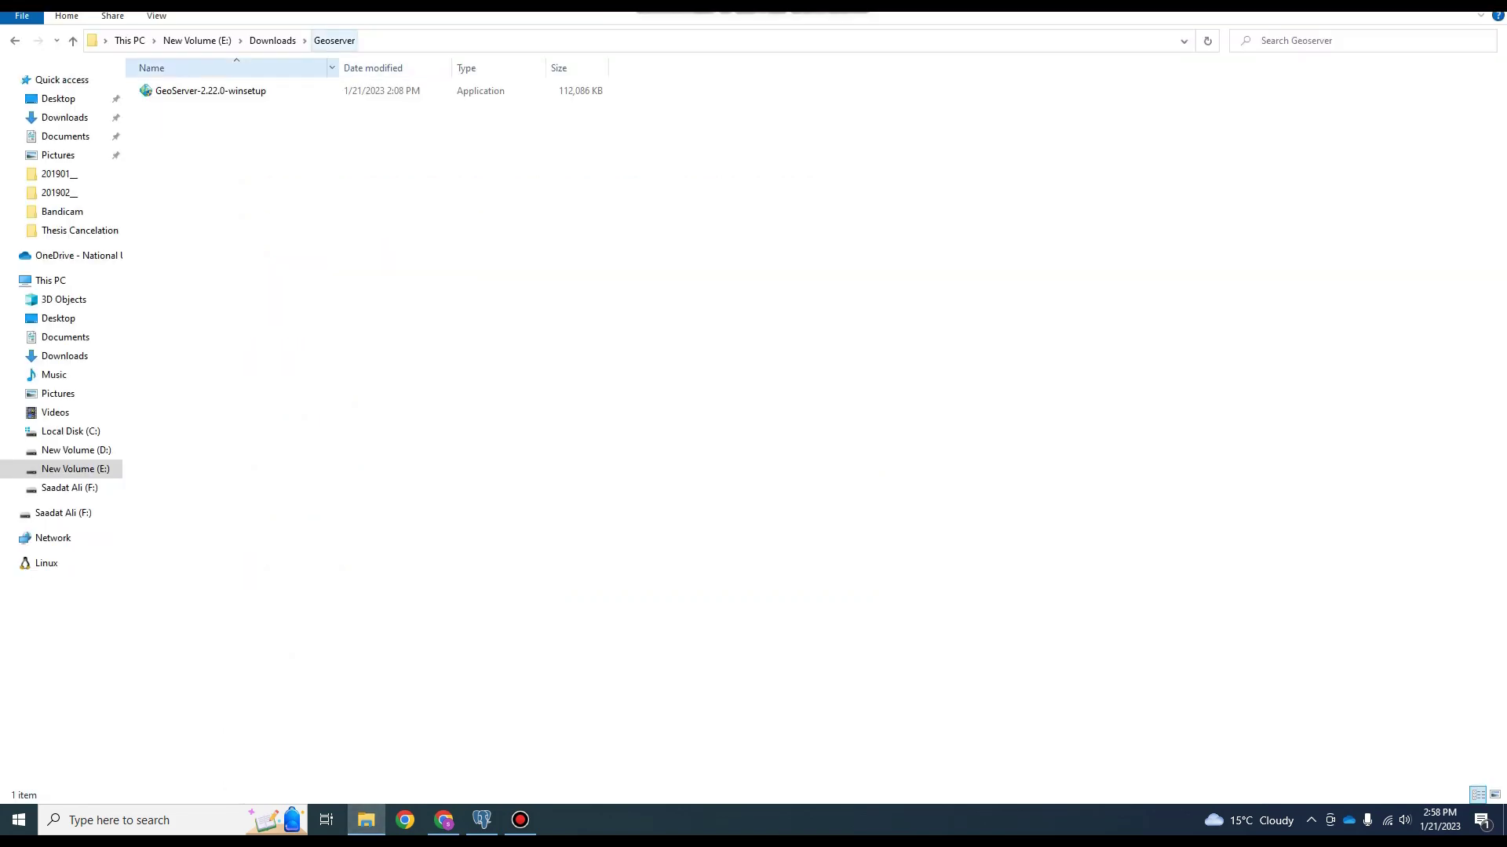
left_click(210, 91)
key("Return")
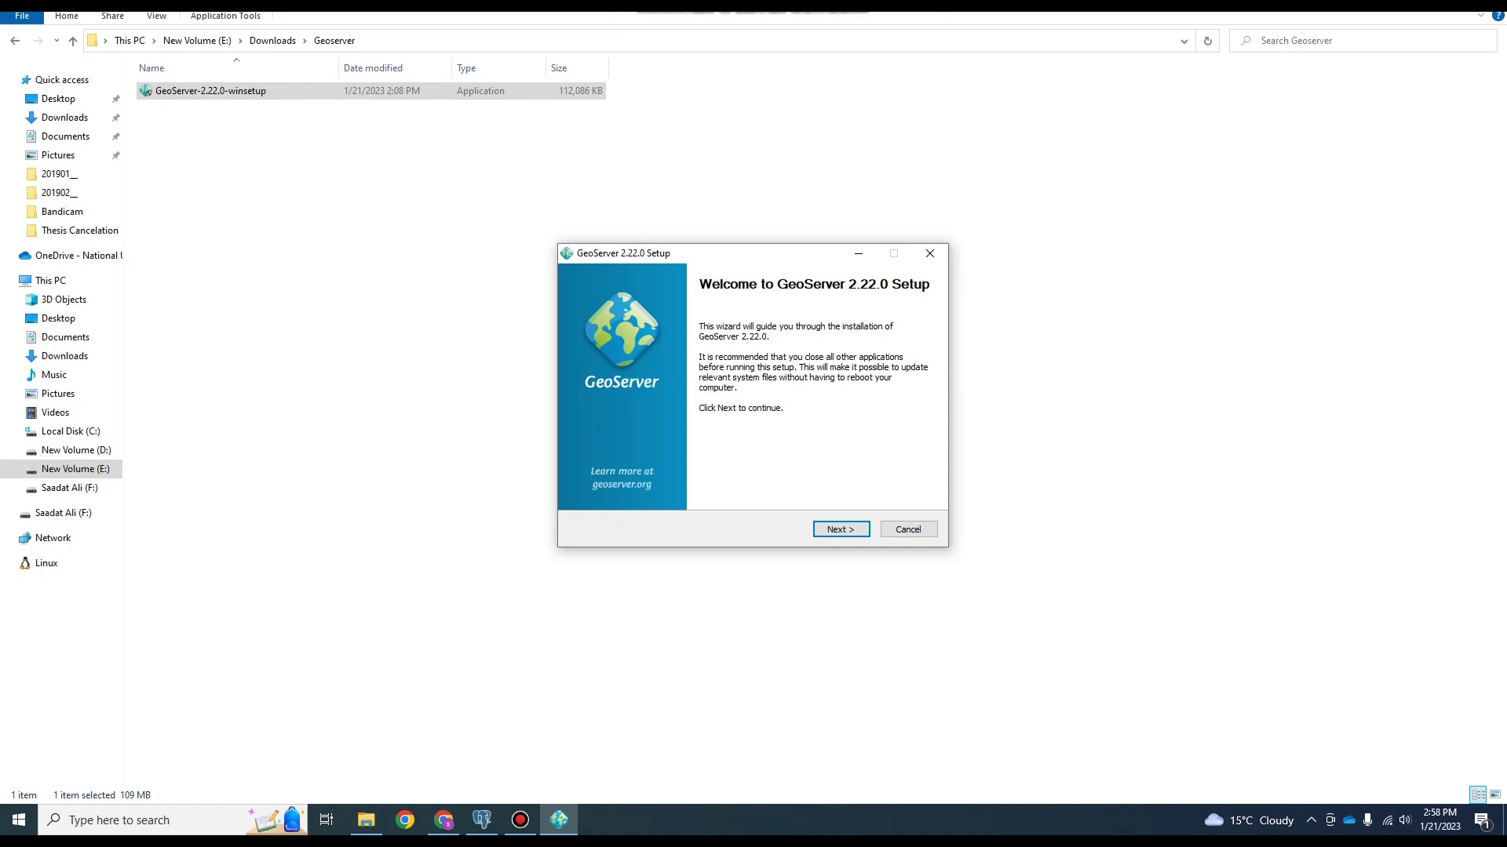
Advance past the welcome page and set C:\Program Files\Java\jre1.8.0_361 as the Java runtime path
key("Return")
key("Return")
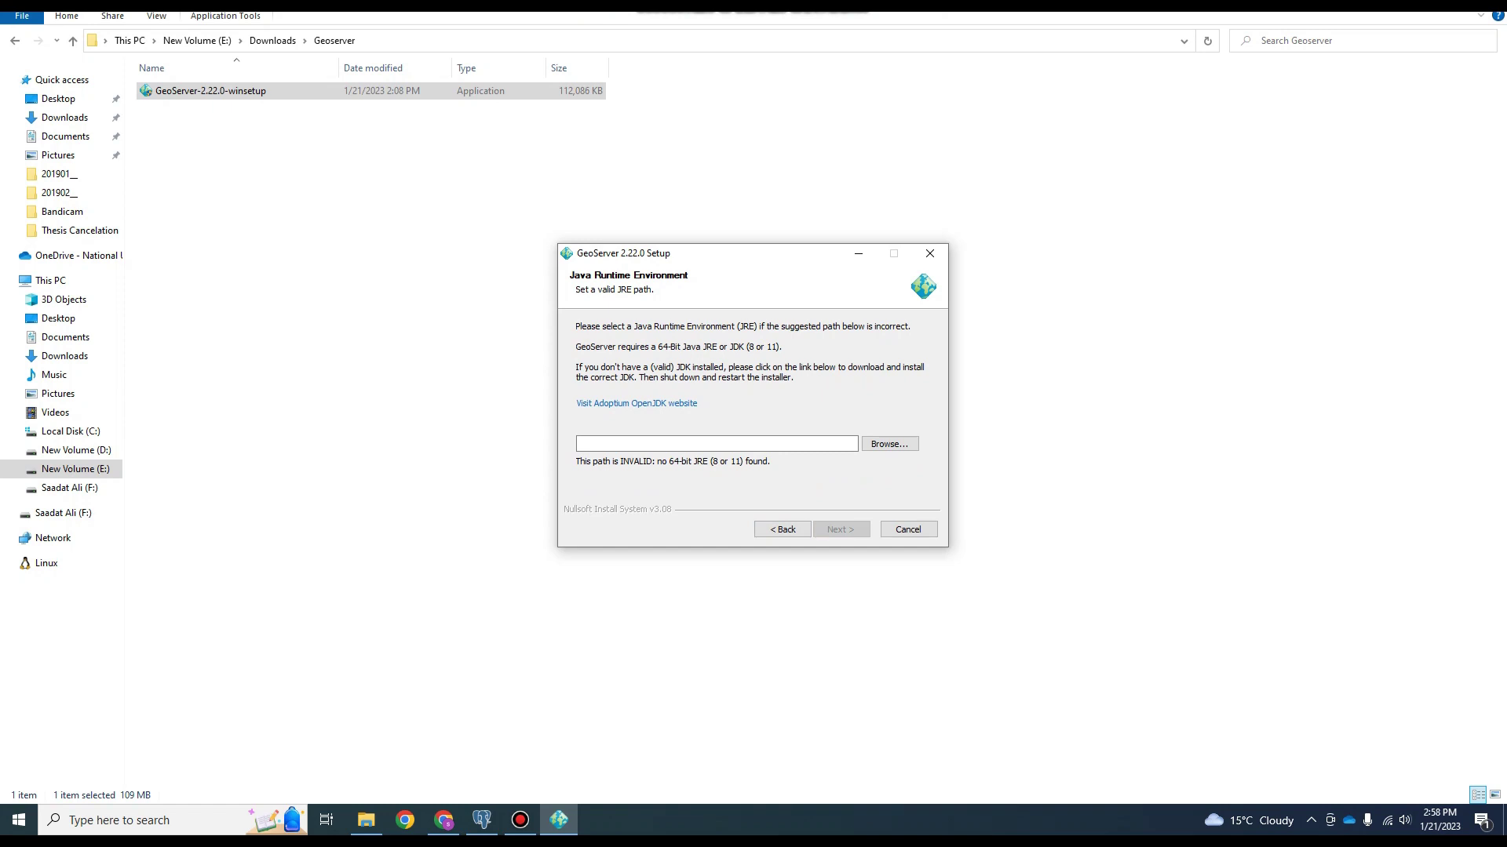
left_click(889, 443)
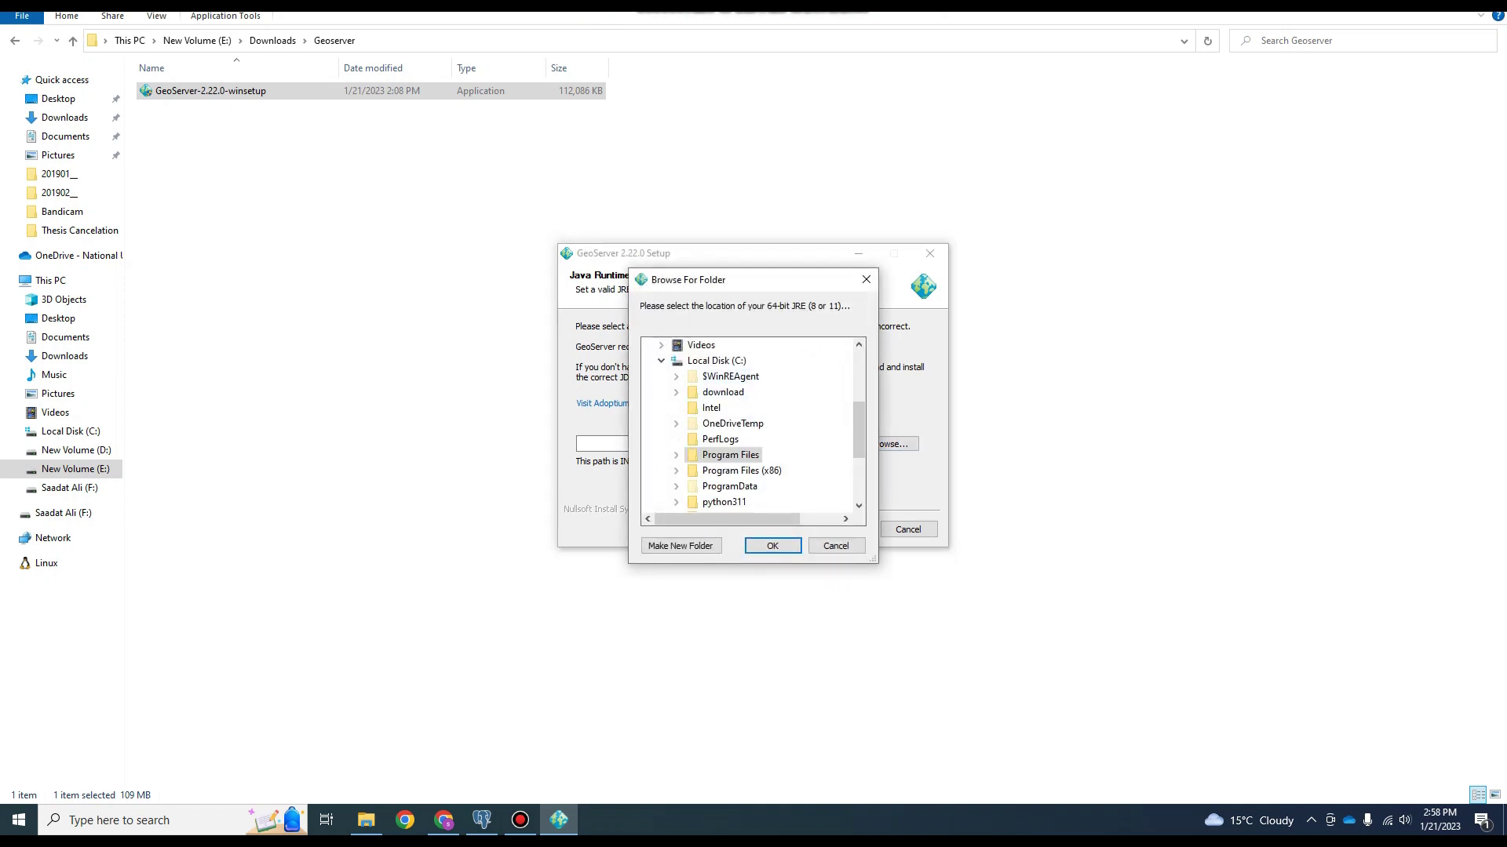
scroll(752, 423, "down", 1)
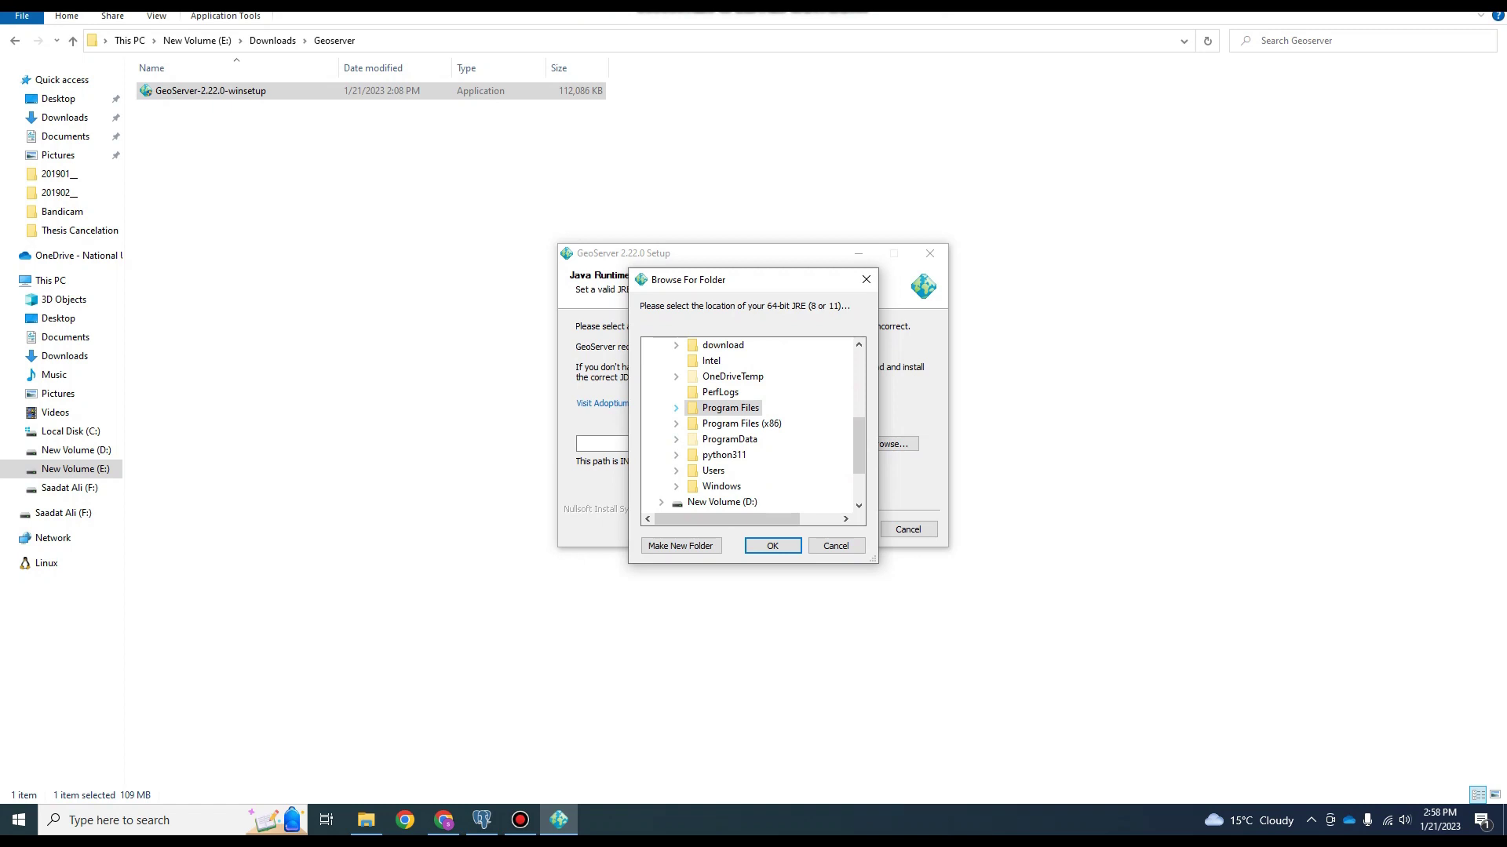
left_click(676, 408)
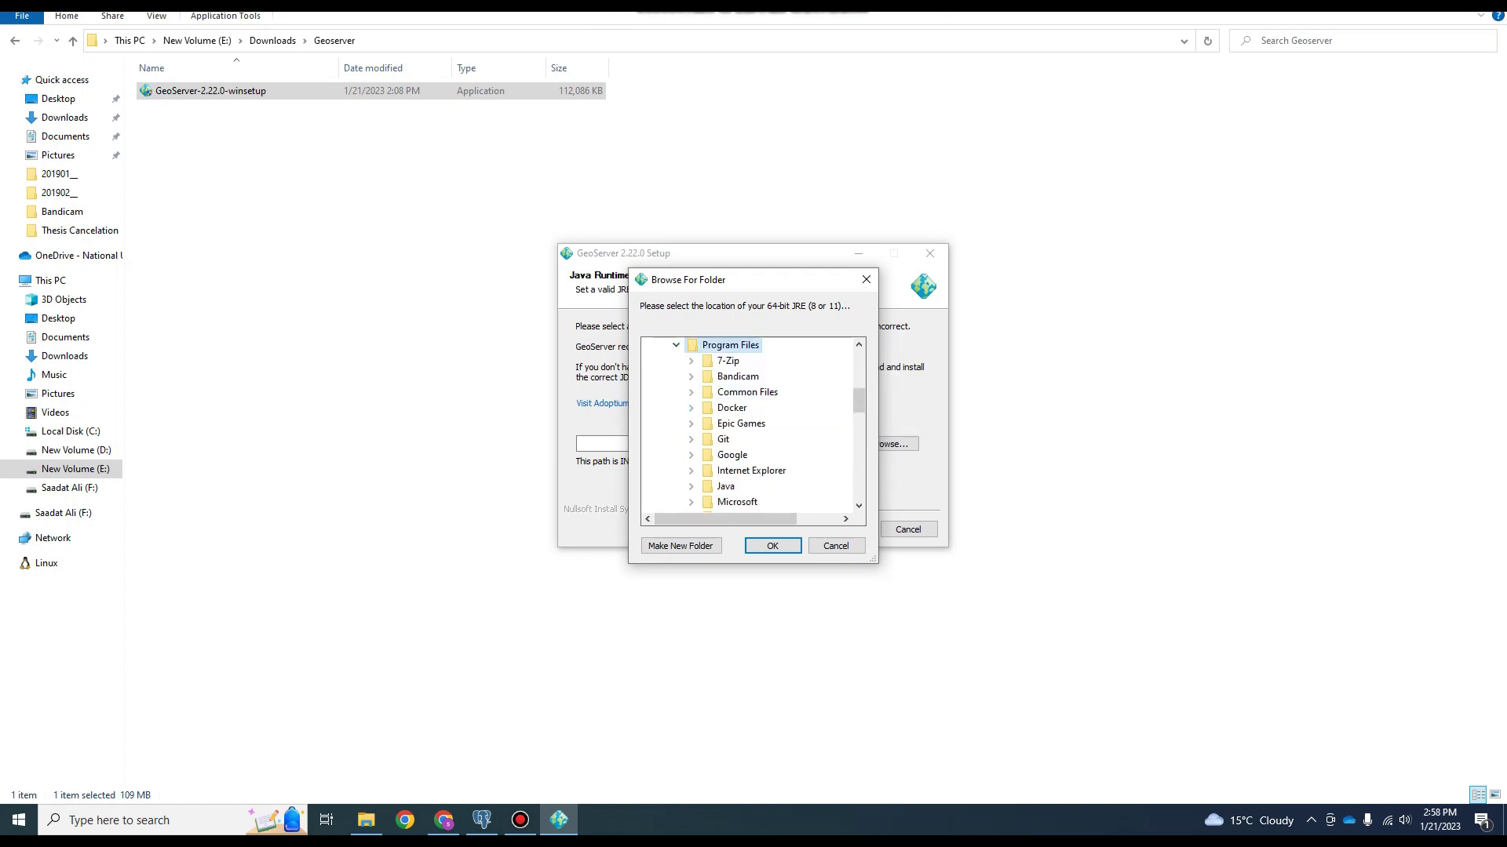
scroll(745, 471, "down", 1)
scroll(745, 471, "up", 1)
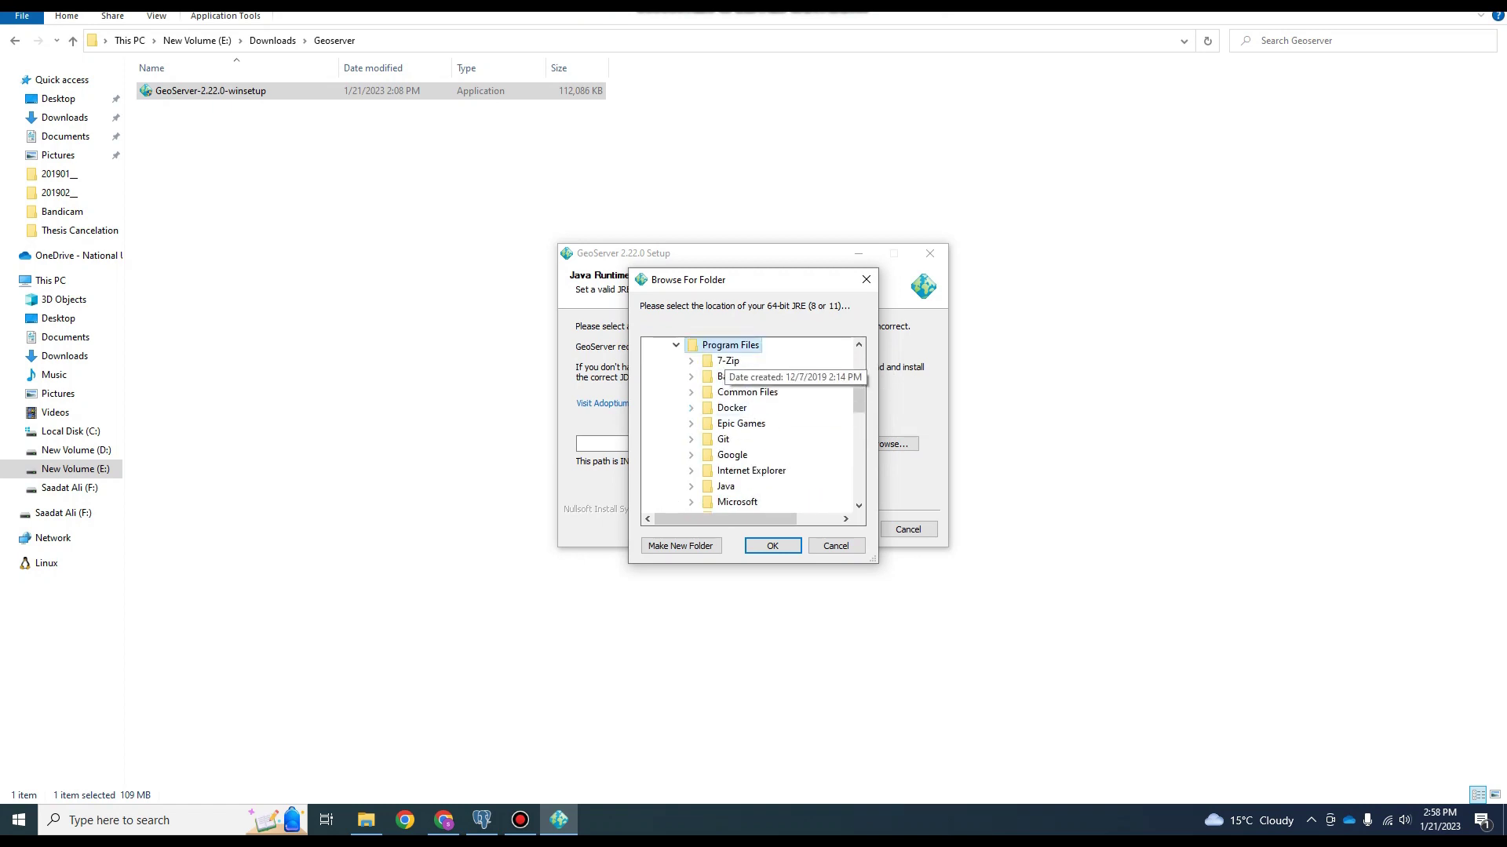
scroll(750, 423, "down", 1)
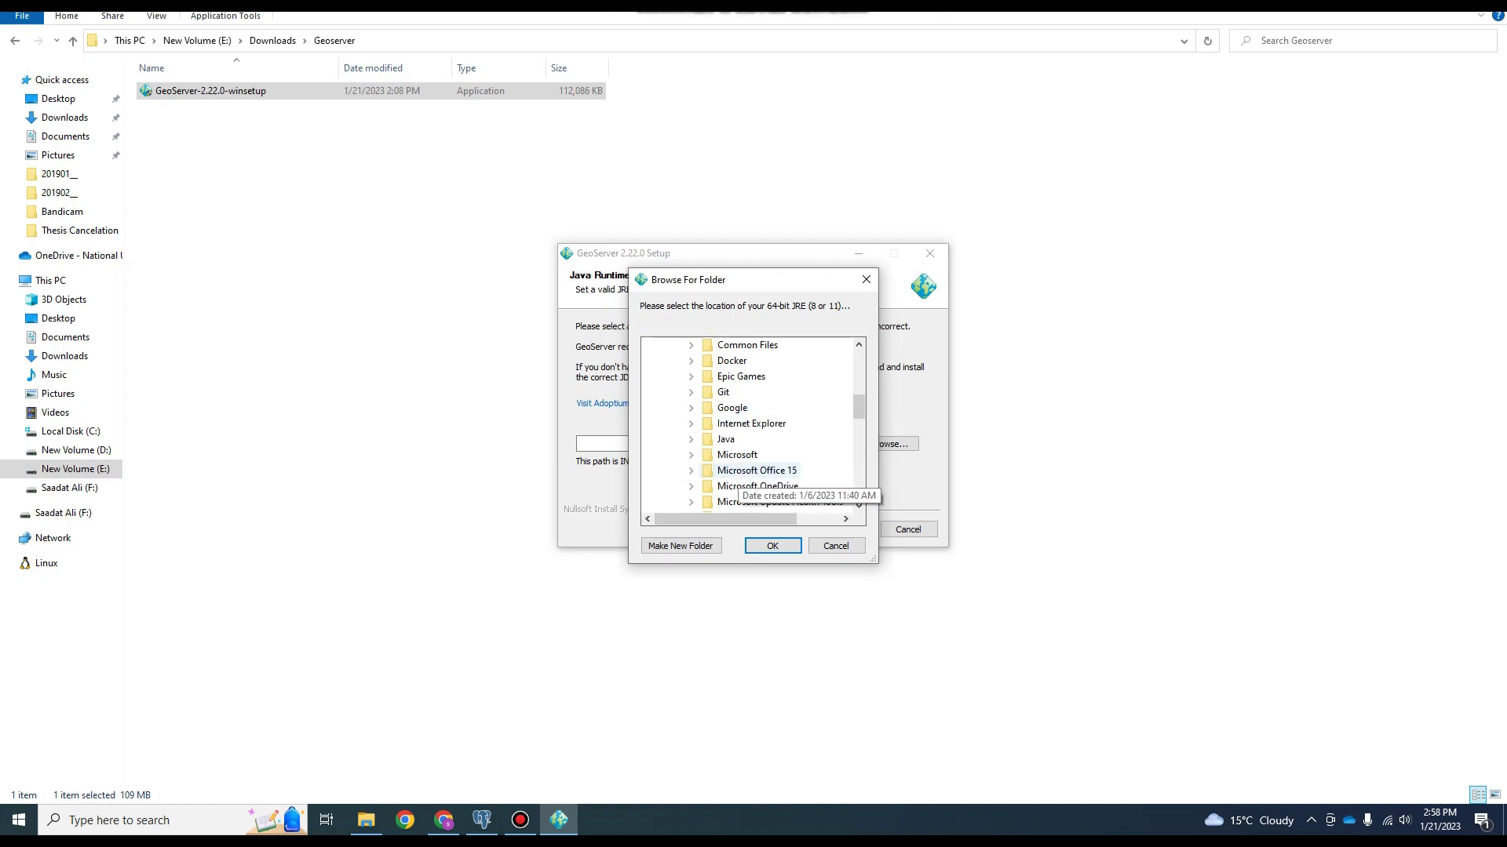
left_click(726, 438)
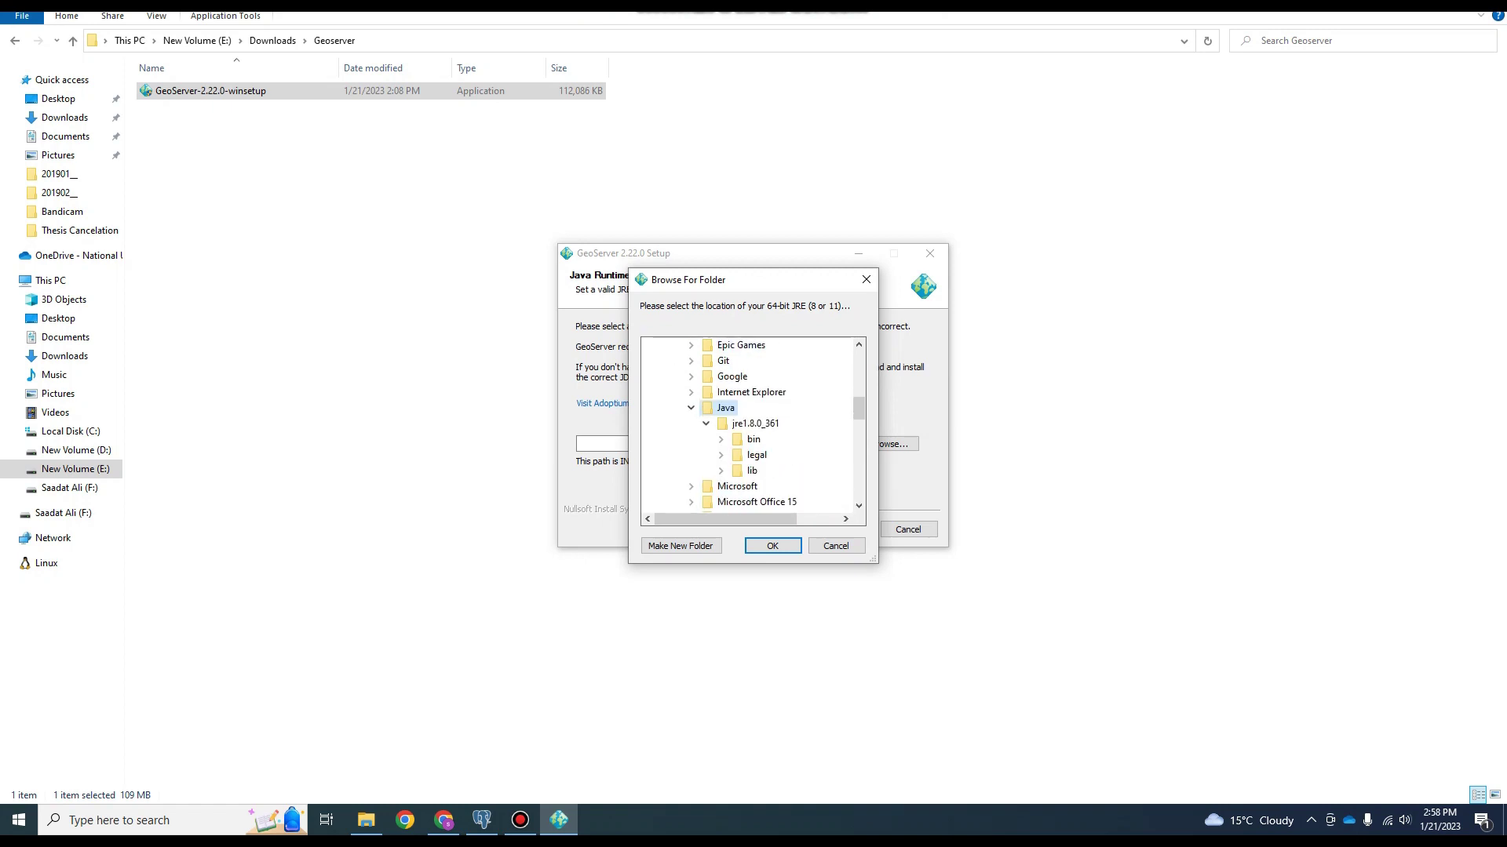
left_click(755, 424)
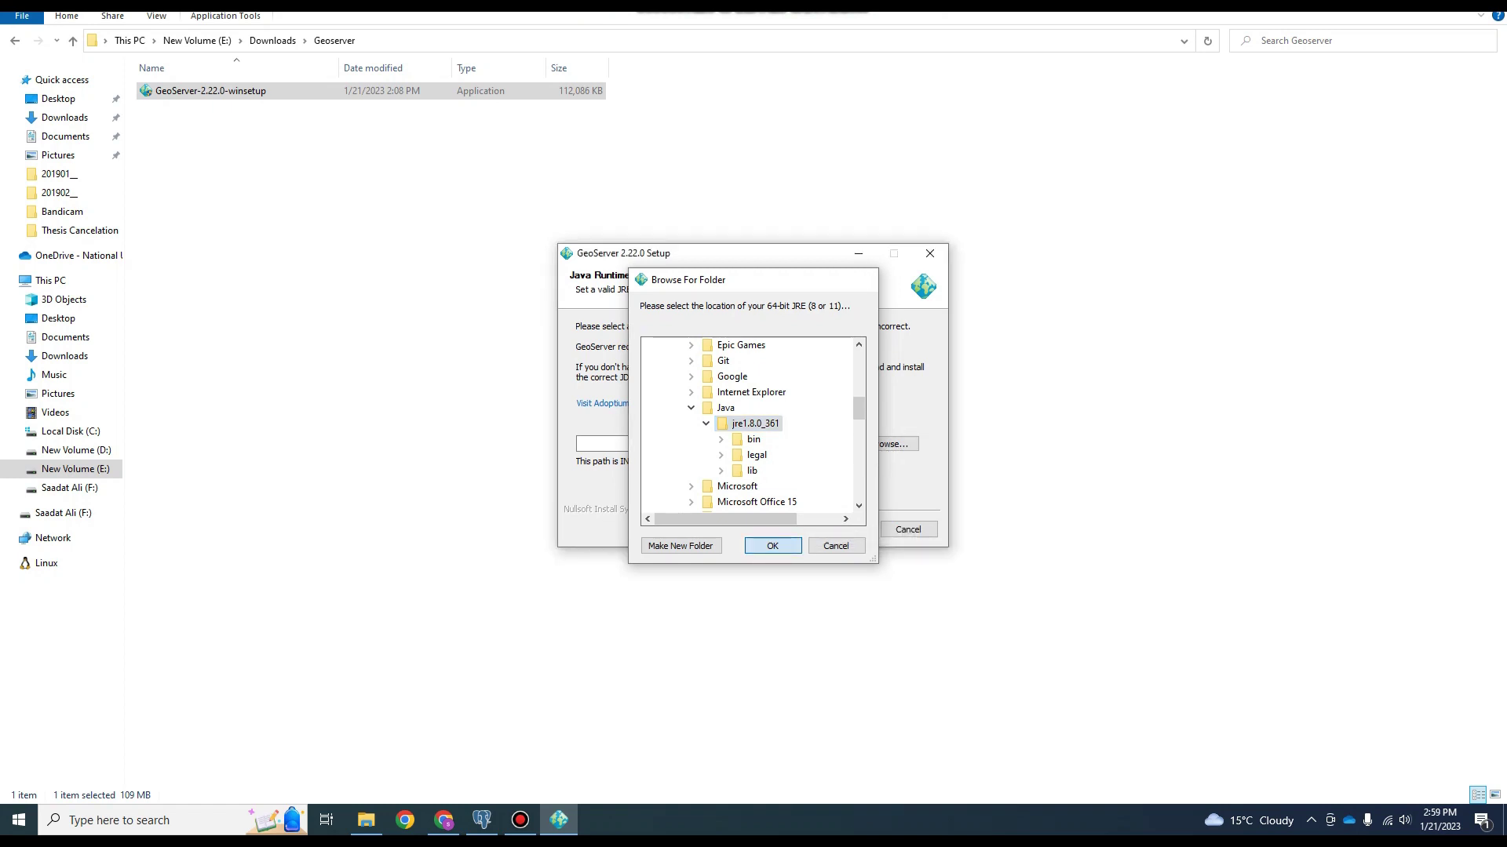
left_click(772, 546)
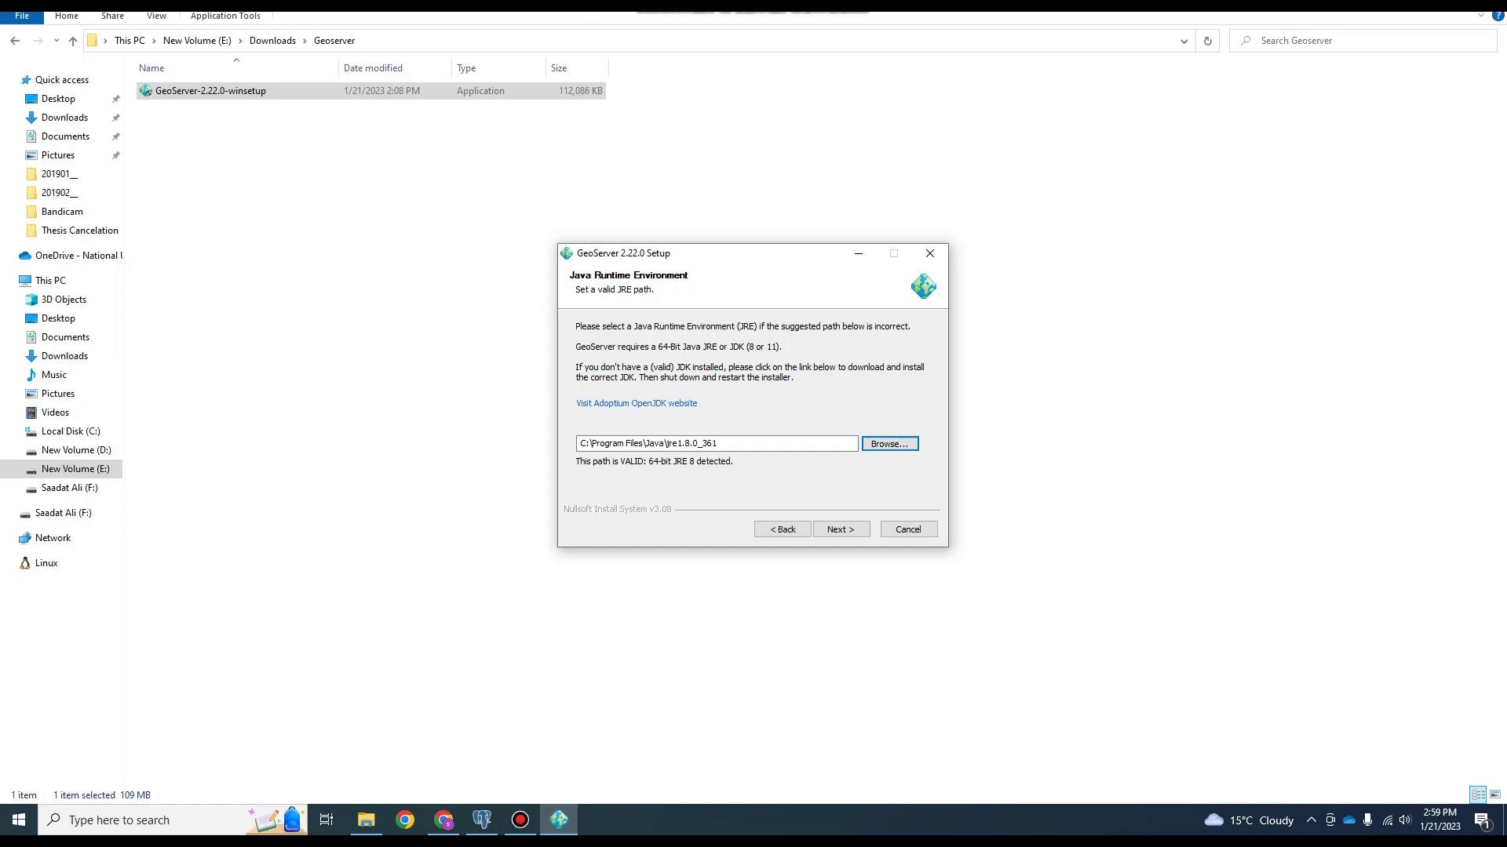
Accept the Java path, default install location, Start Menu folder, data directory and administrator credentials
key("Return")
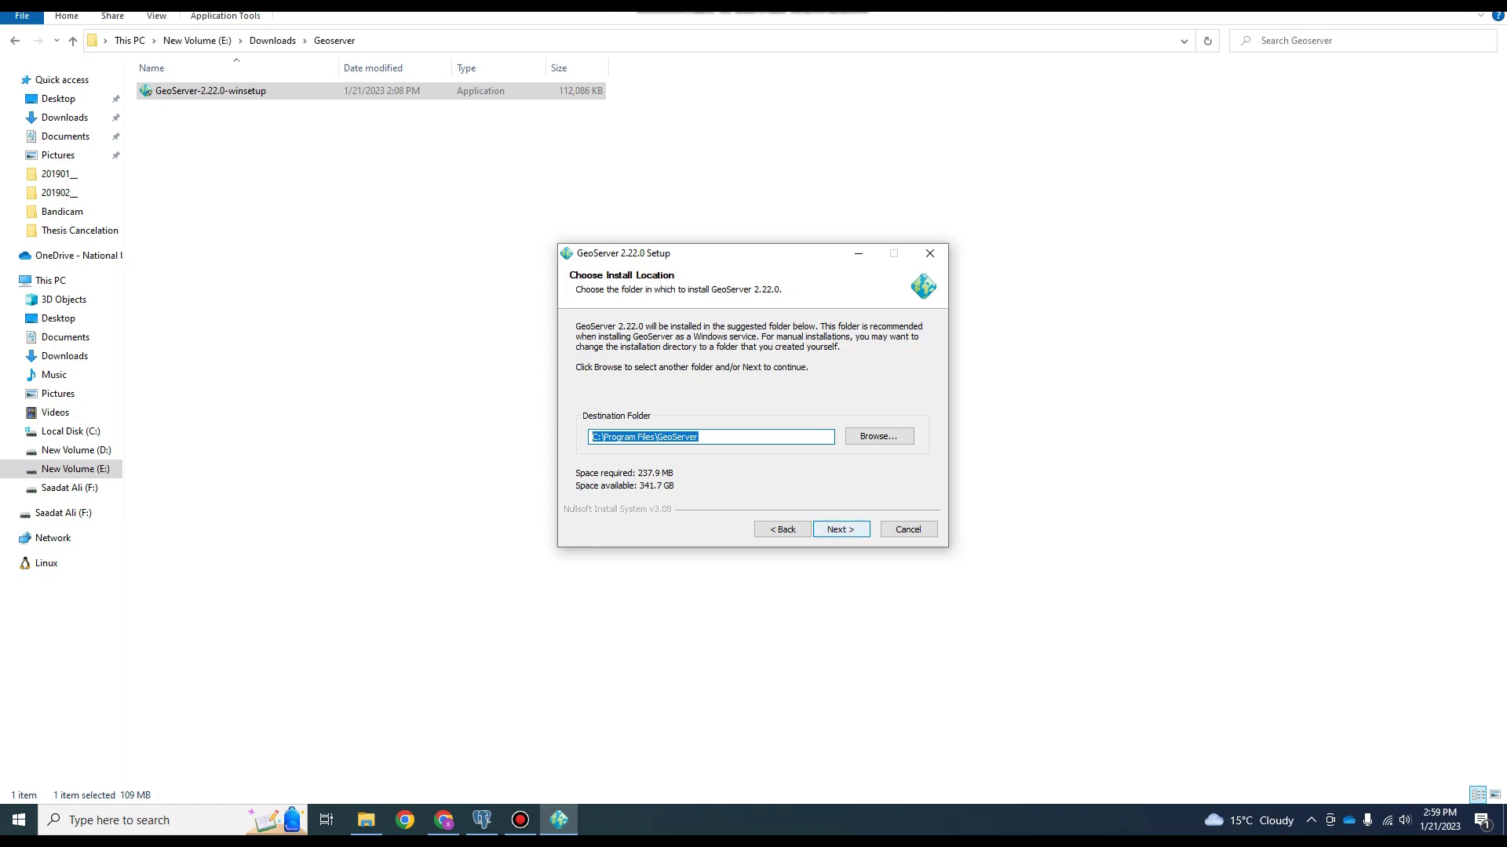
key("Return")
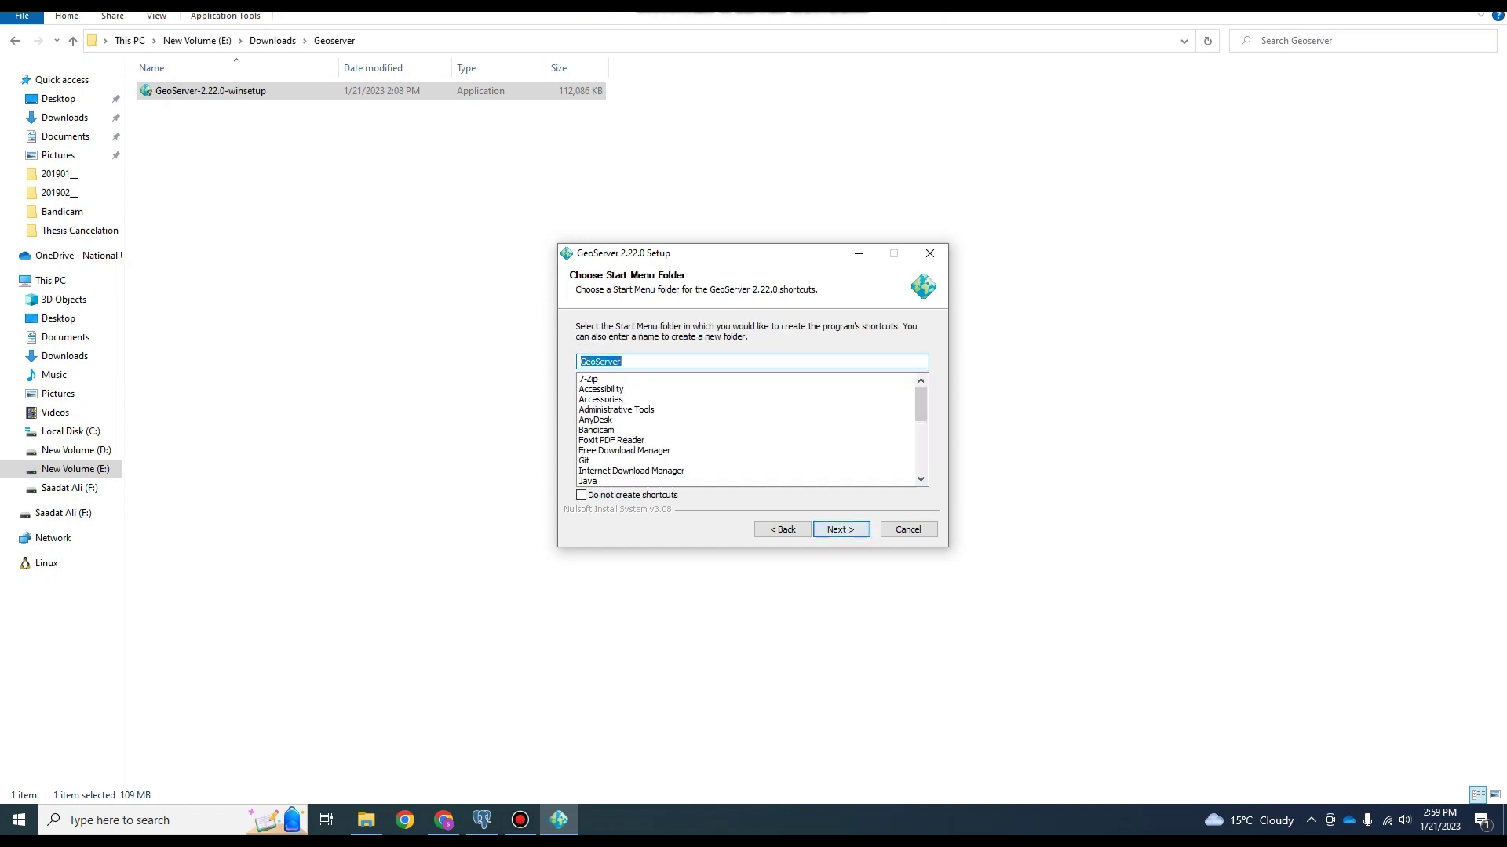
key("Return")
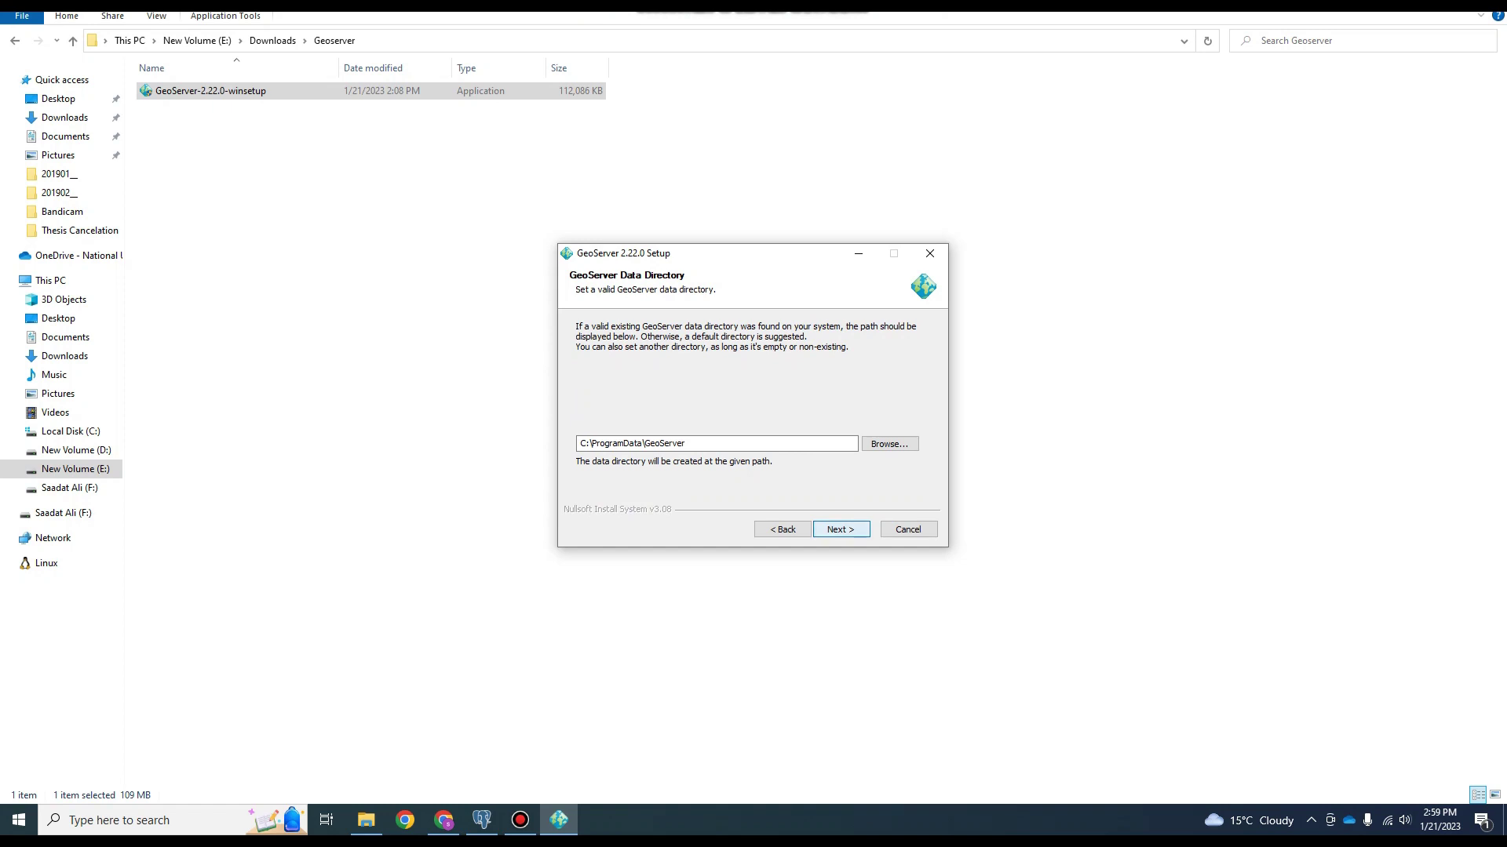
key("Return")
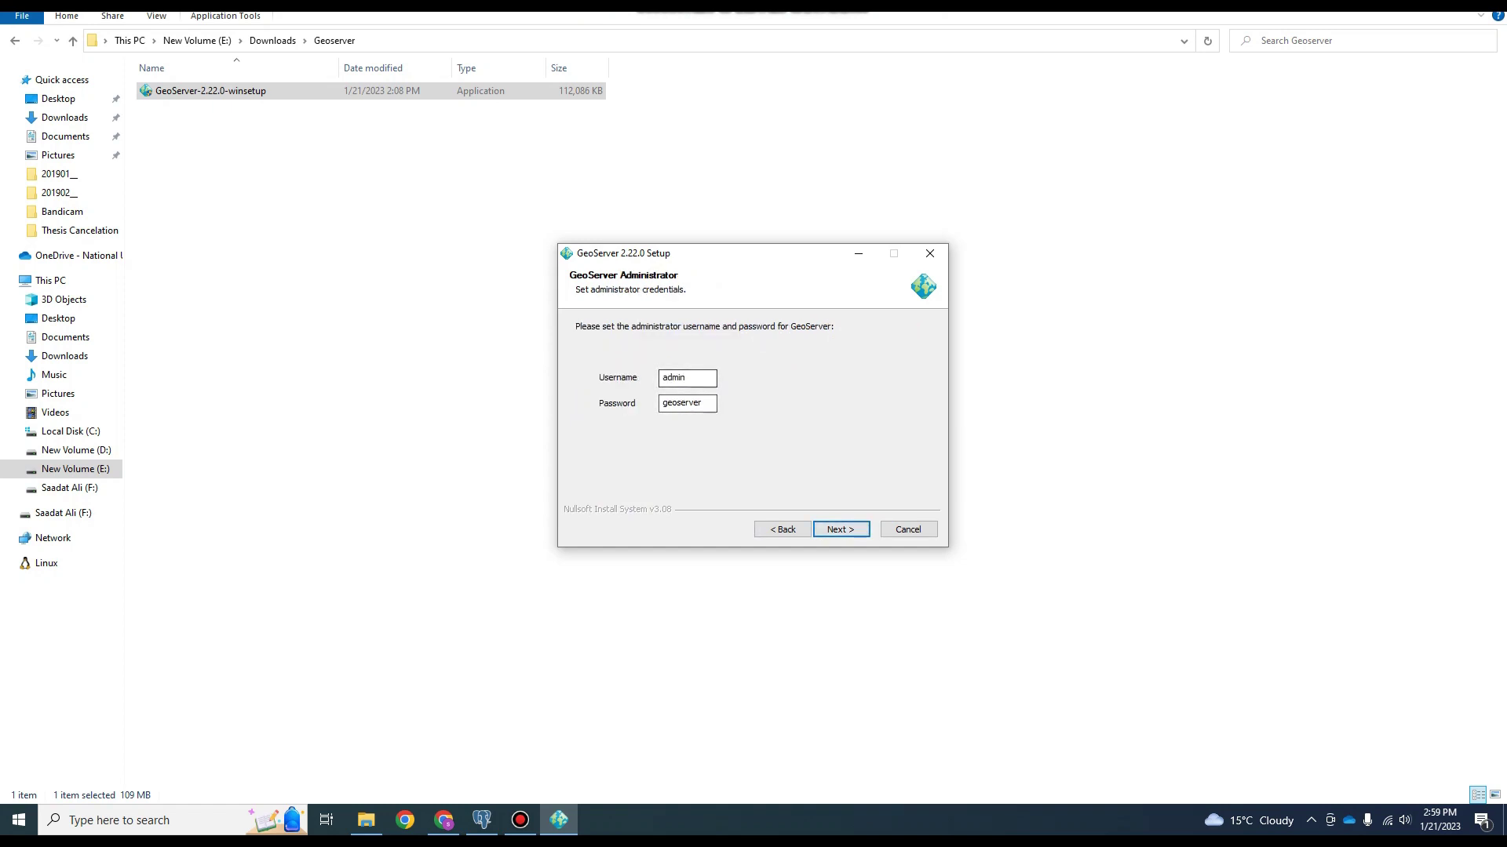
left_click(688, 403)
key("Return")
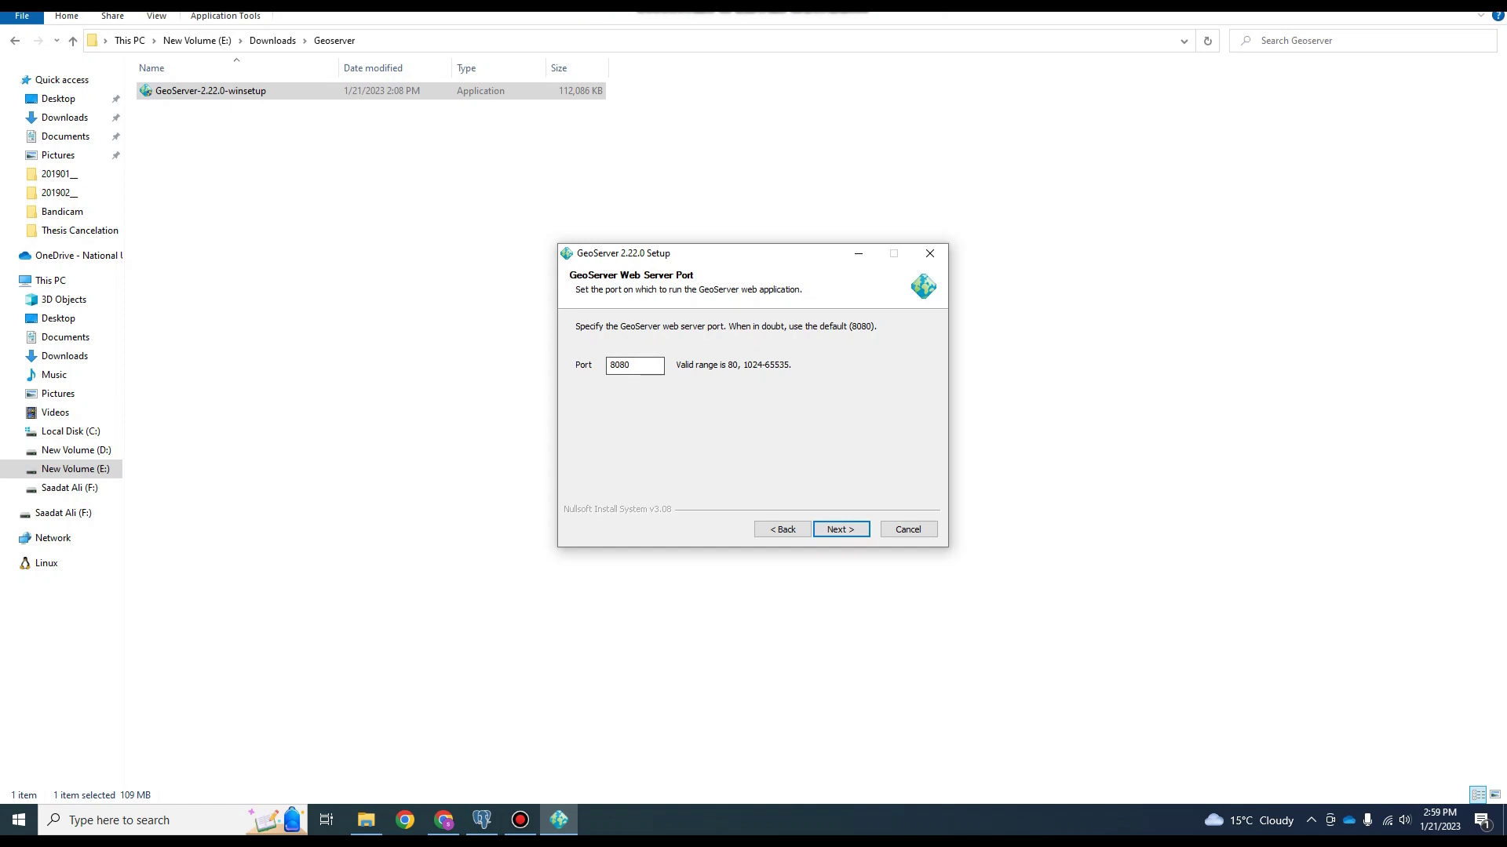
Change the web server port from 8080 to 8081, choose manual startup, install, and finish
left_click_drag(633, 366, 625, 365)
key("Return")
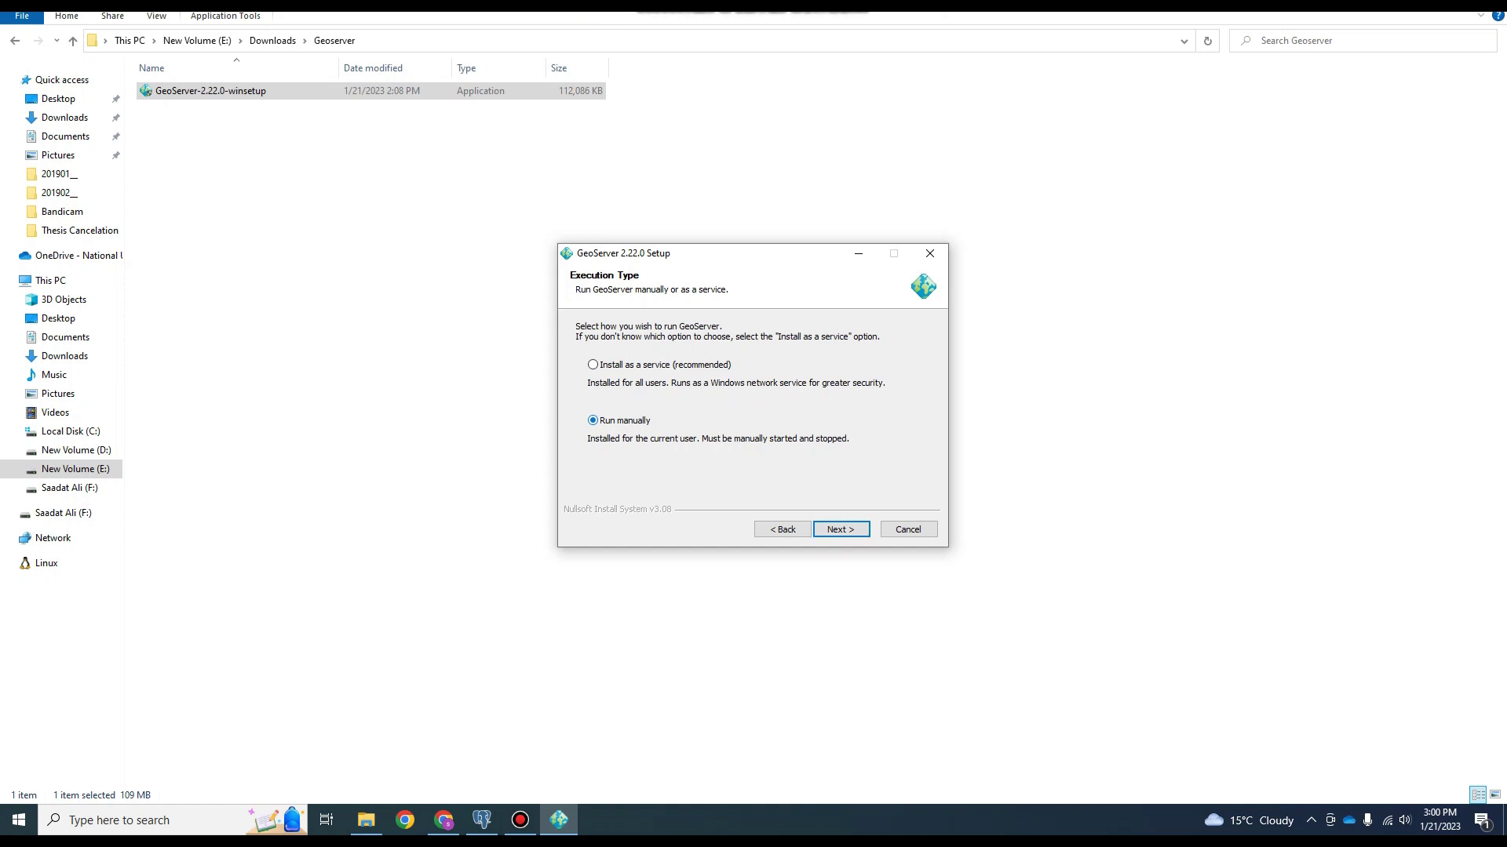
key("Return")
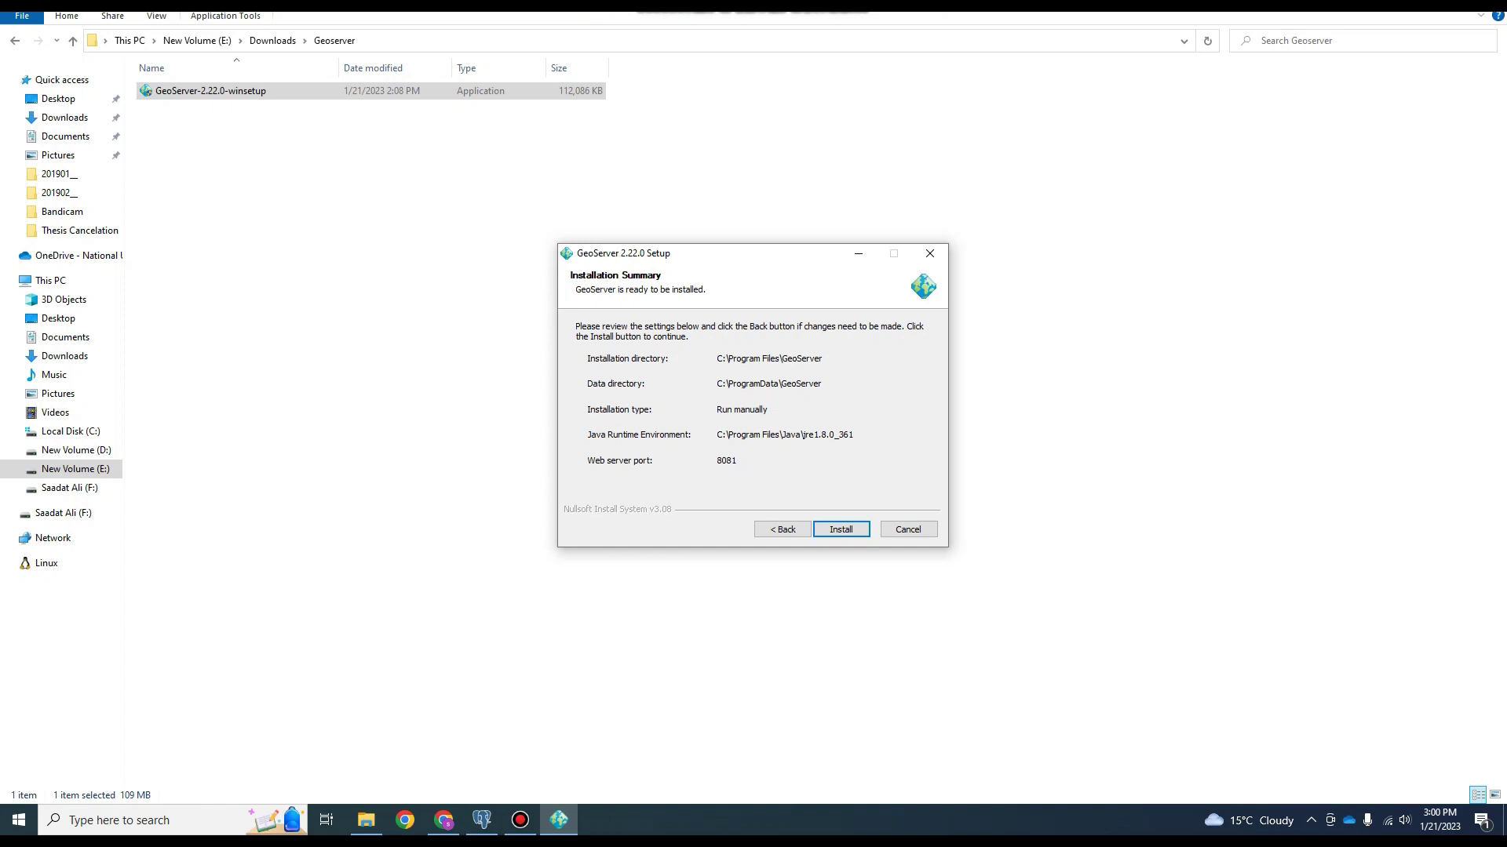
left_click(840, 529)
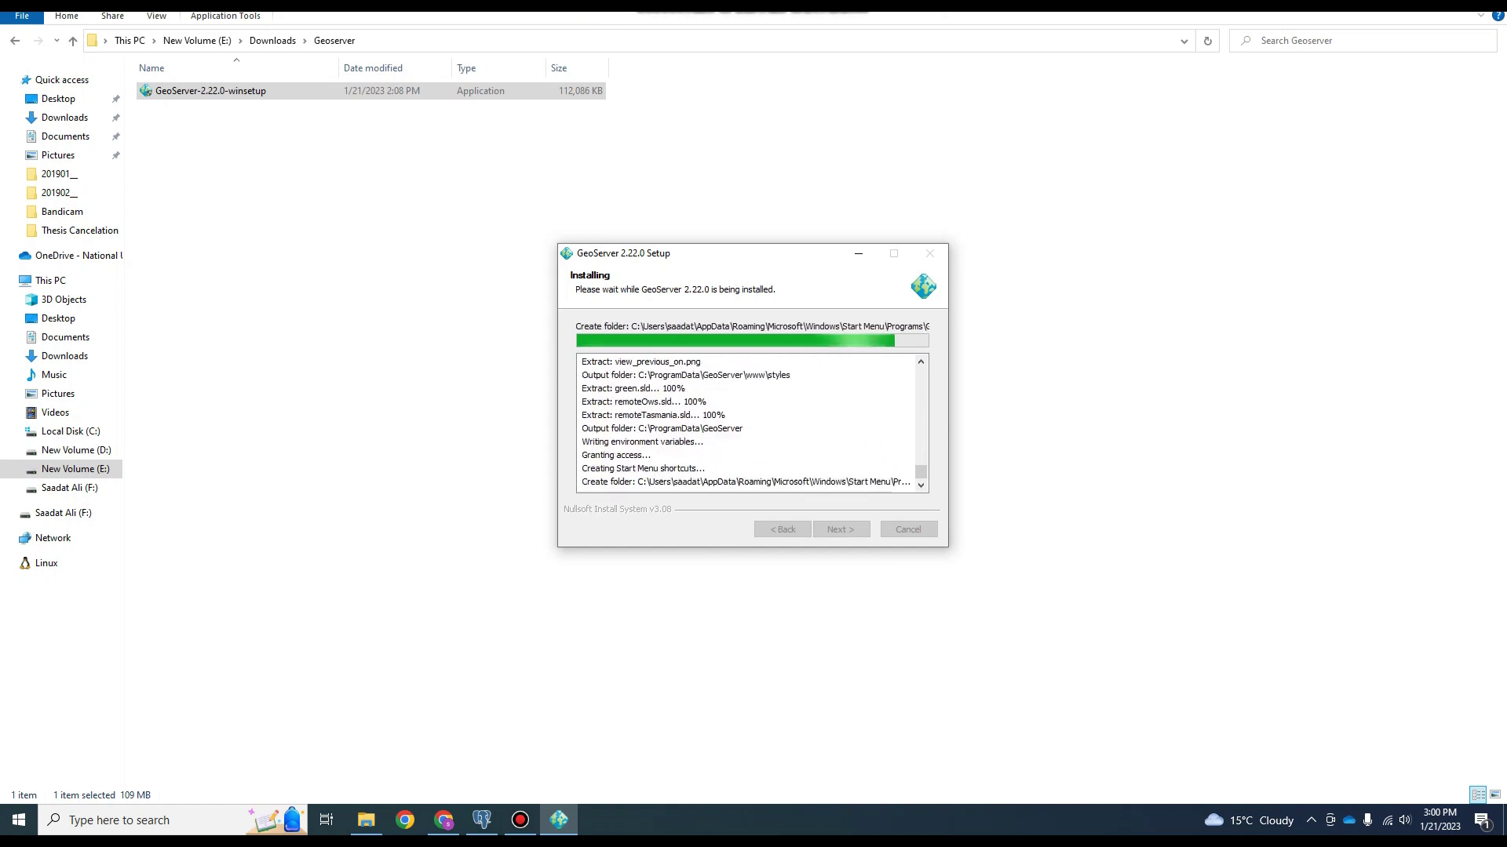
key("Return")
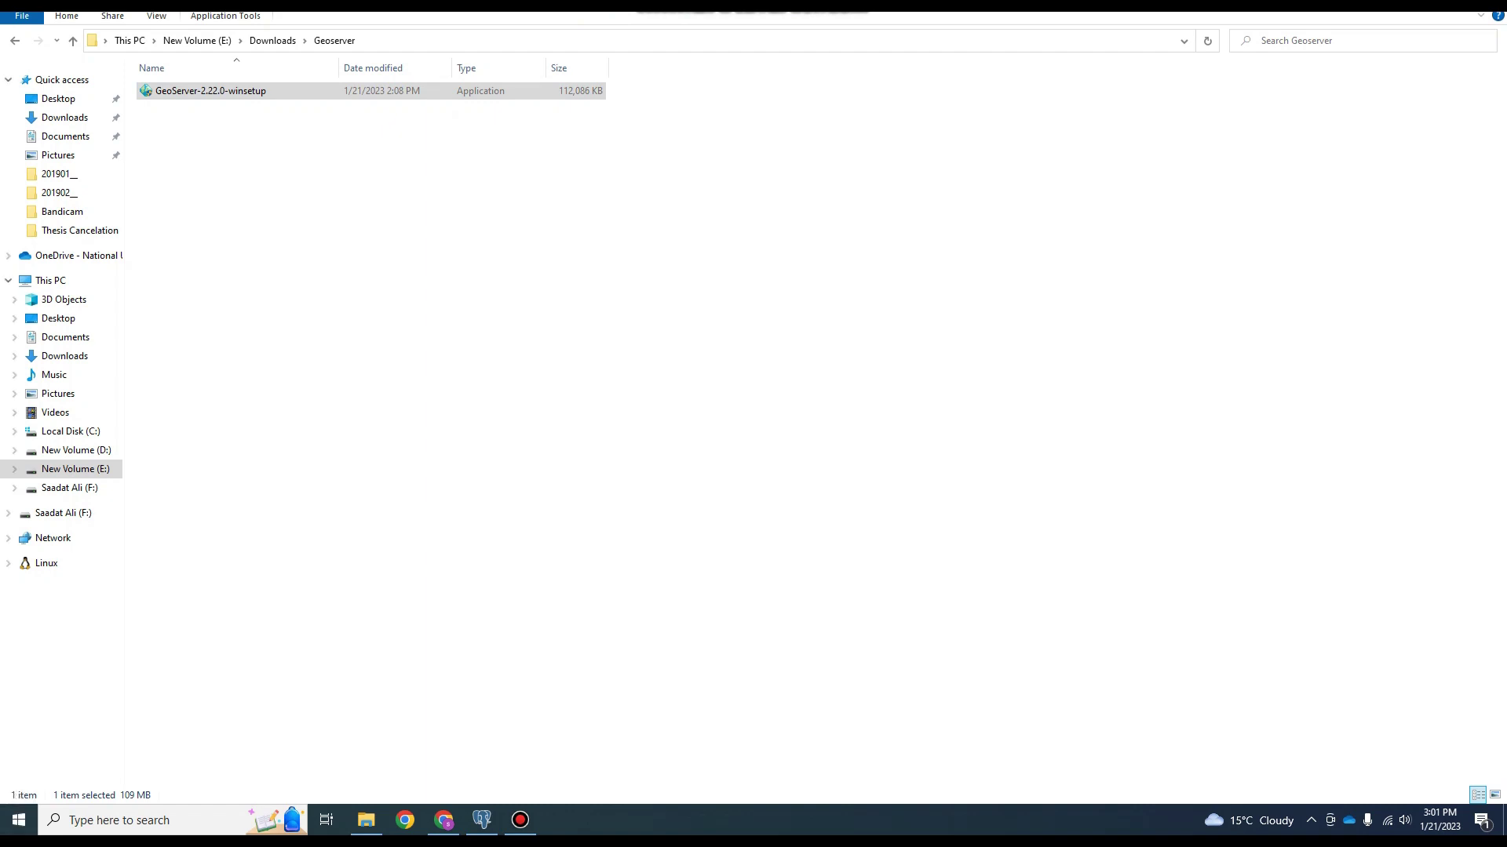
Launch Start GeoServer from the Start menu search and allow Java through the Windows firewall
key("super")
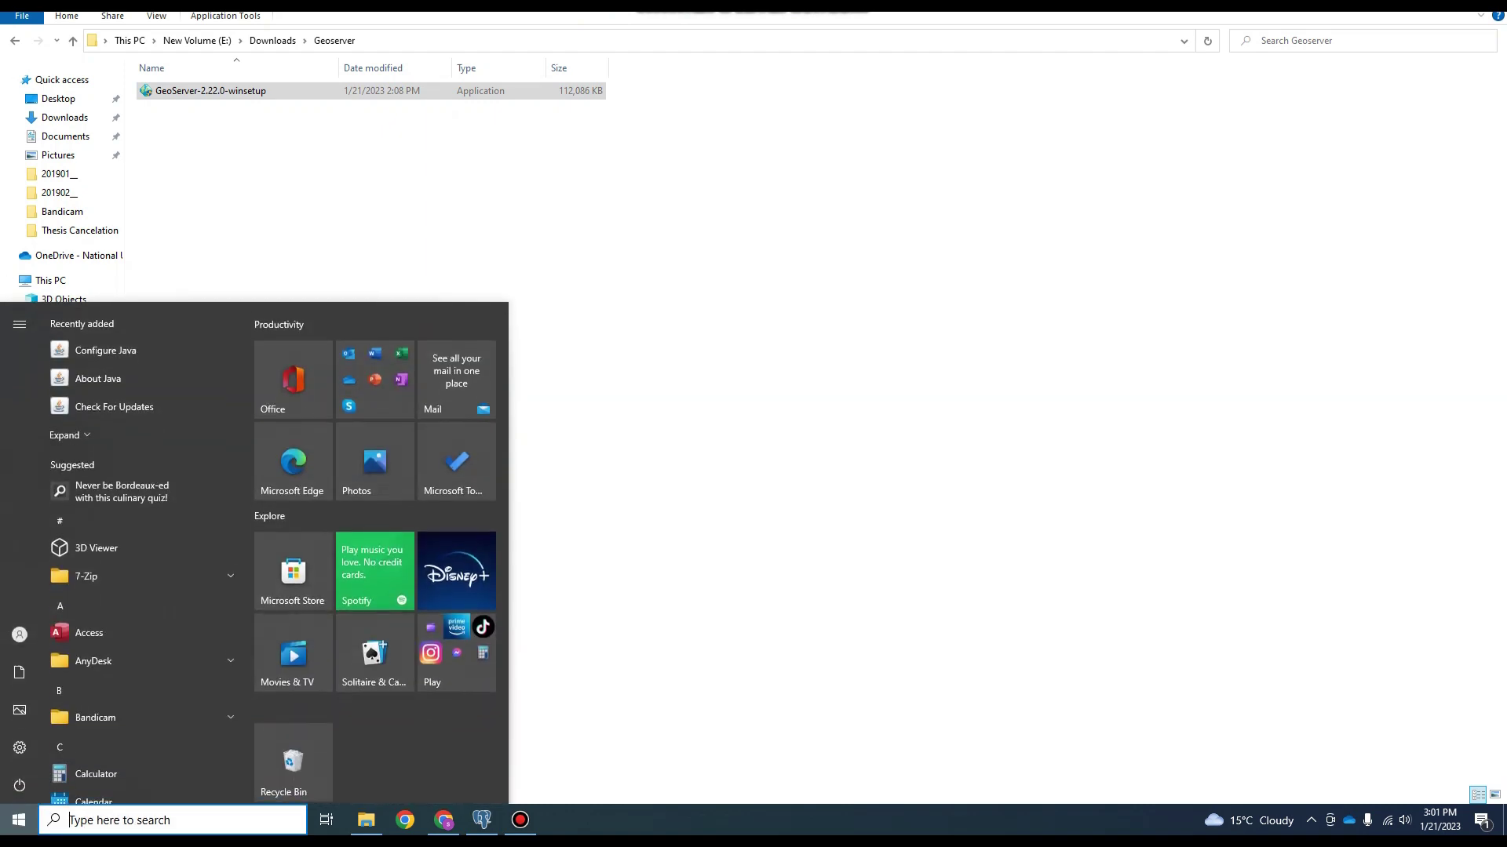
type("start")
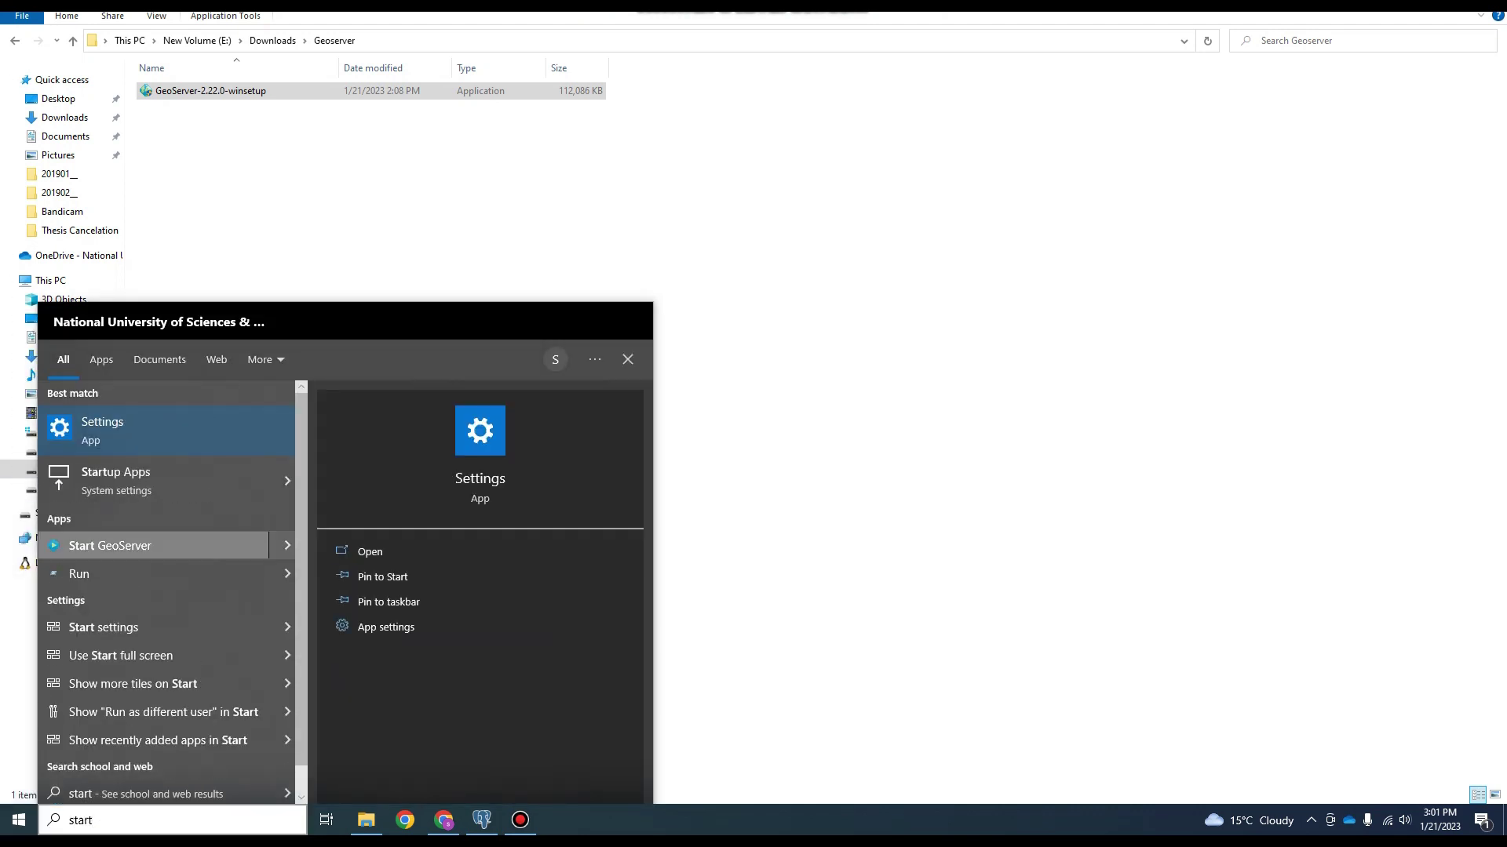
left_click(110, 545)
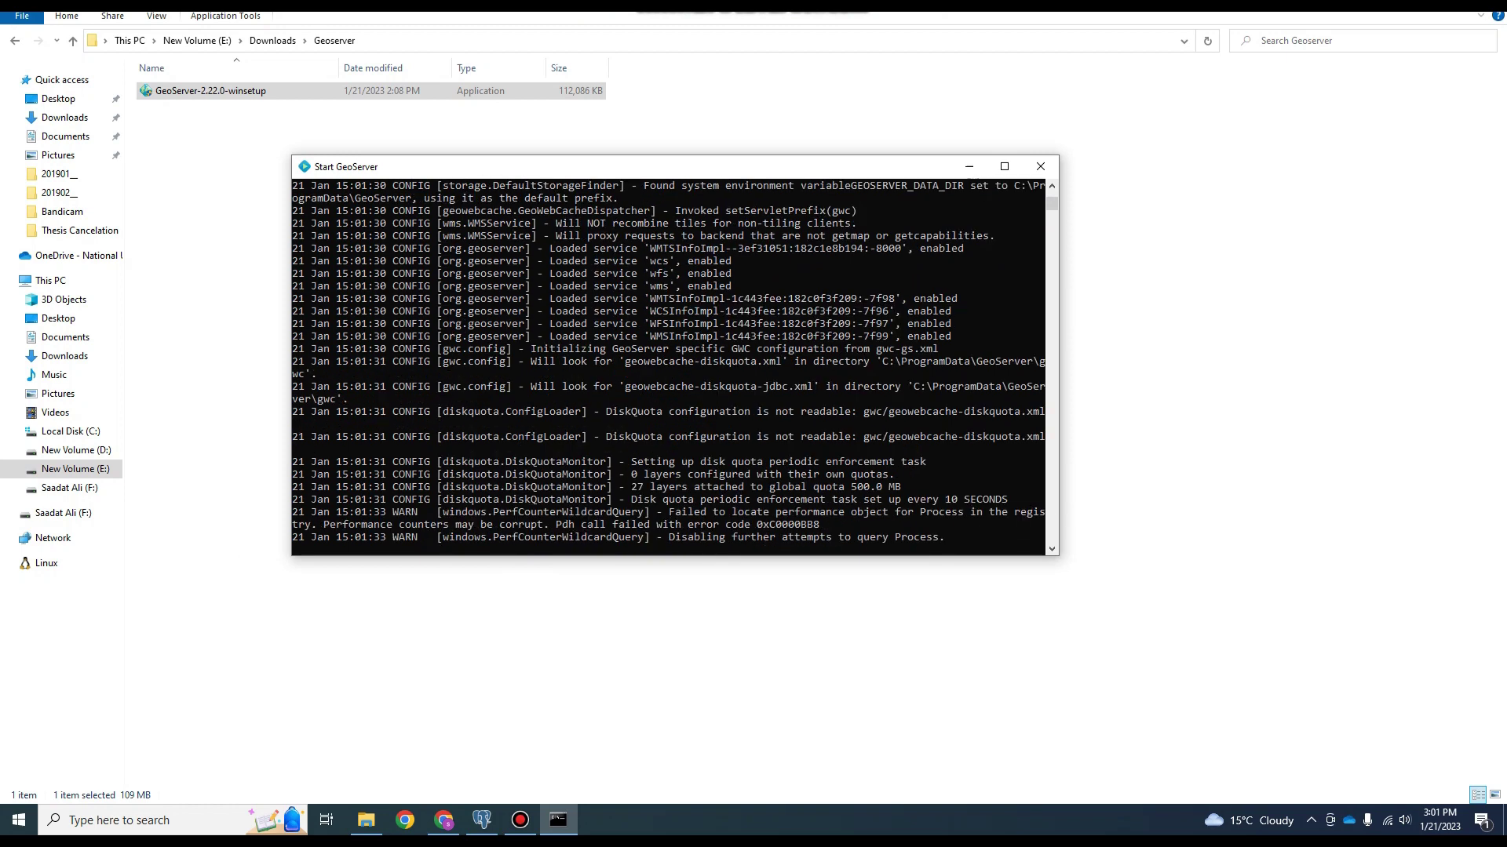
key("super")
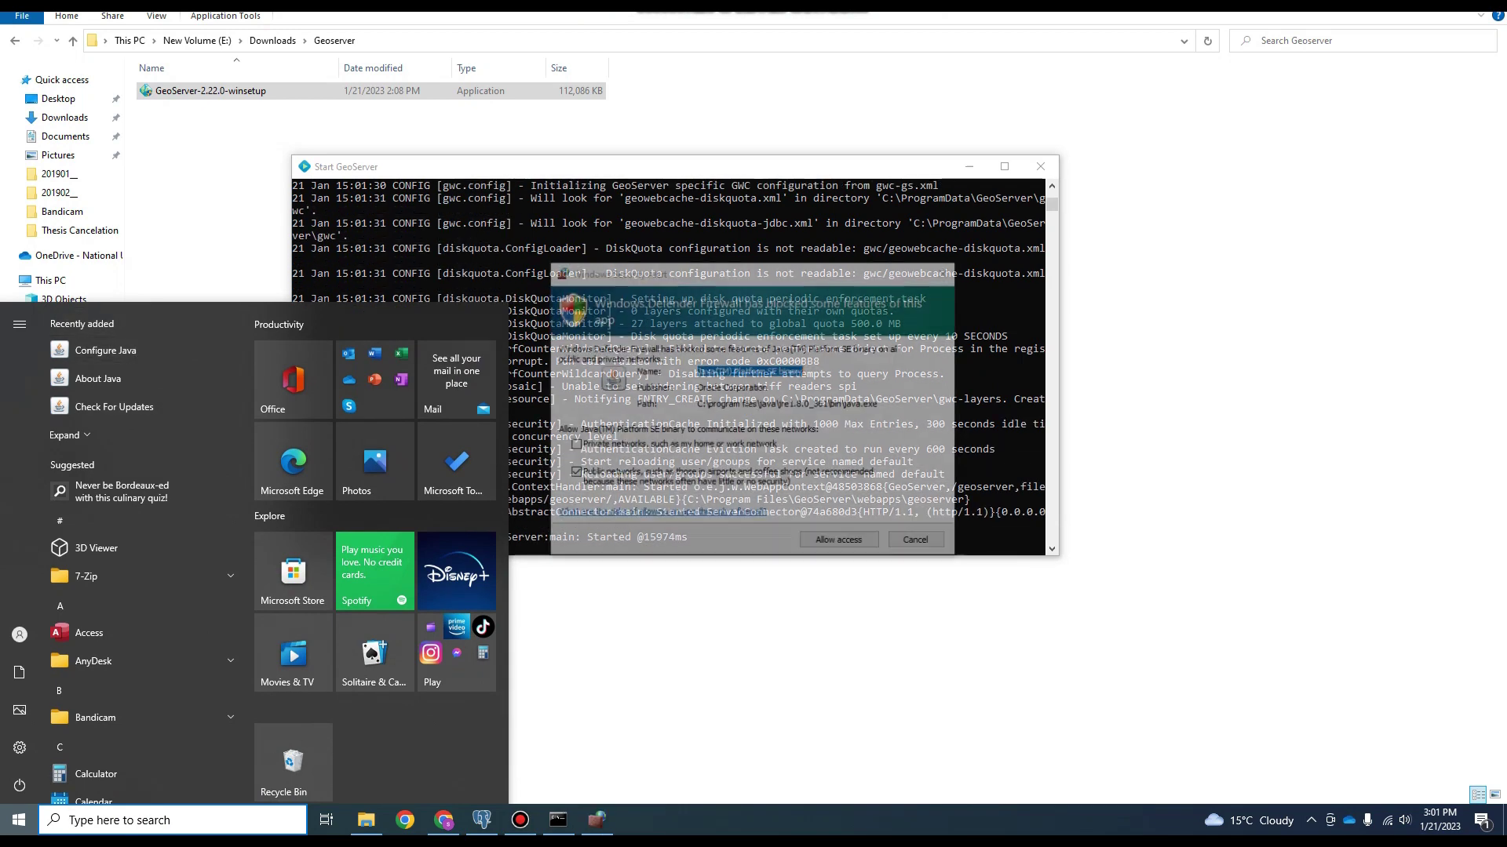
key("Escape")
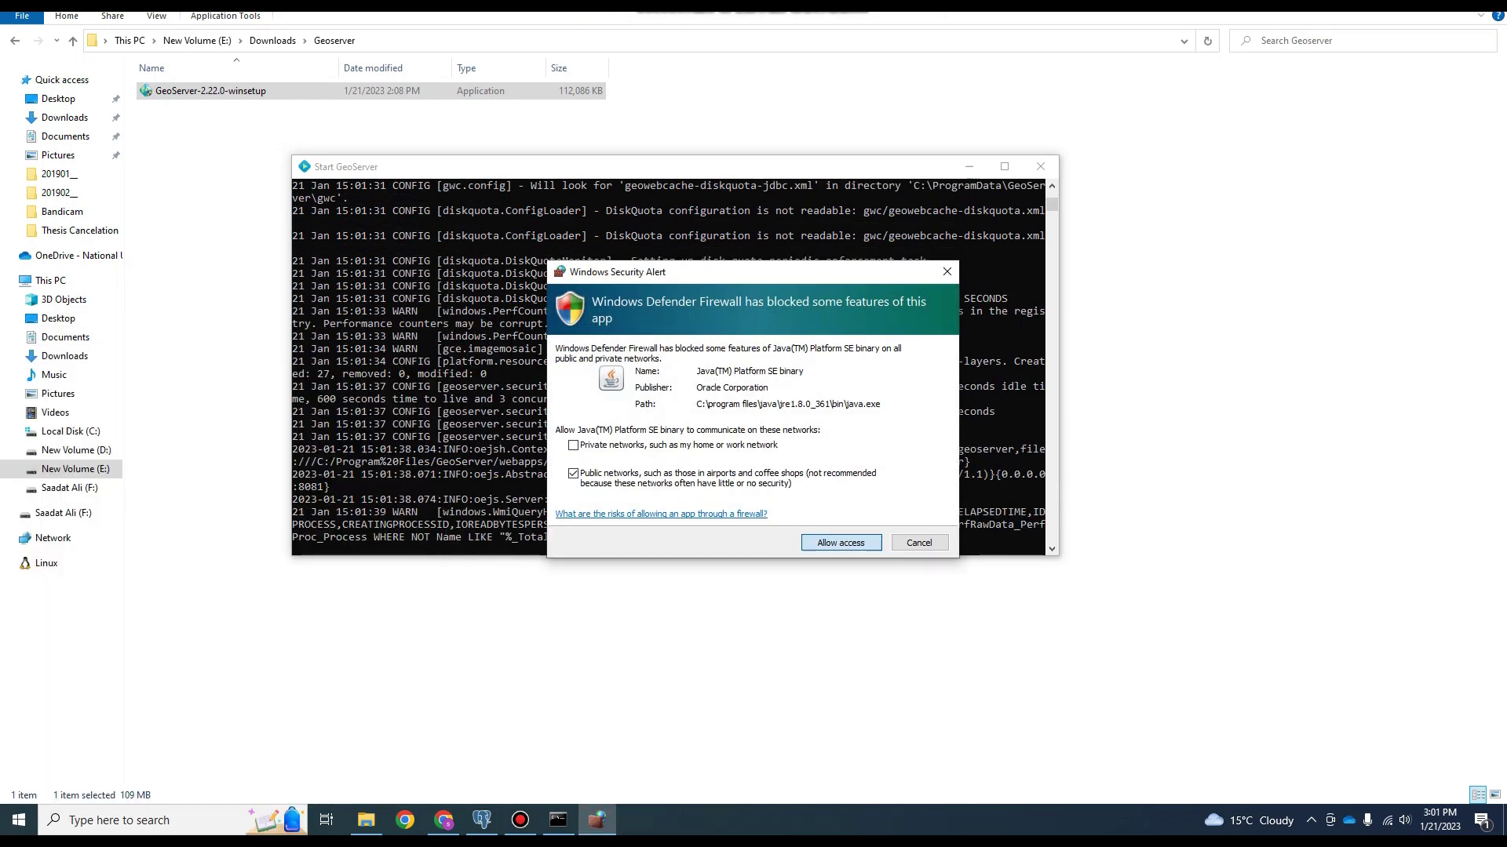
key("Return")
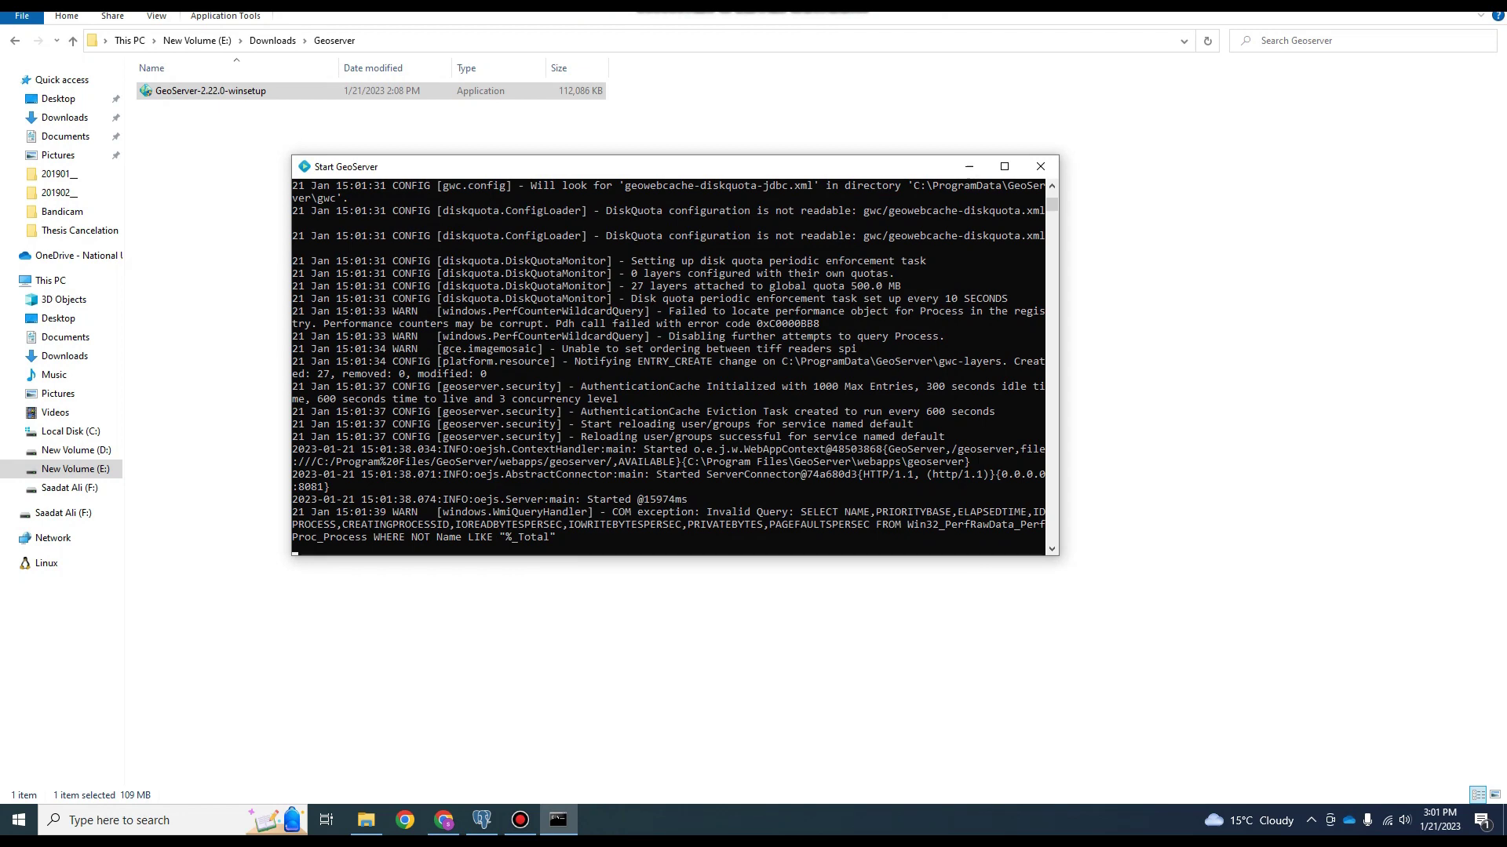
scroll(668, 360, "down", 3)
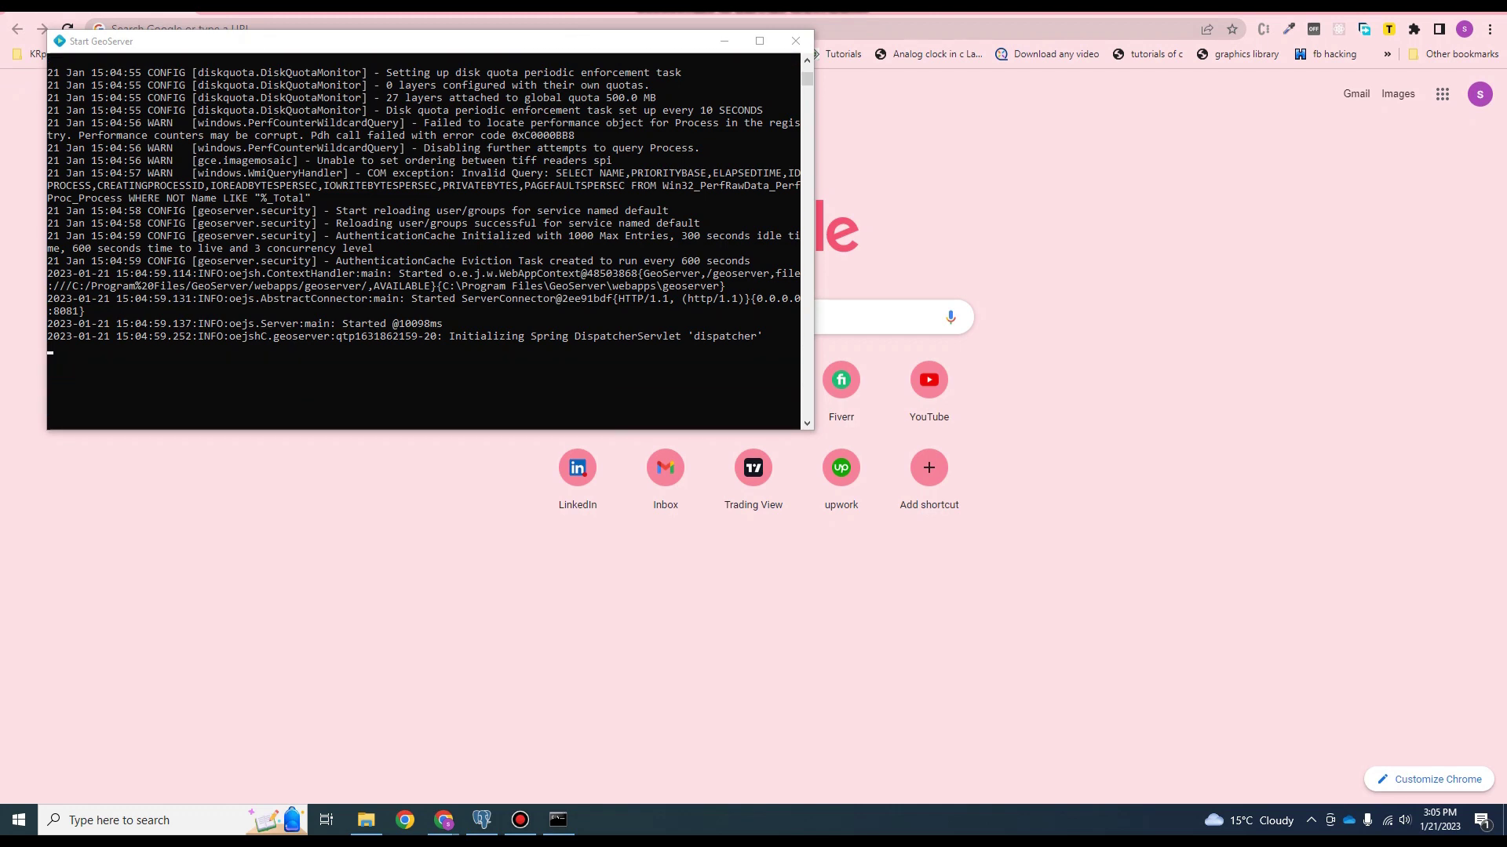
Back in Chrome, load localhost:8081/geoserver from the address bar
key("alt+Tab")
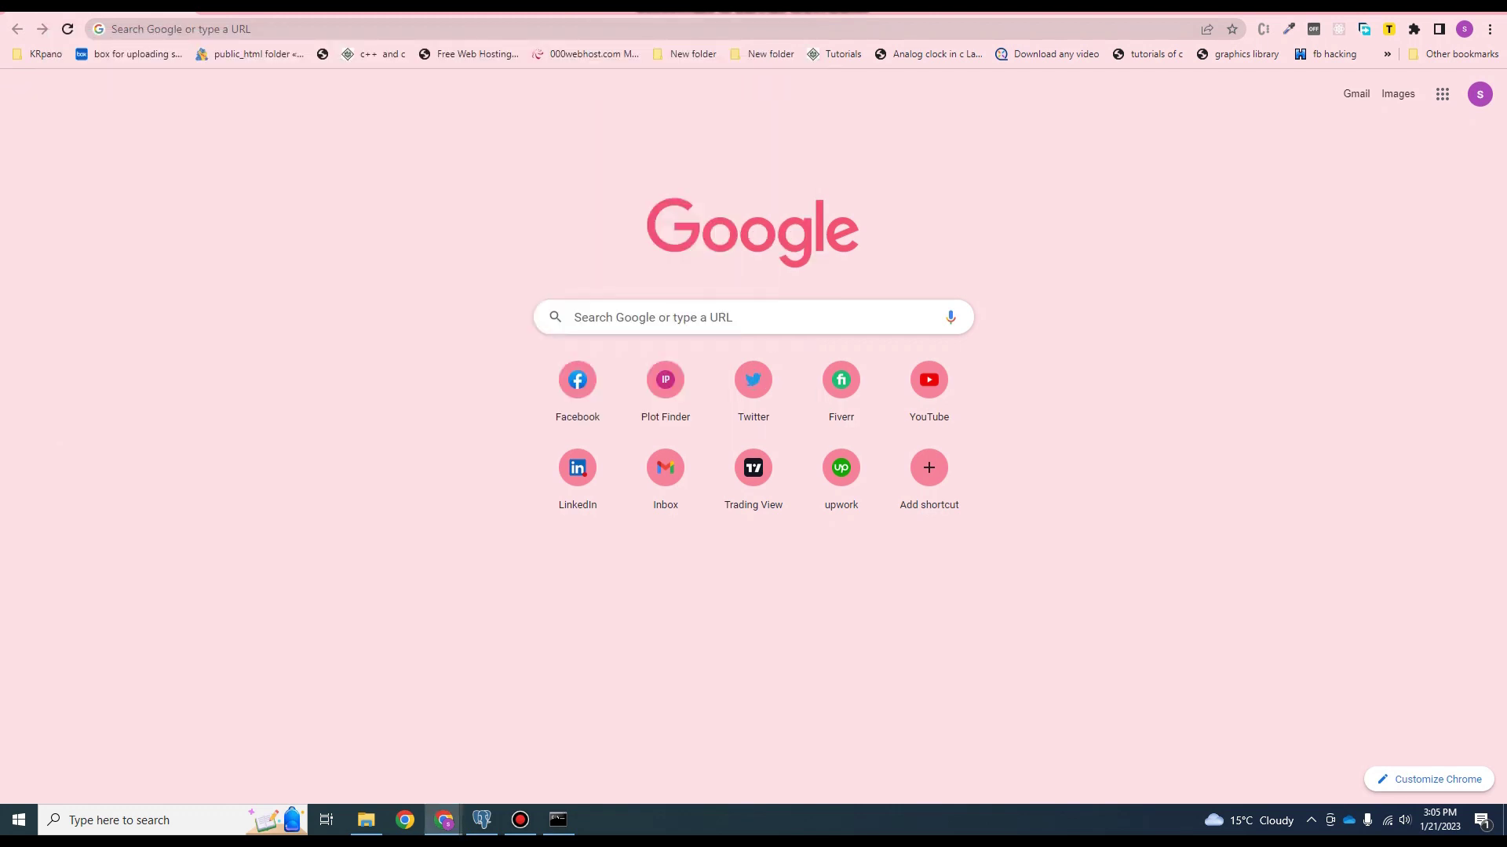
key("ctrl+l")
type("local")
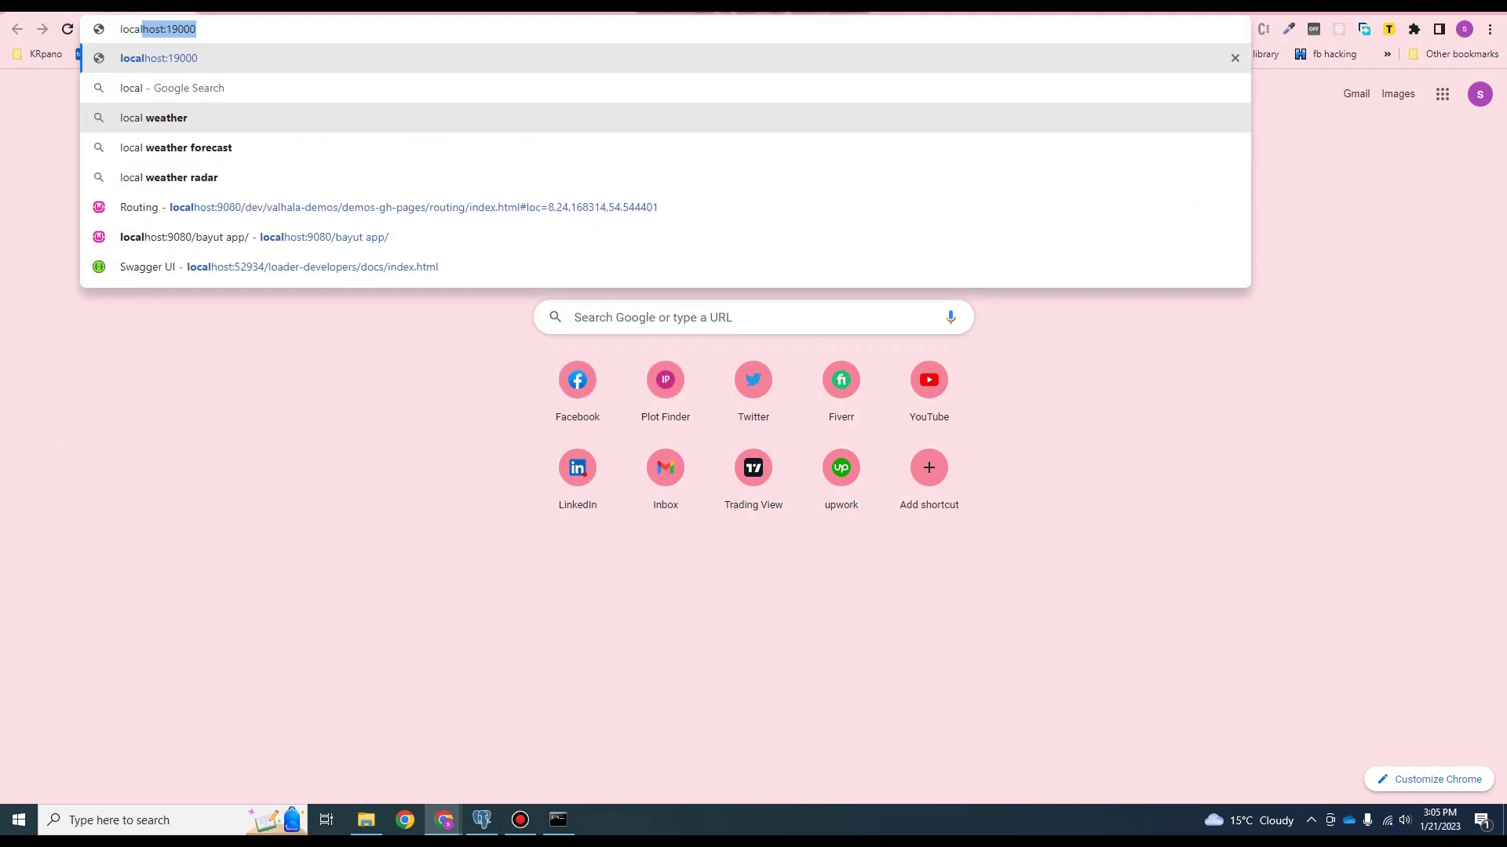
type("host:8081")
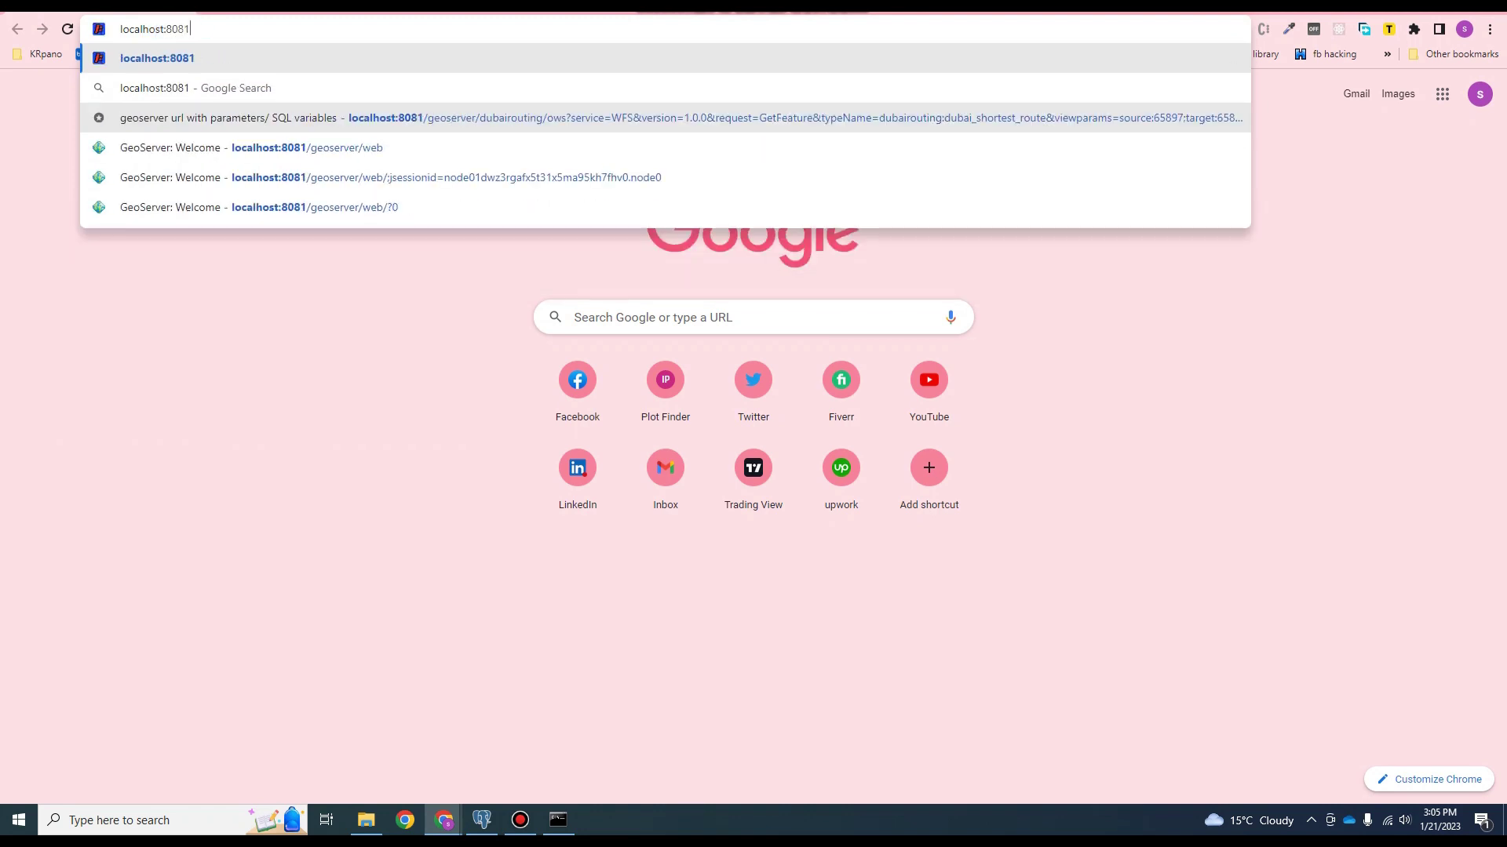
type("/ge")
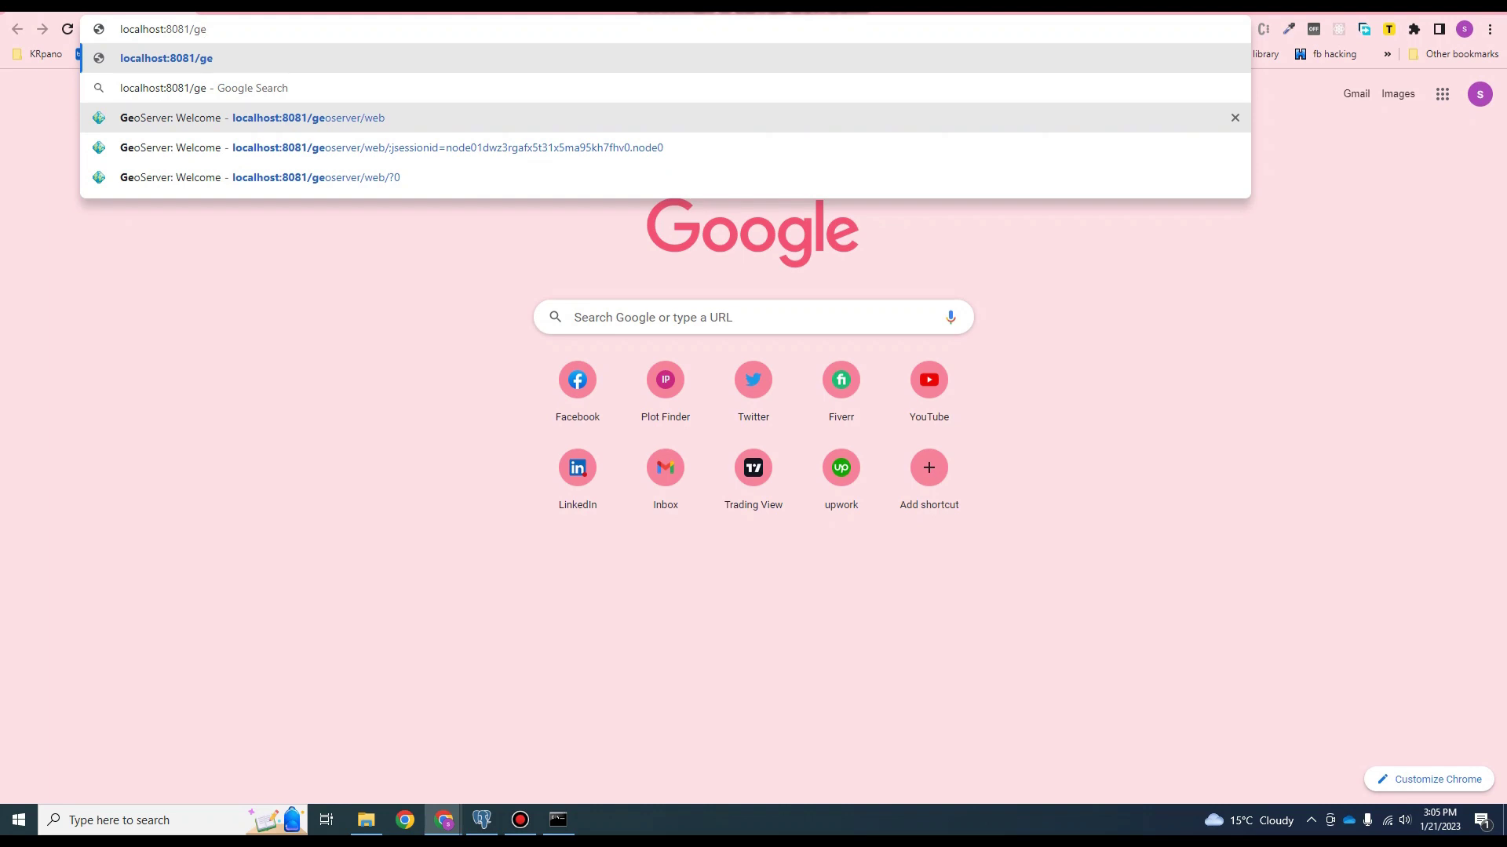
type("oserver")
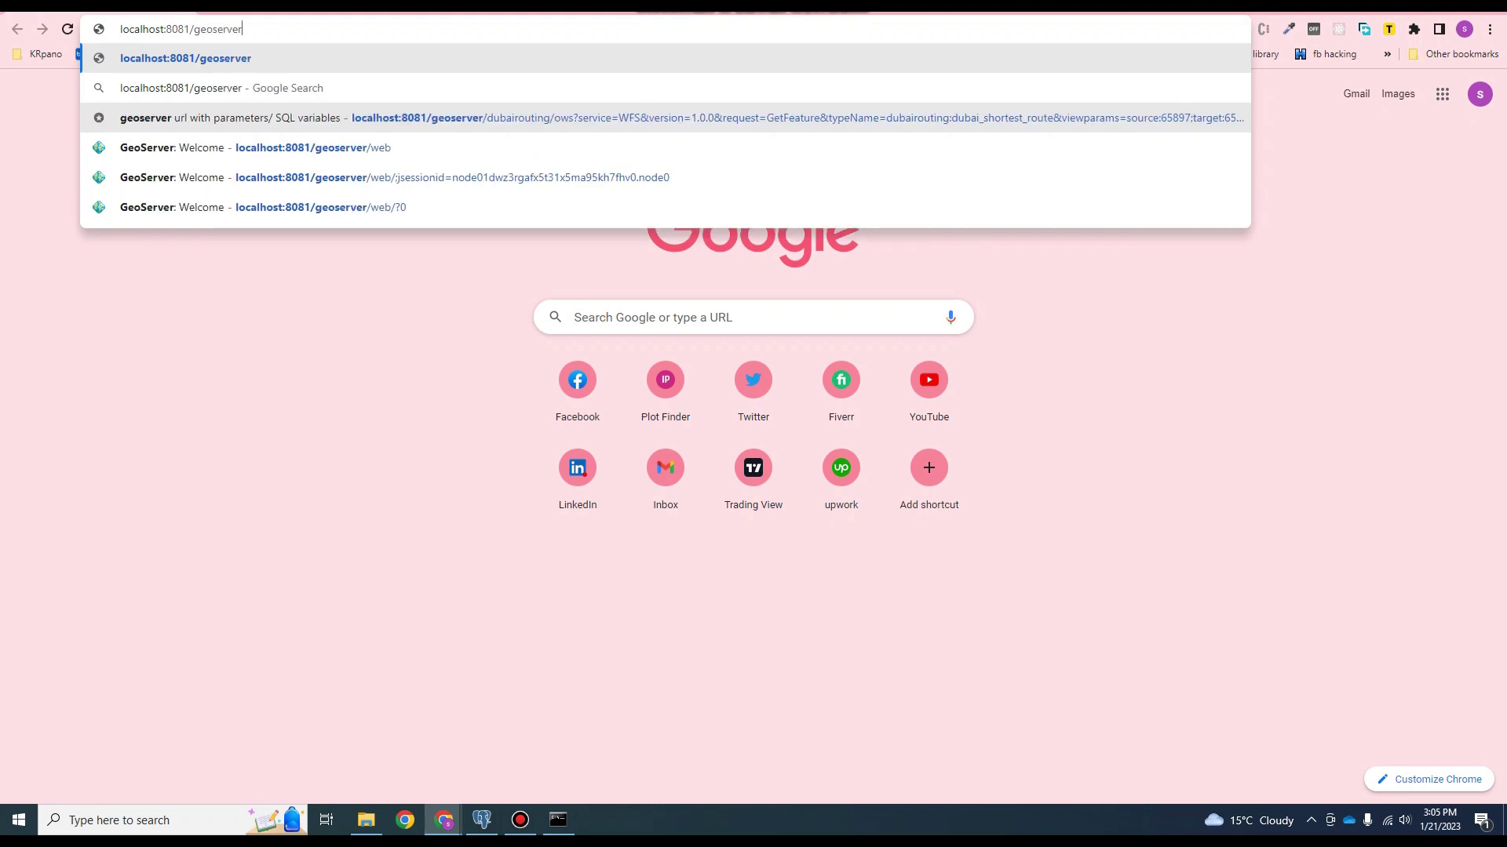
key("Return")
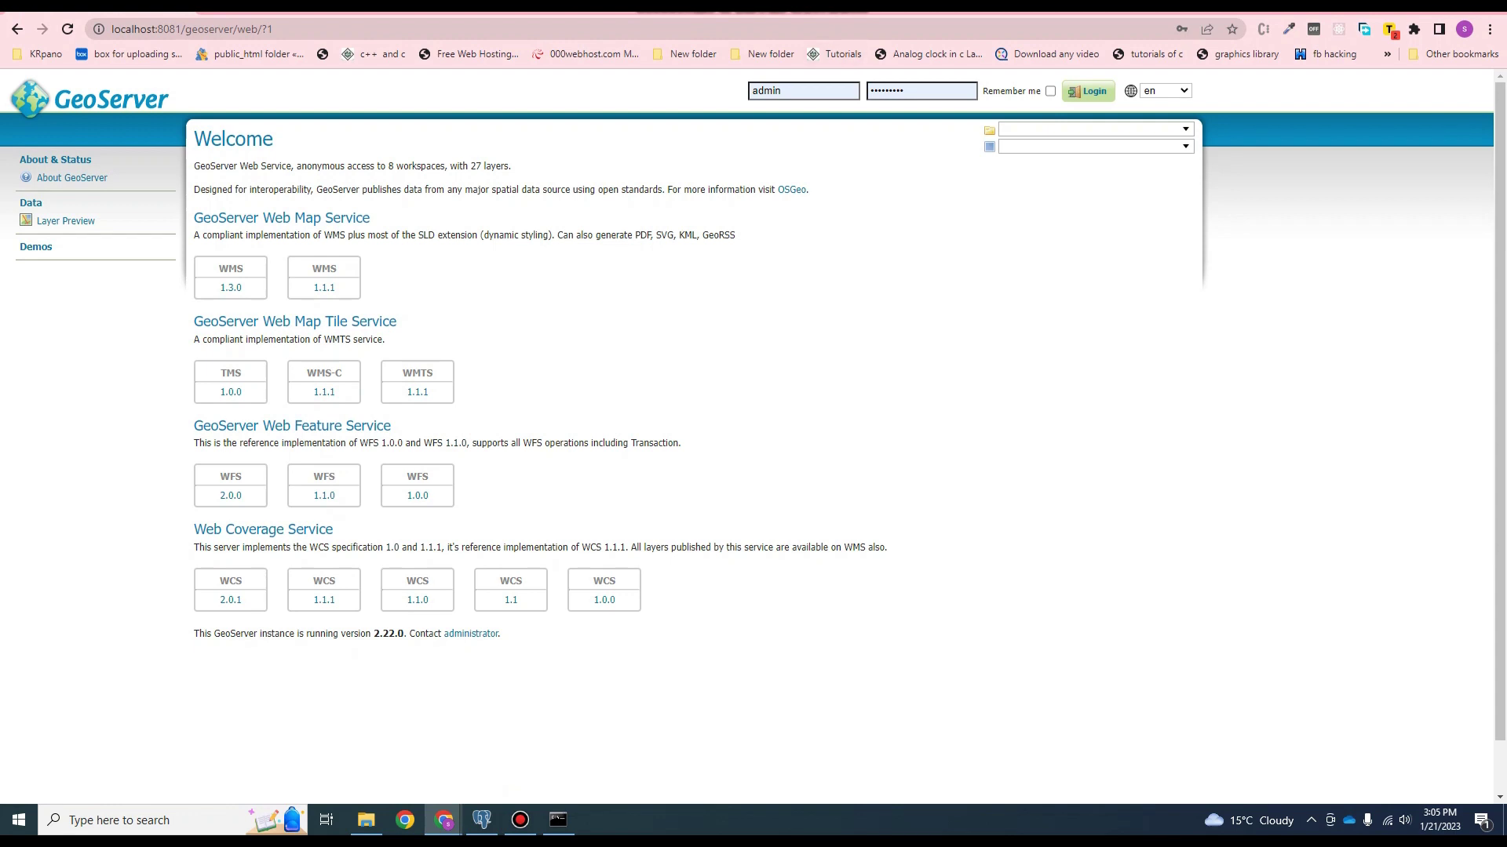
Log in as administrator with the saved credentials and open the Layer Preview list
left_click(785, 91)
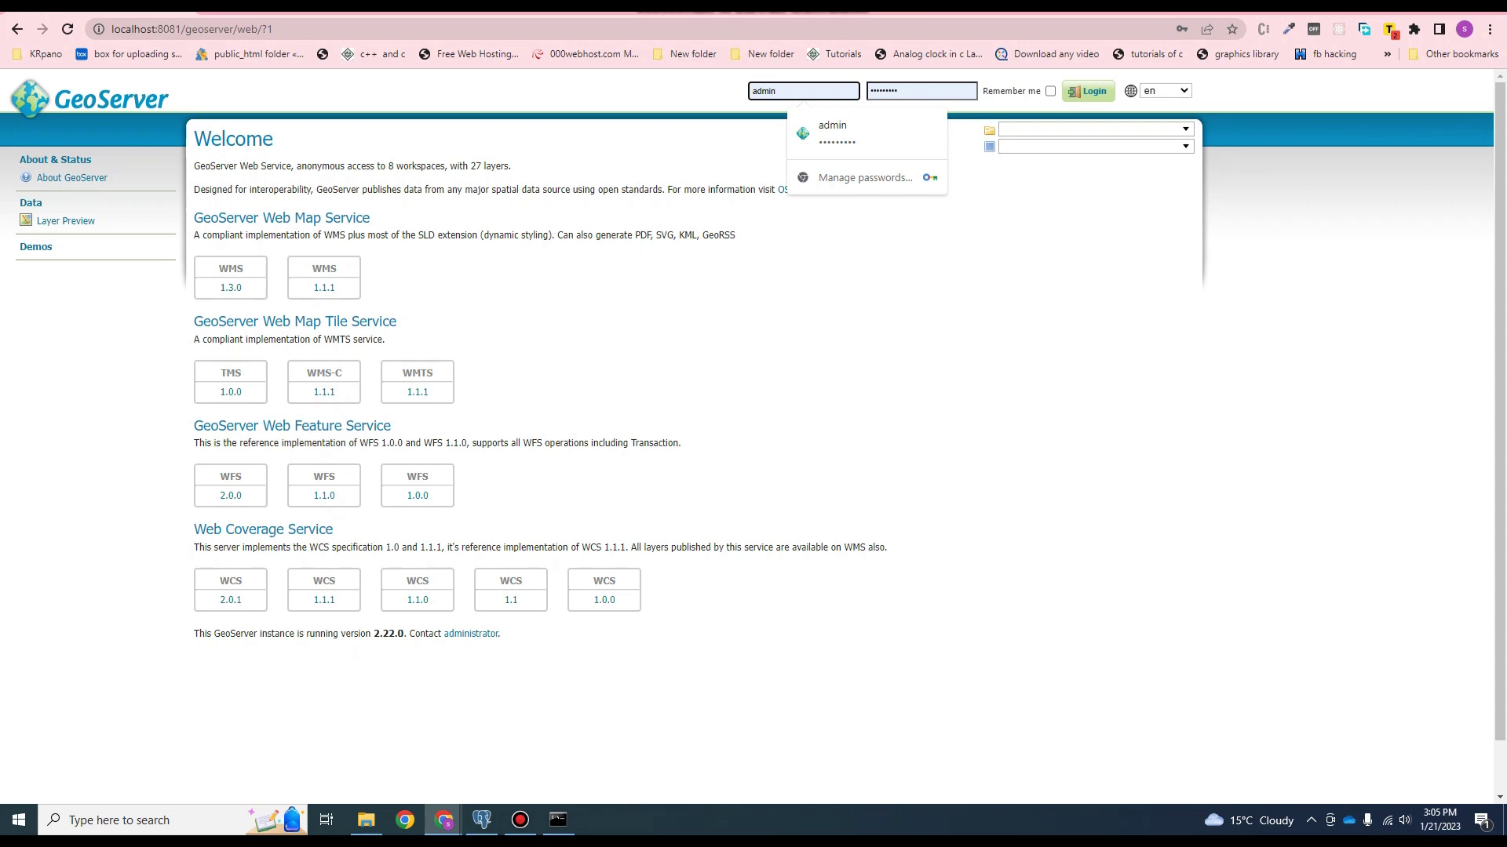
key("Tab")
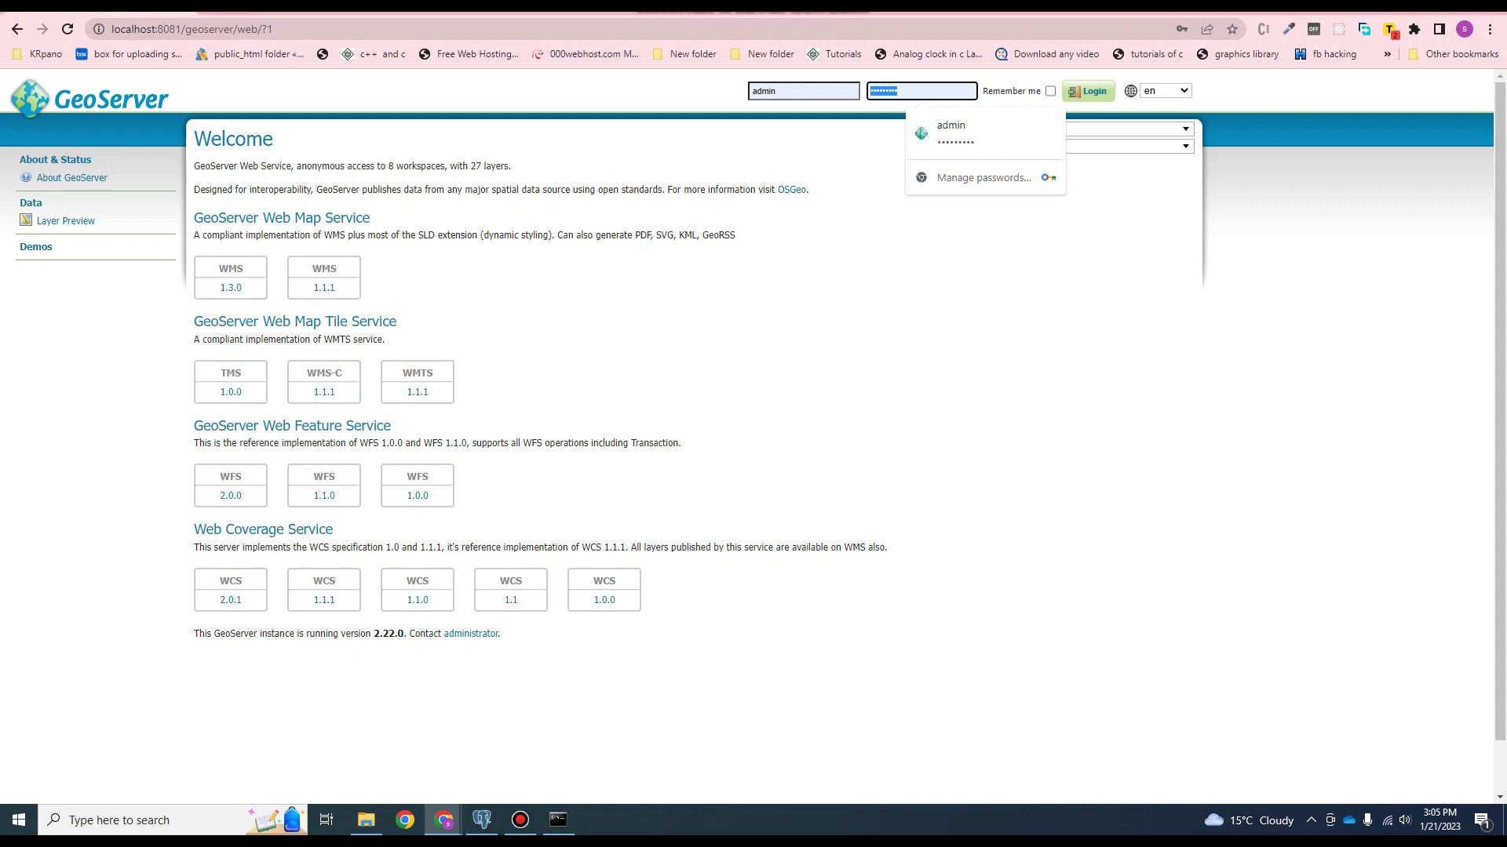
left_click(1089, 91)
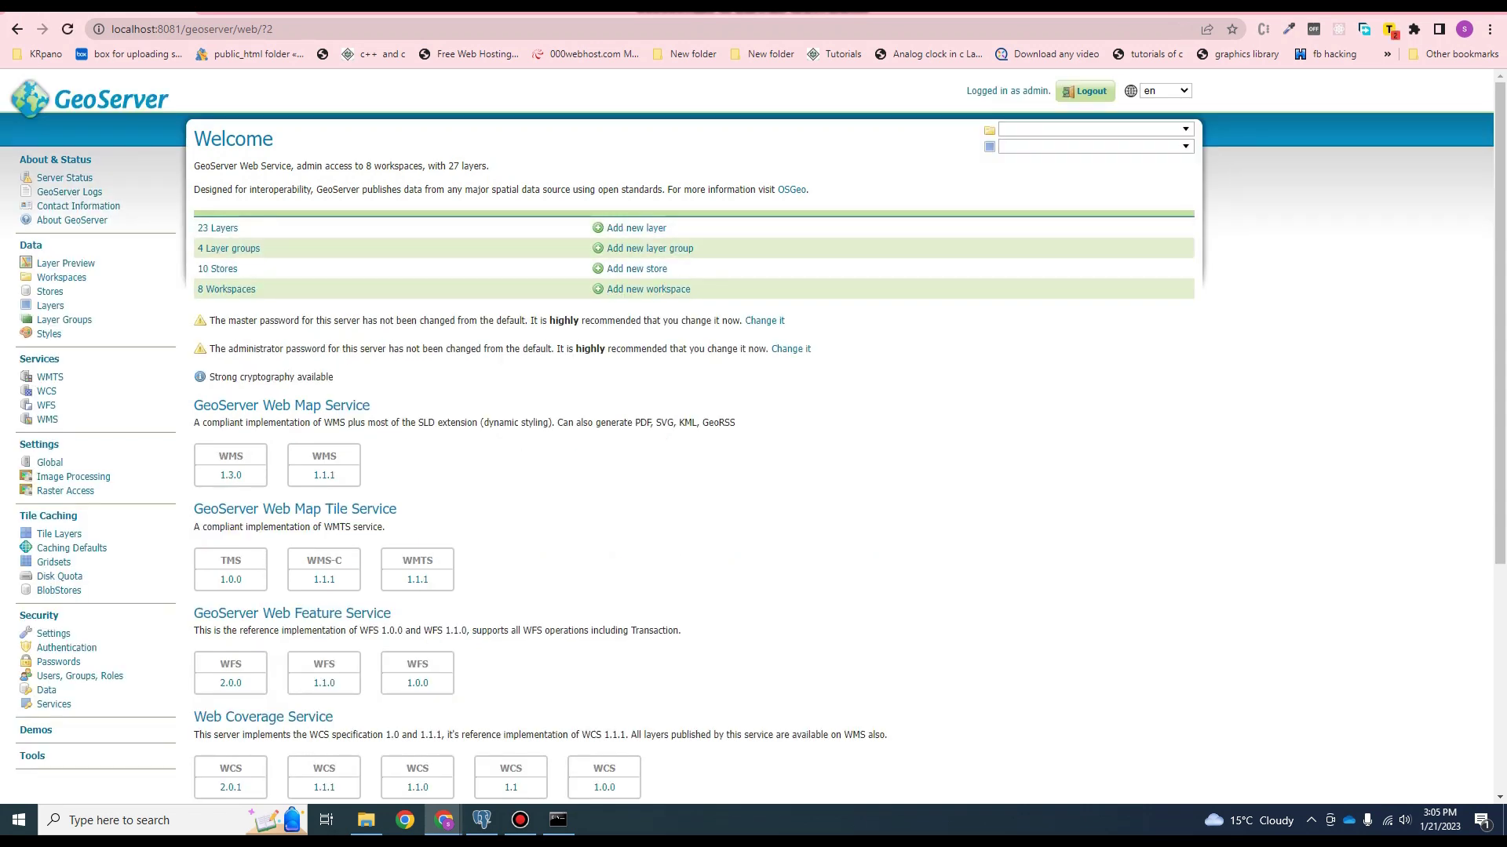
scroll(324, 466, "down", 5)
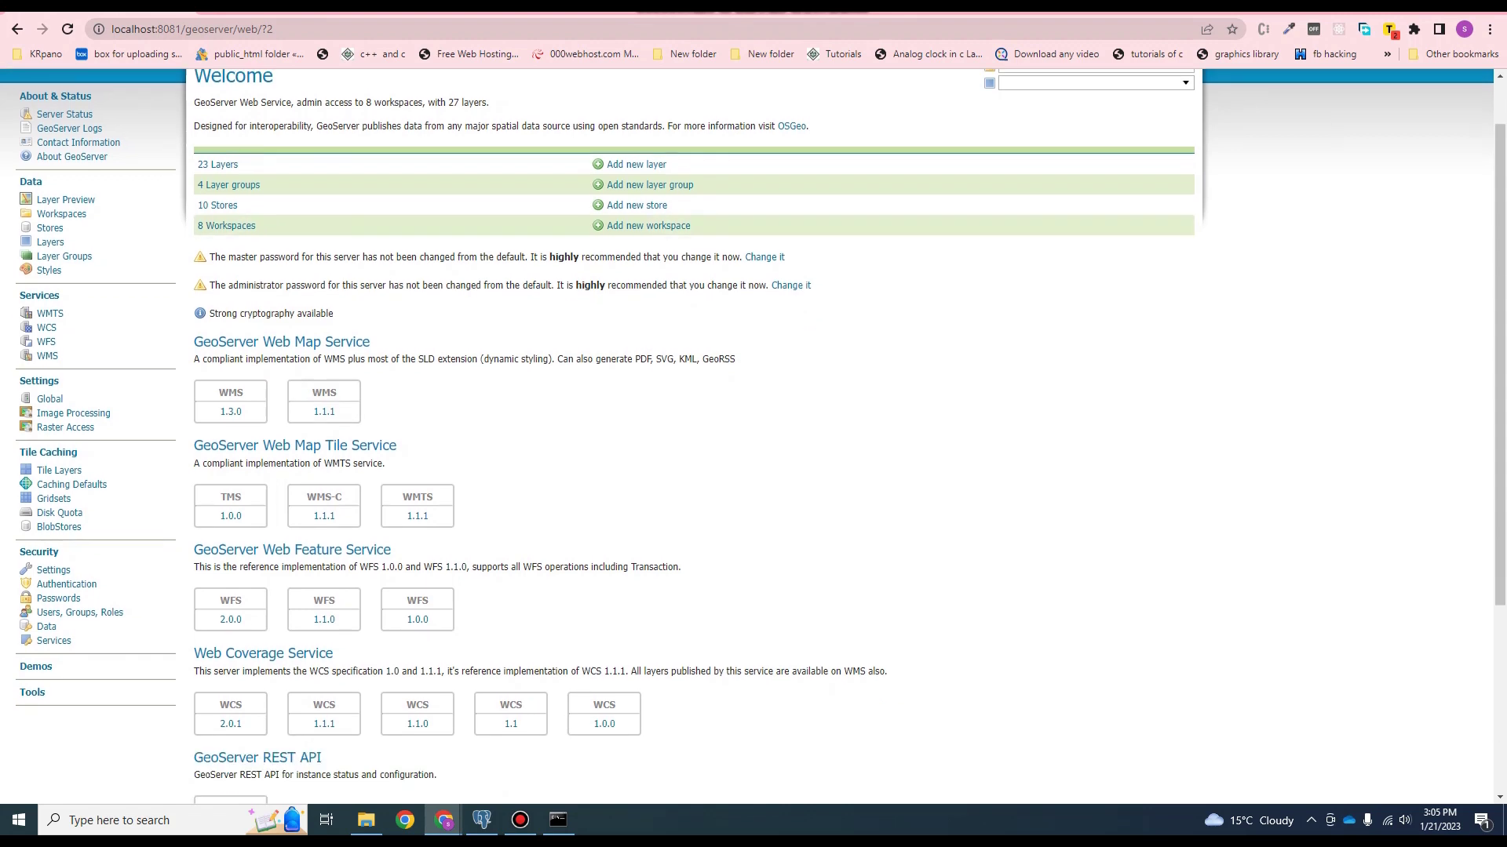
scroll(324, 466, "up", 4)
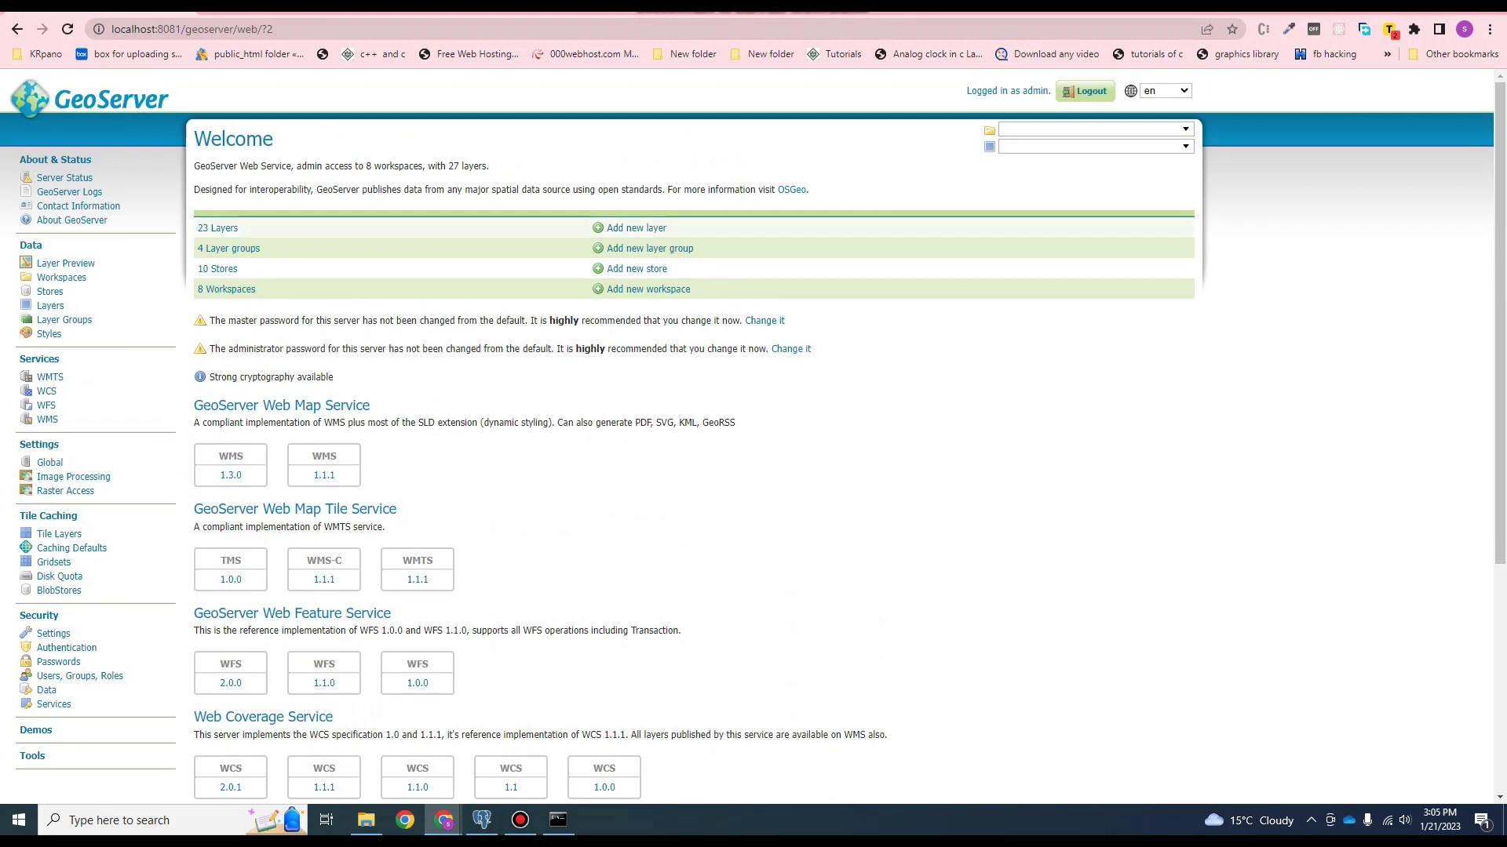
left_click(66, 263)
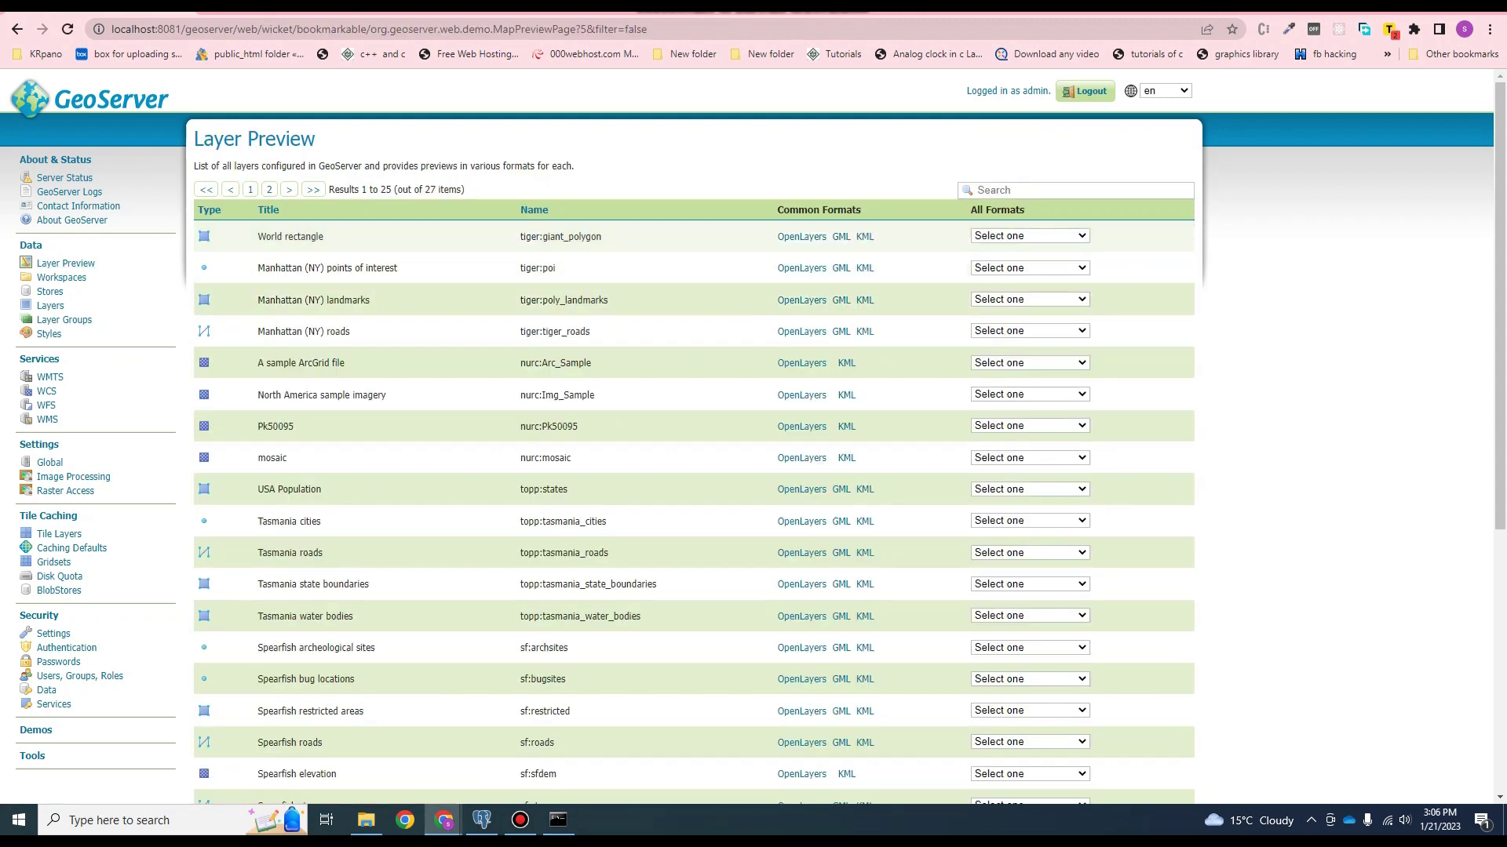
Preview World rectangle and nurc:Arc_Sample as JPEG images, returning to the Layer Preview list each time
left_click(1030, 235)
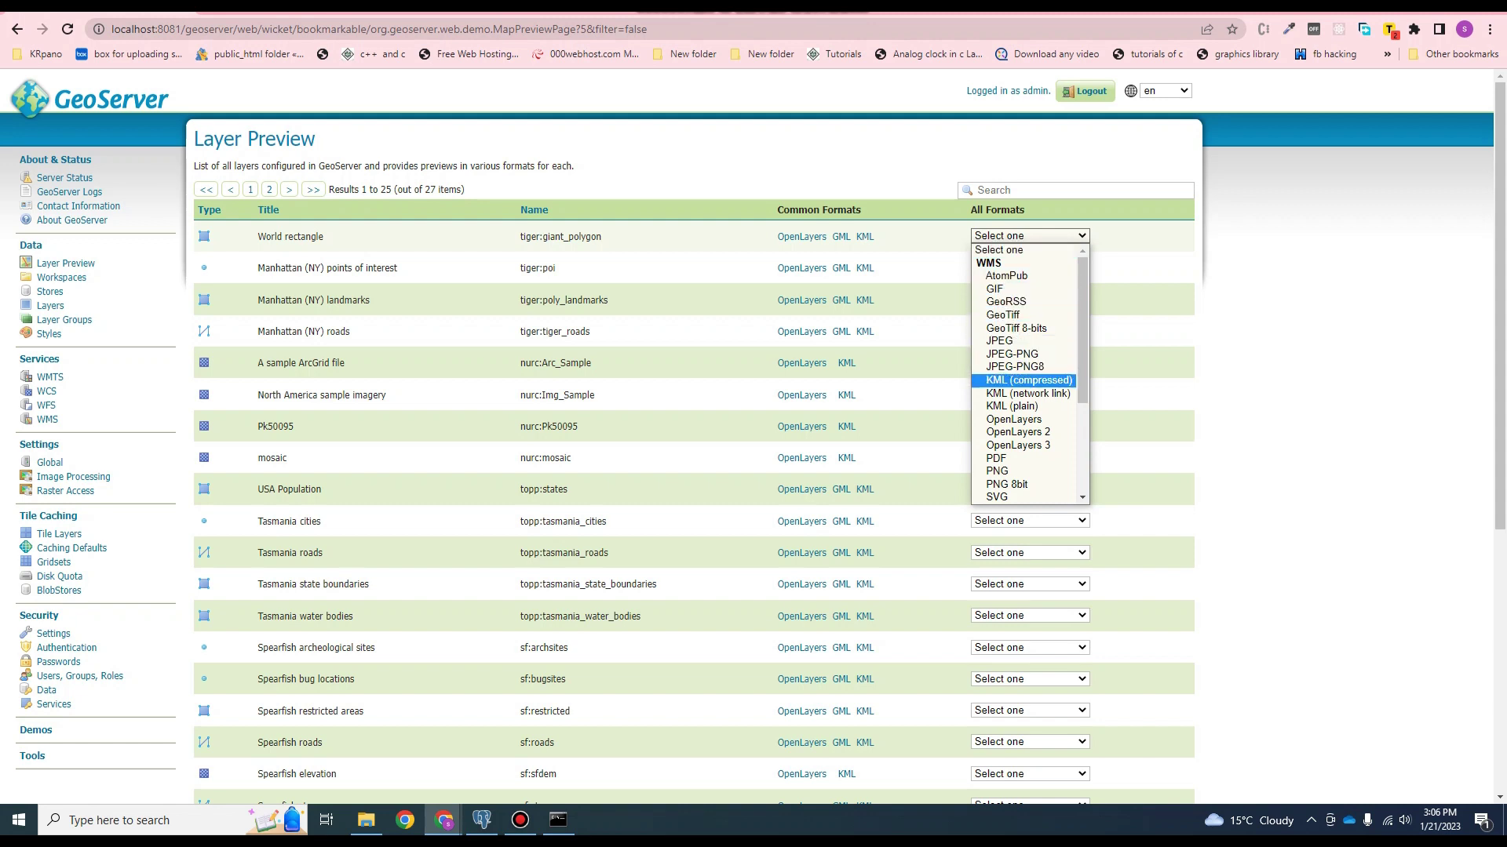
scroll(1020, 484, "down", 2)
scroll(1020, 408, "down", 2)
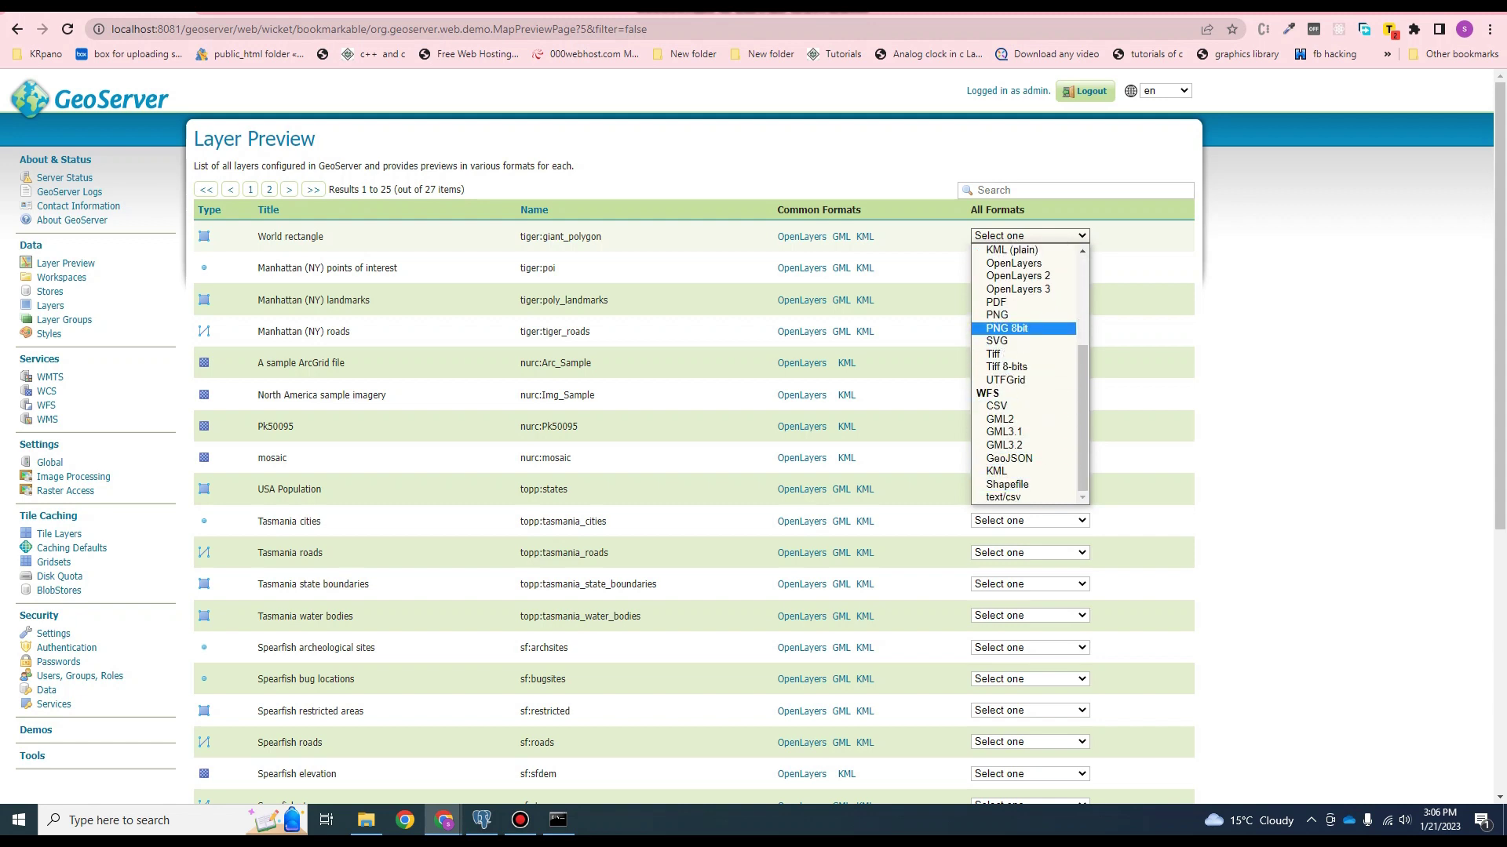
scroll(1020, 419, "up", 4)
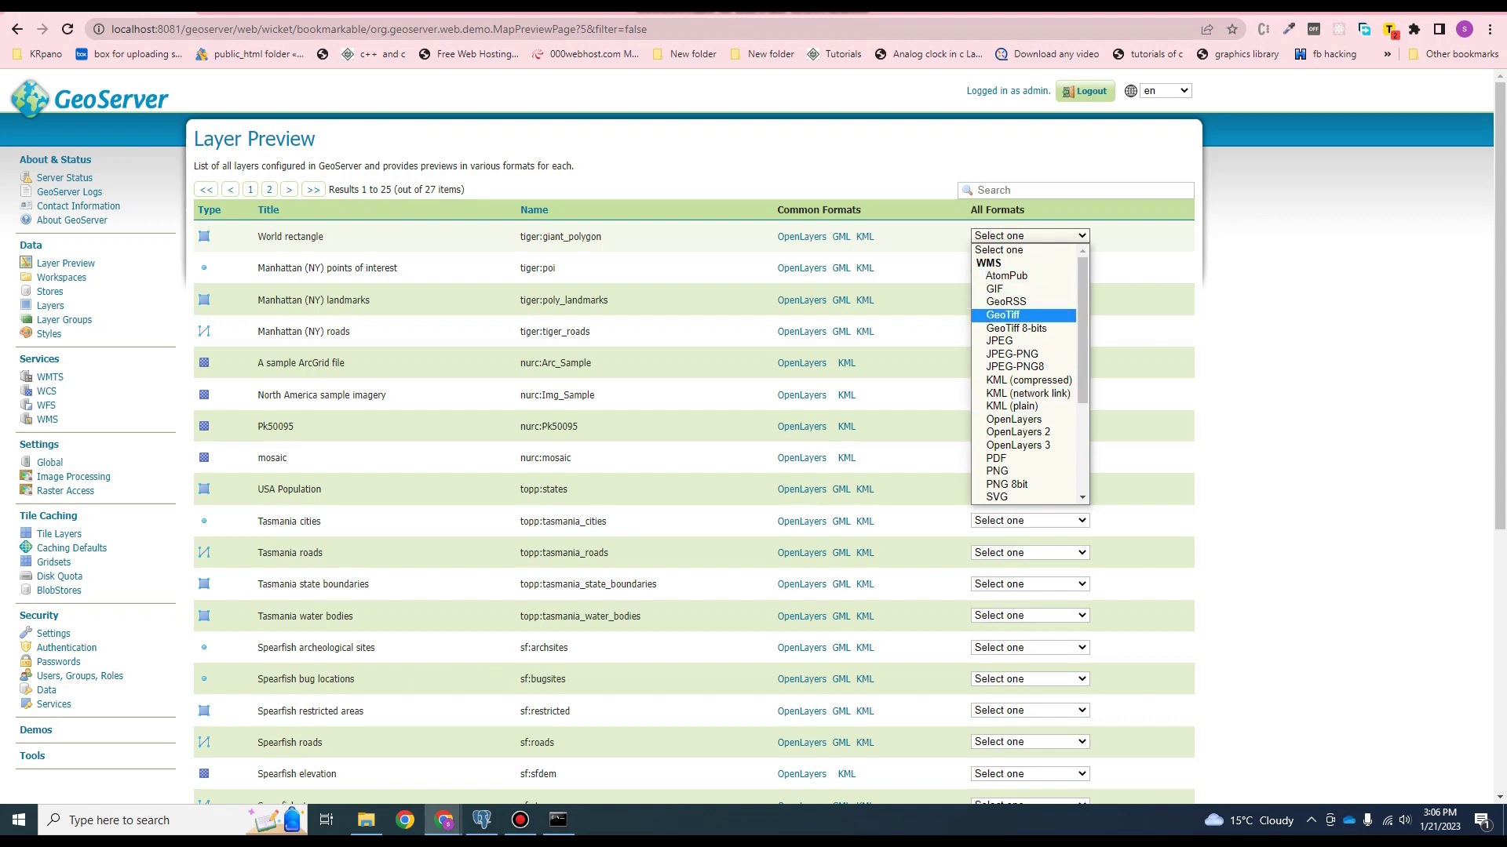
left_click(999, 341)
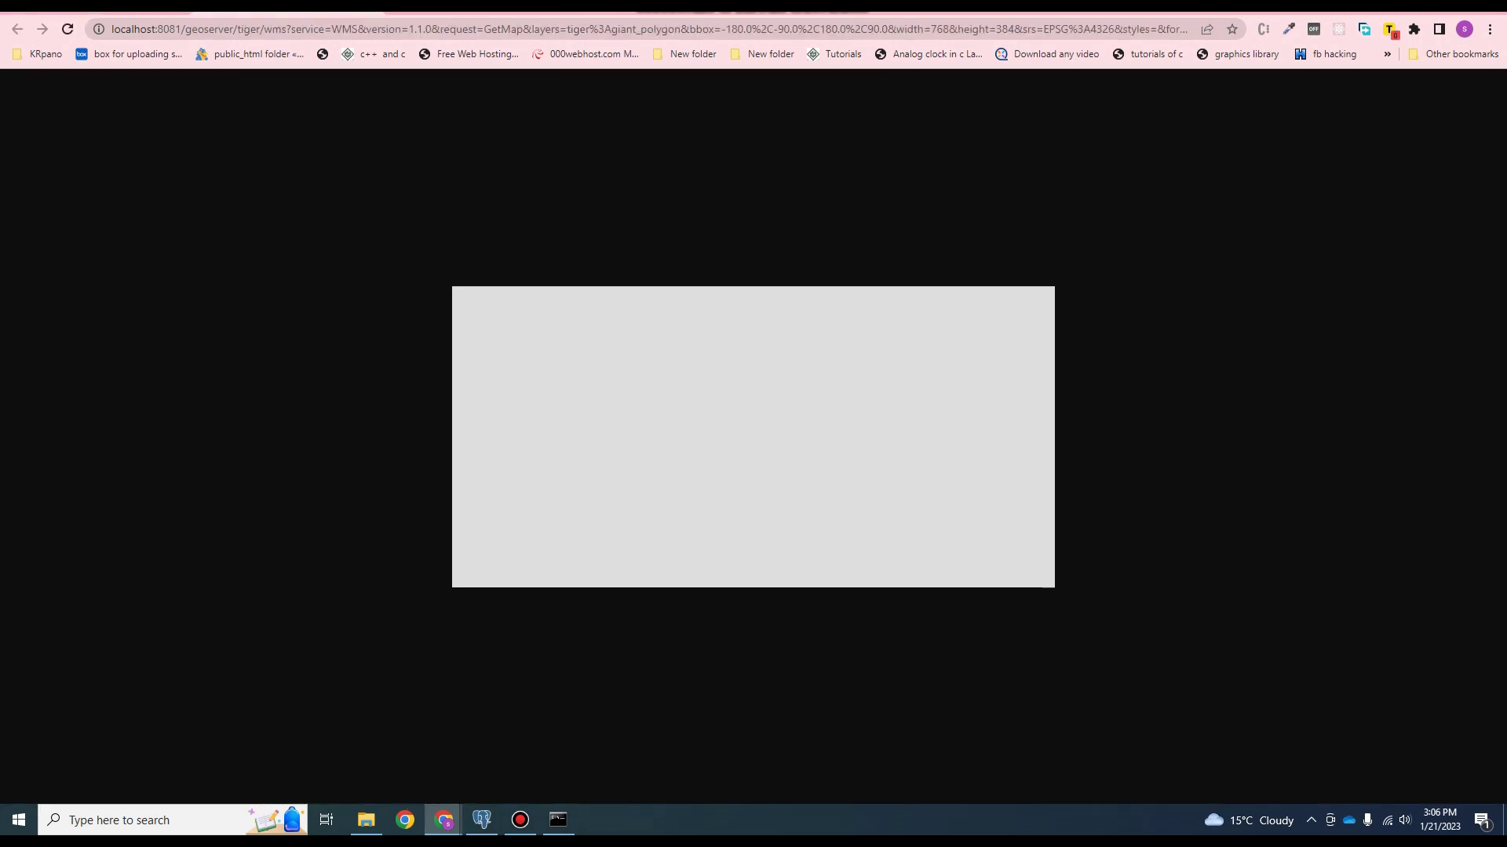
key("alt+Left")
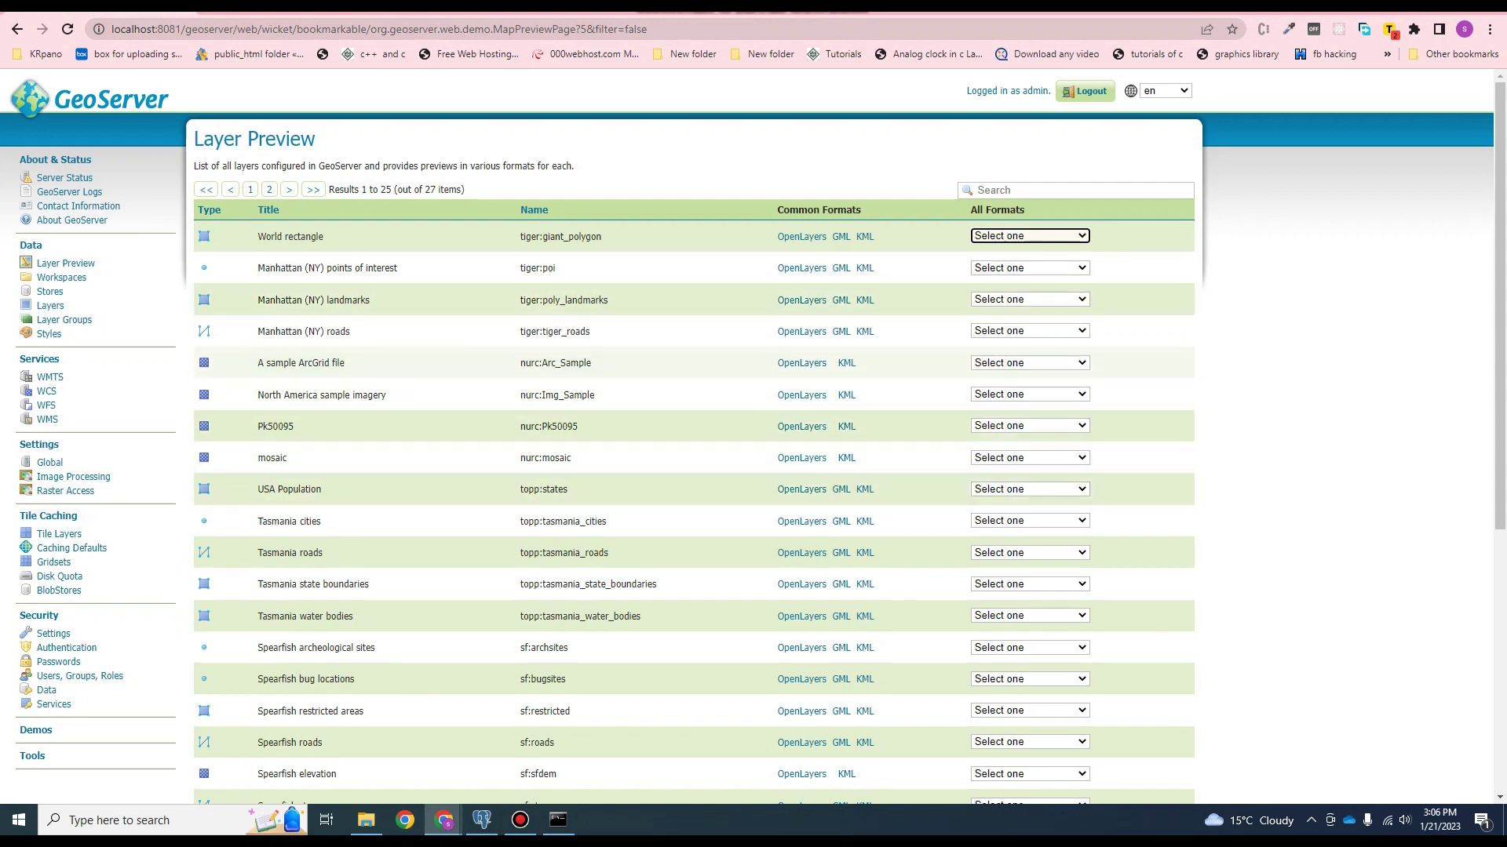
left_click(1029, 363)
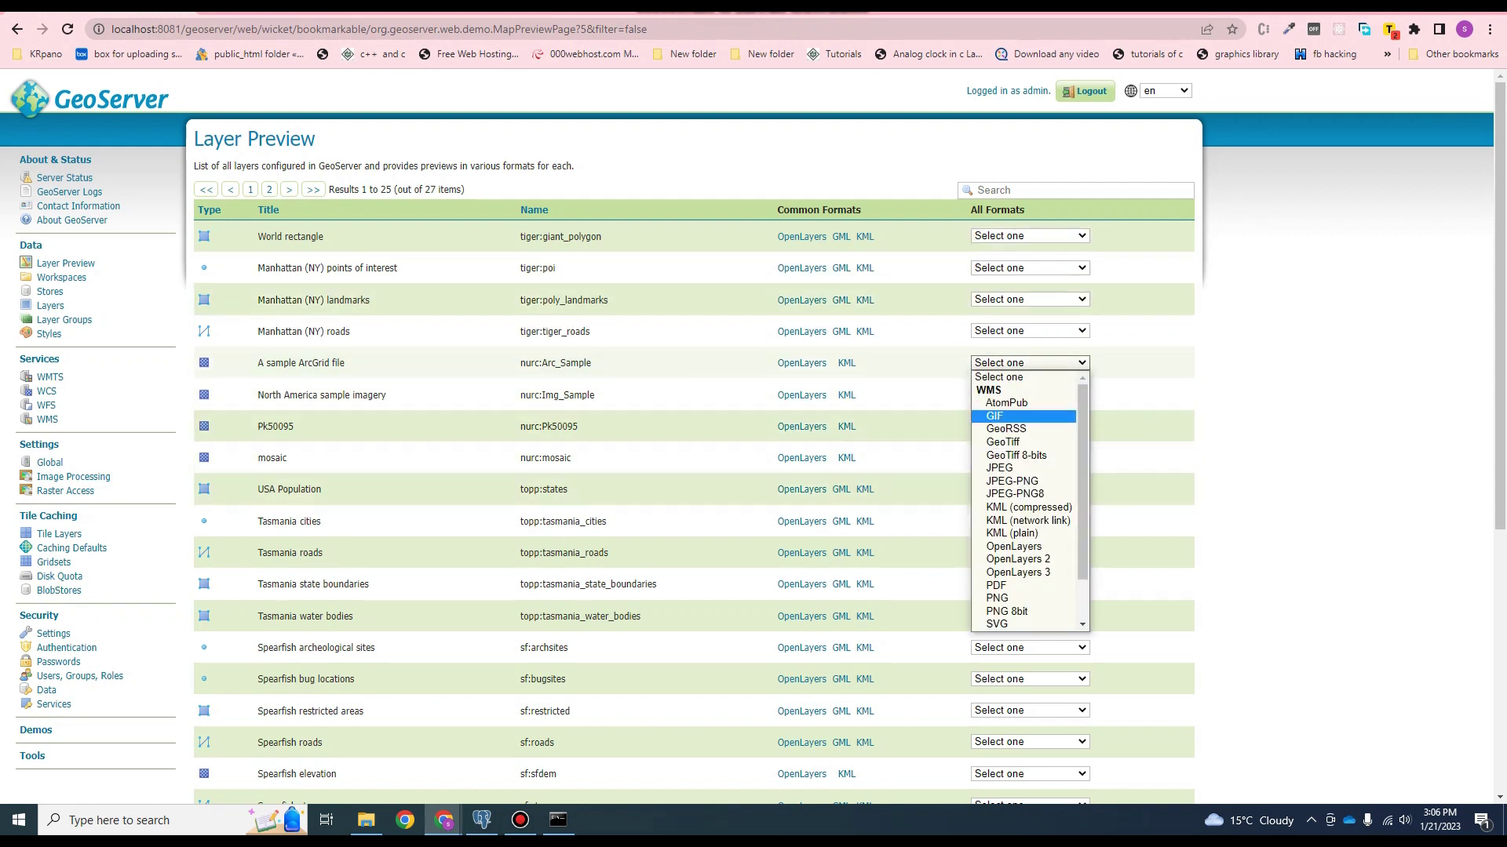
left_click(1000, 467)
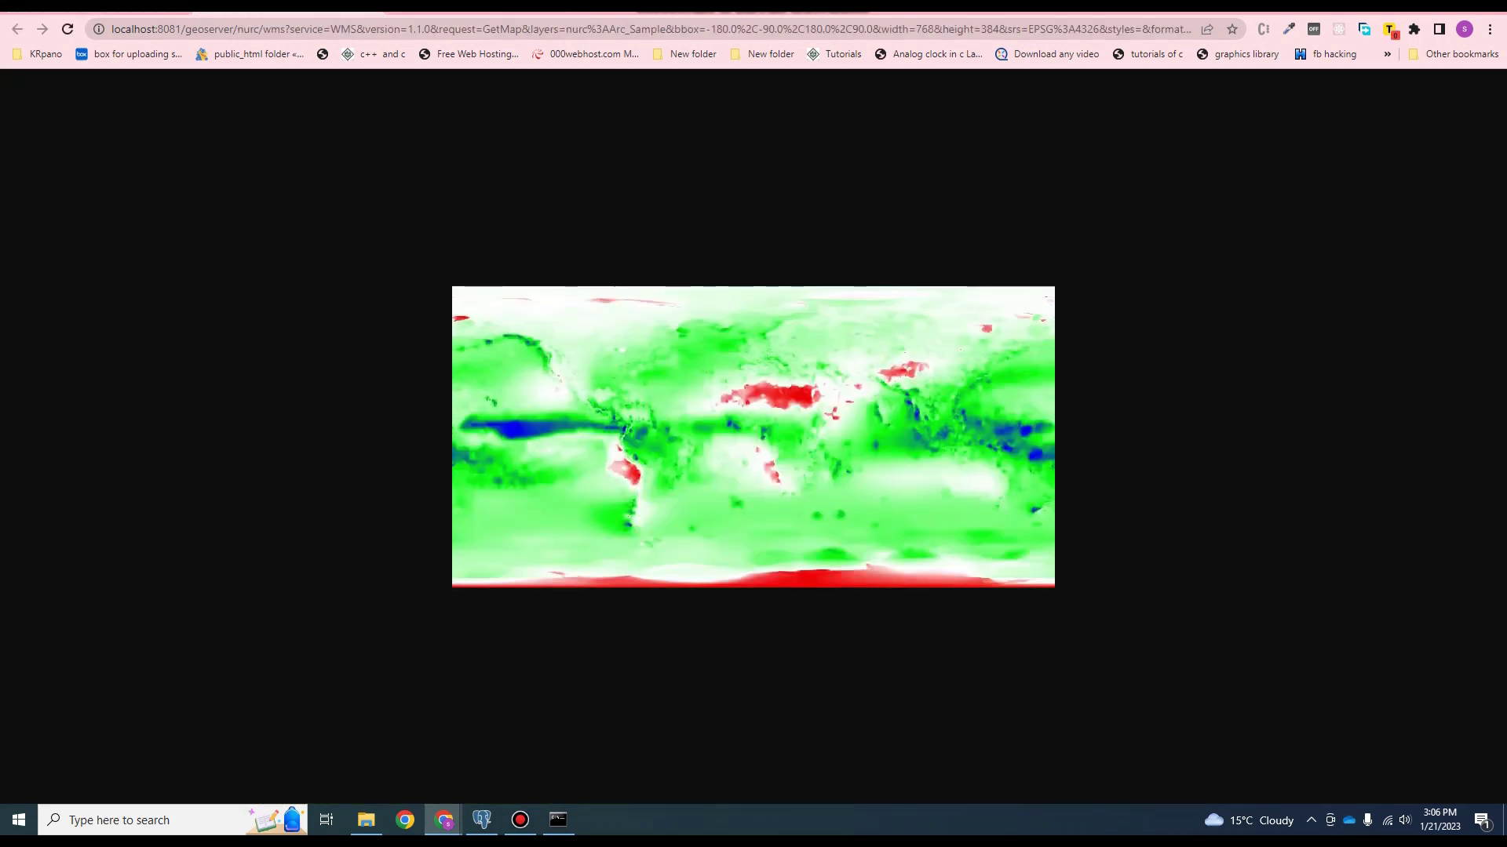
key("alt+Left")
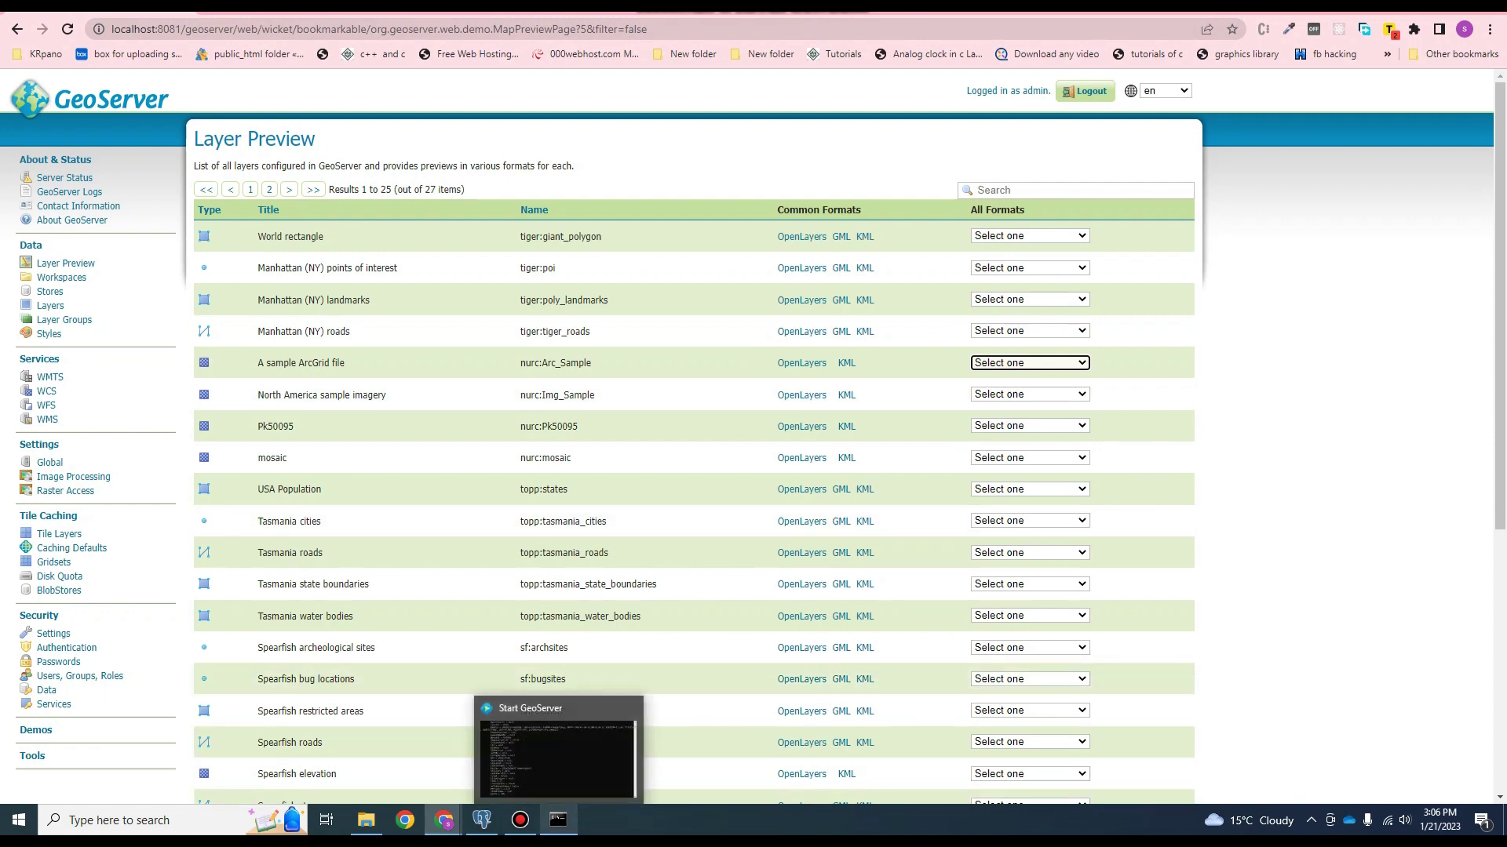
Bring up the GeoServer console window, reposition it, and hide it again
left_click(558, 820)
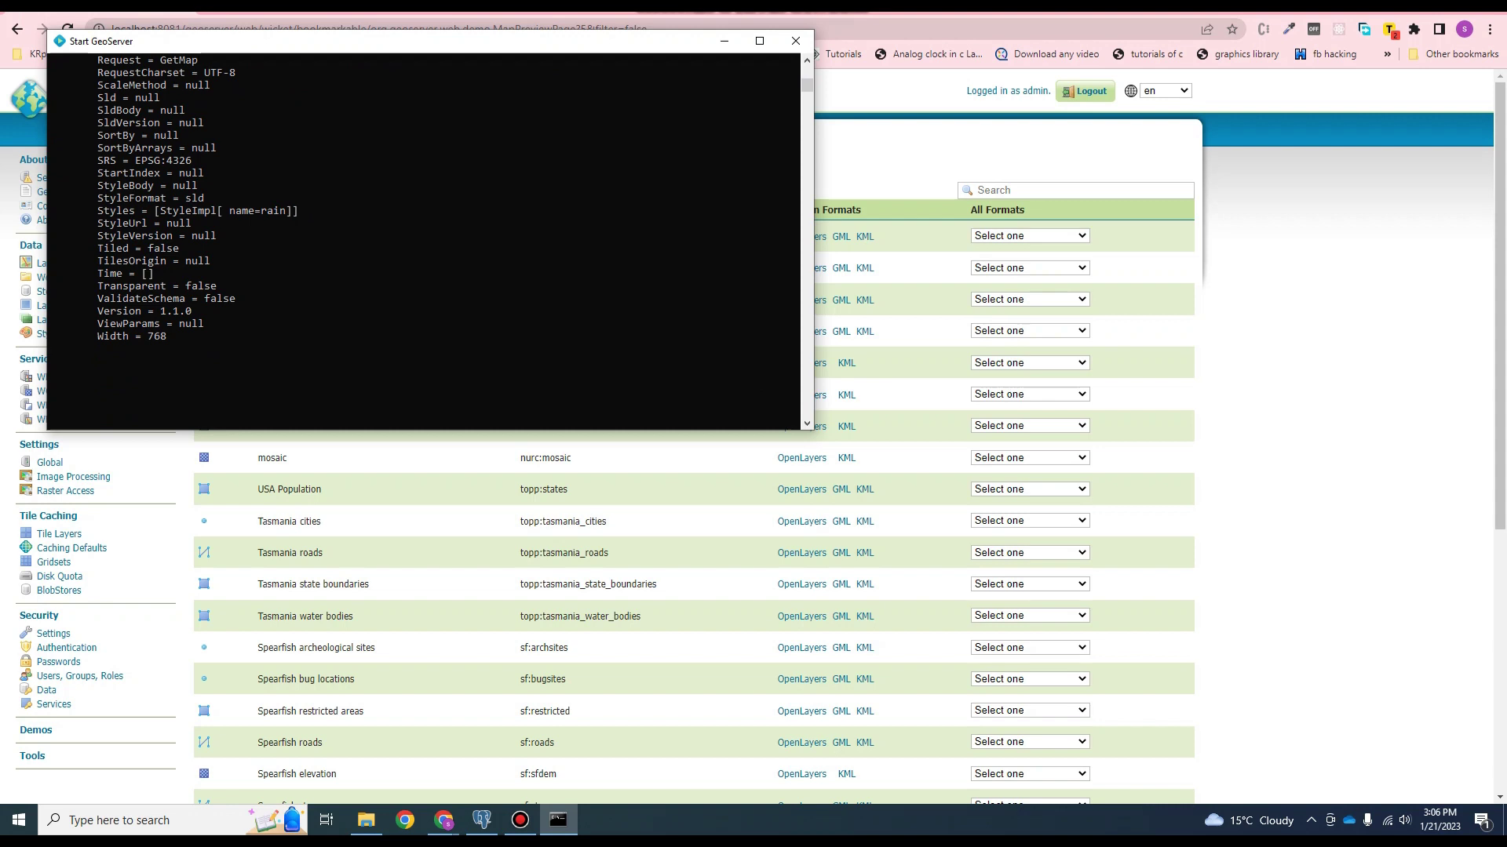
left_click_drag(313, 41, 421, 132)
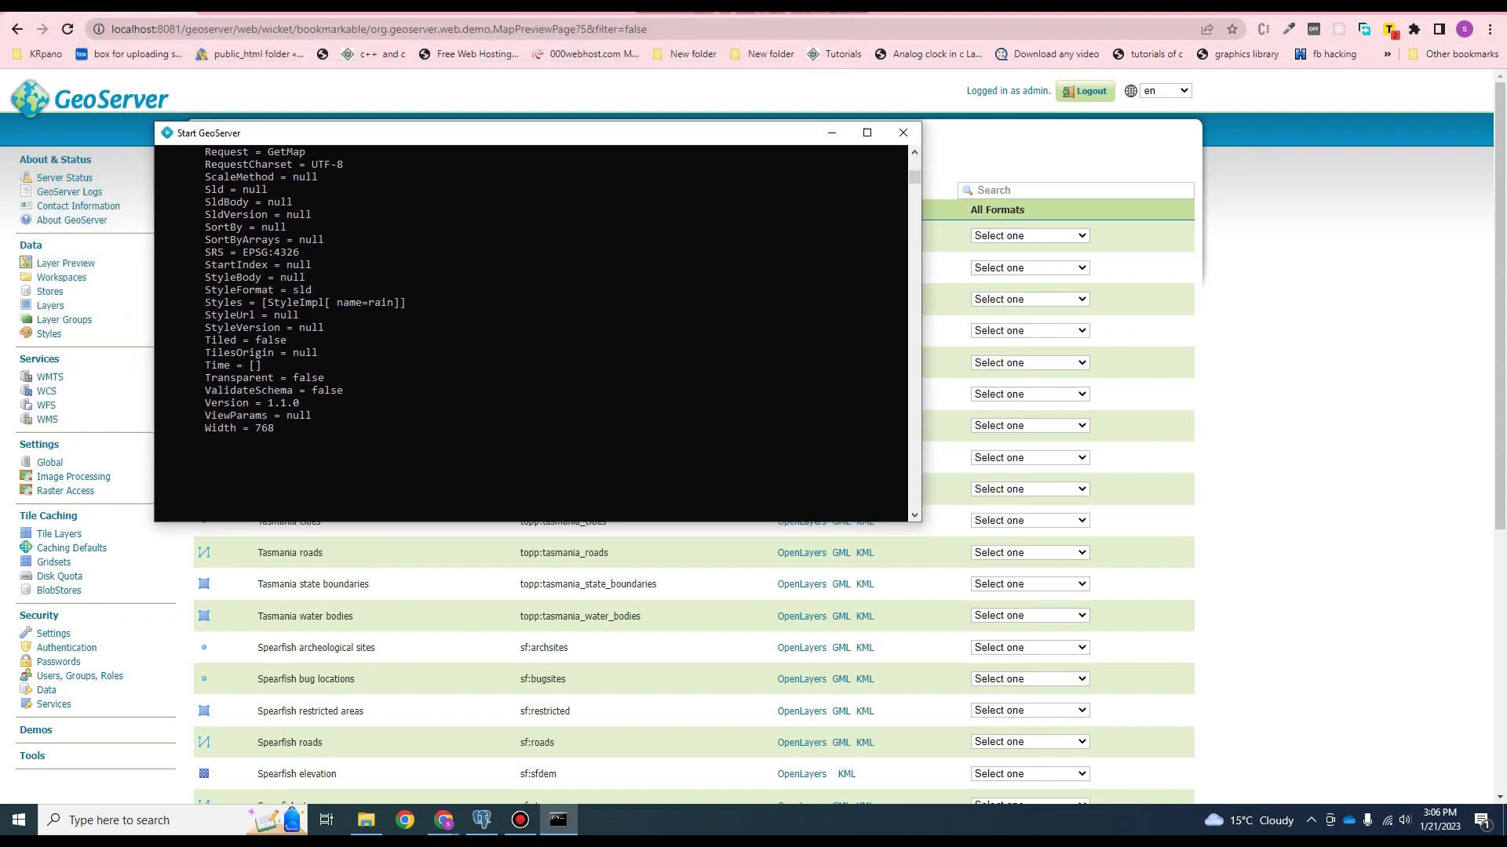
left_click(832, 133)
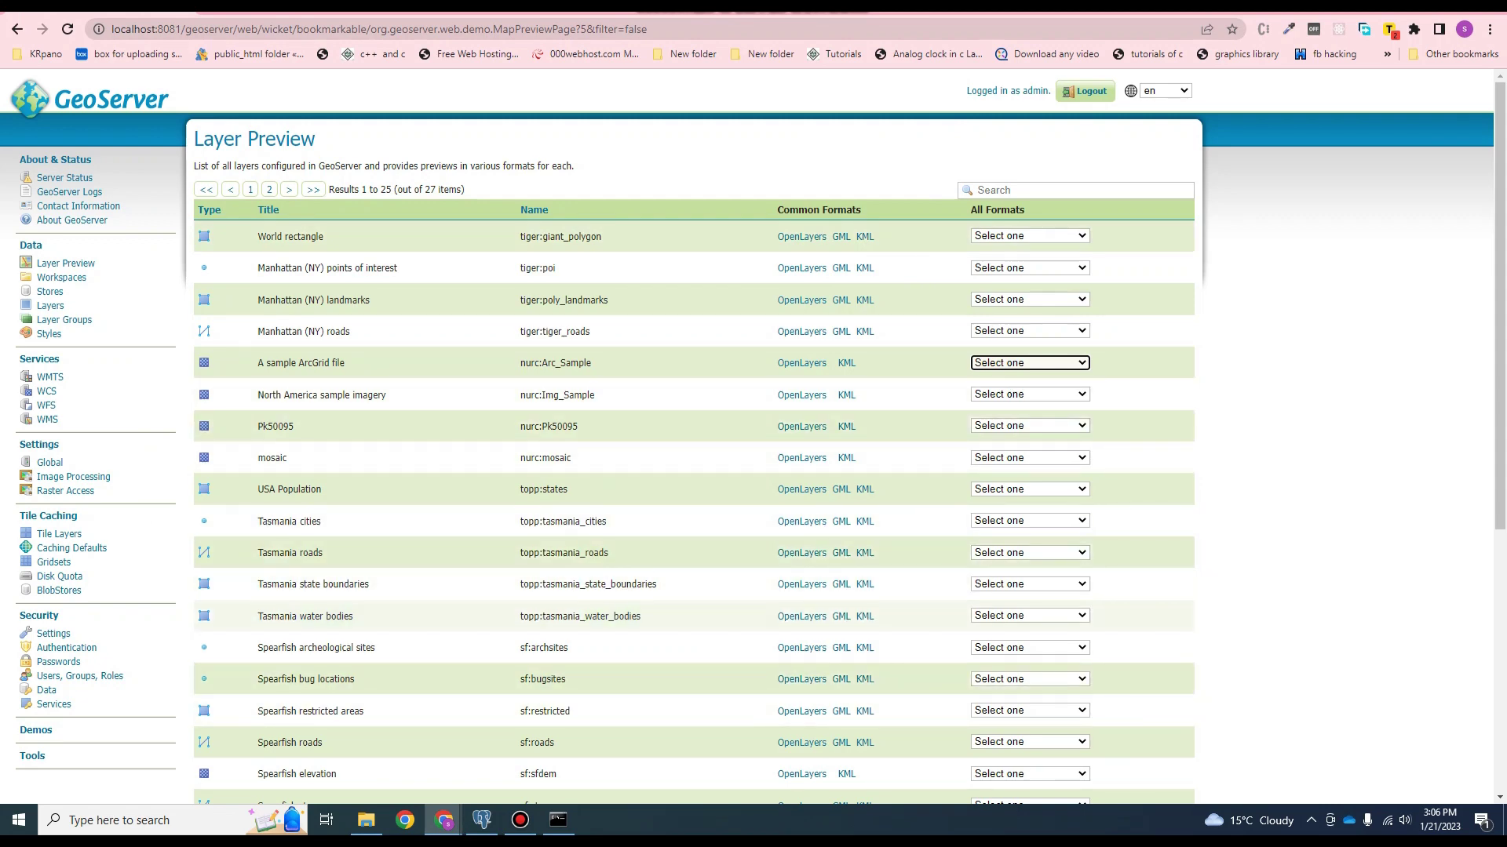
left_click(558, 820)
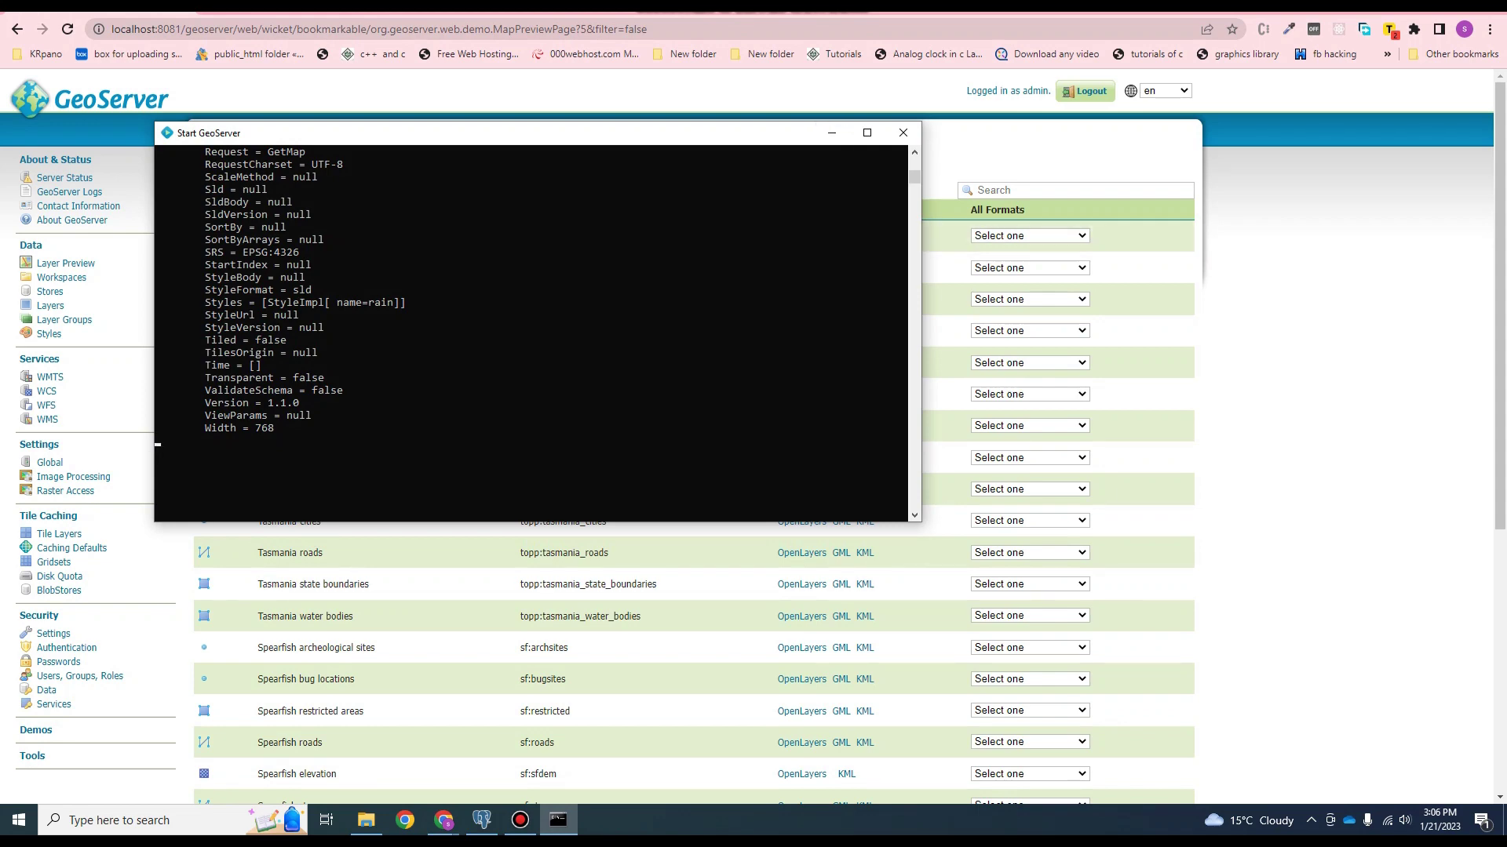
left_click(831, 133)
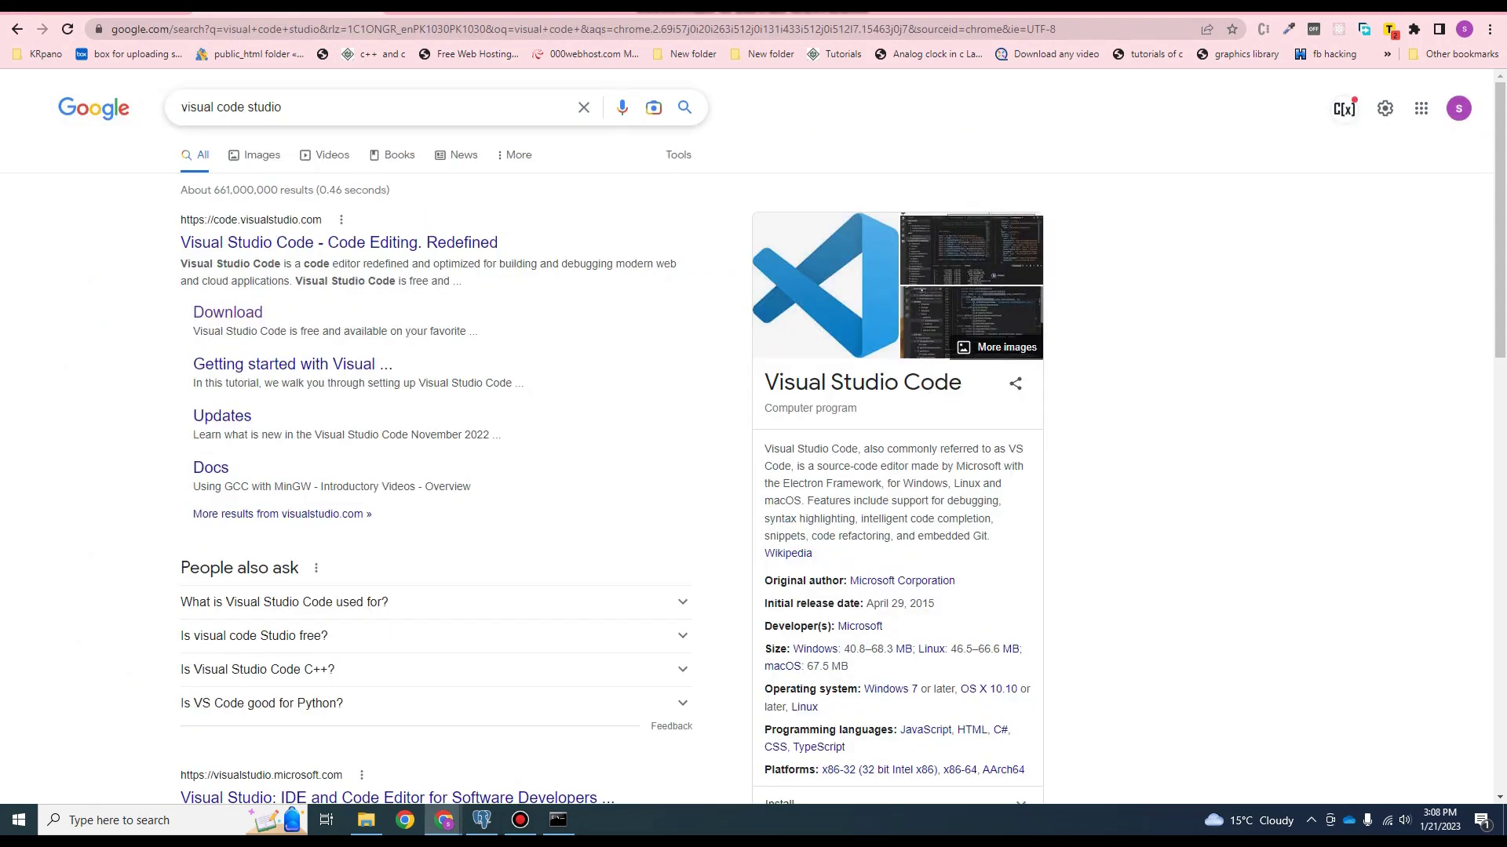
Select the 'visual code studio' query in the search box and scroll through the results
left_click_drag(186, 107, 280, 107)
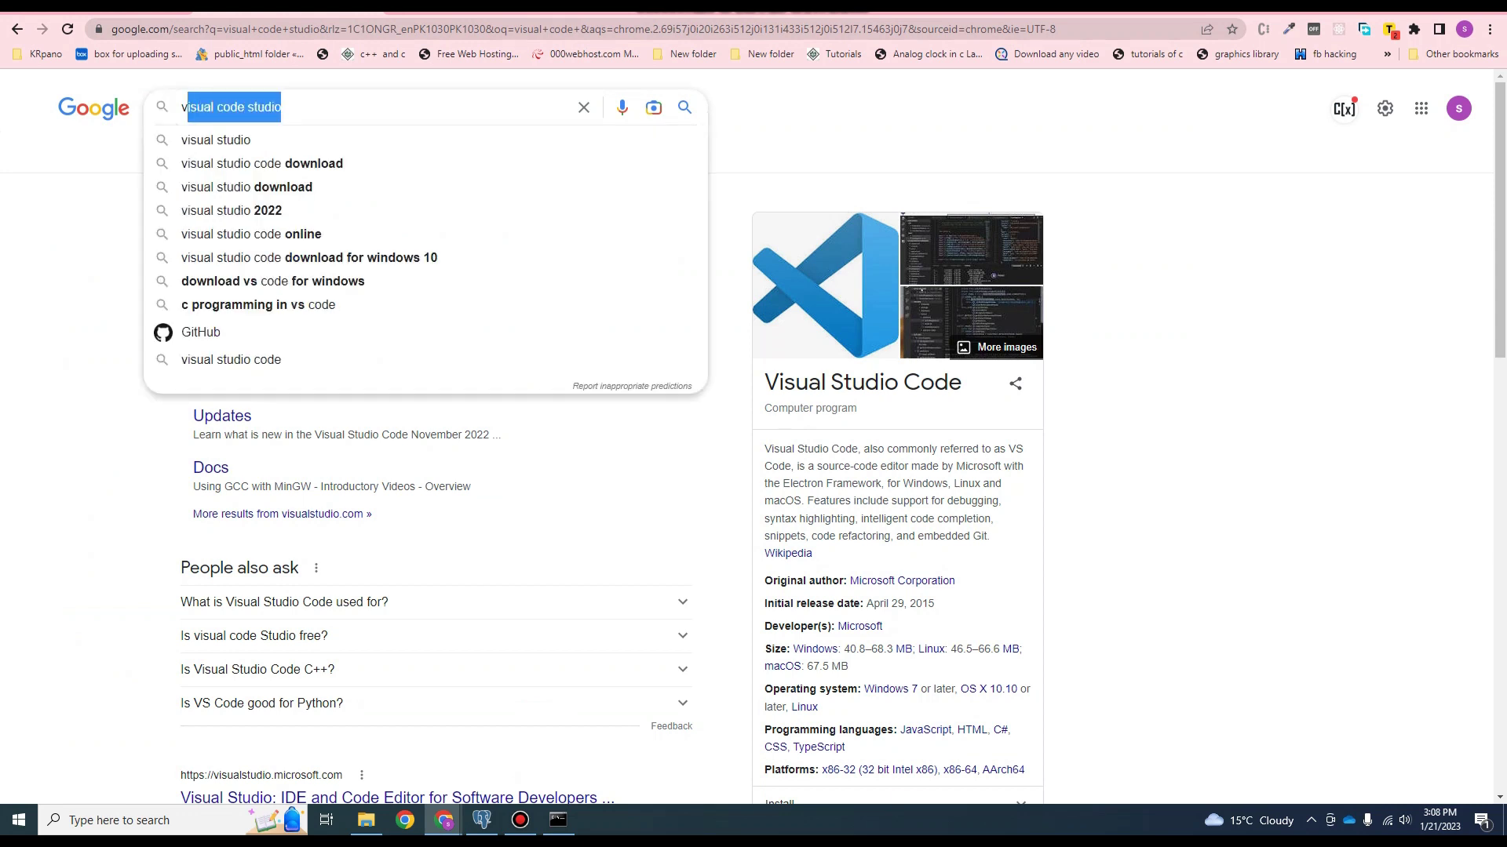
left_click(266, 106)
key("Escape")
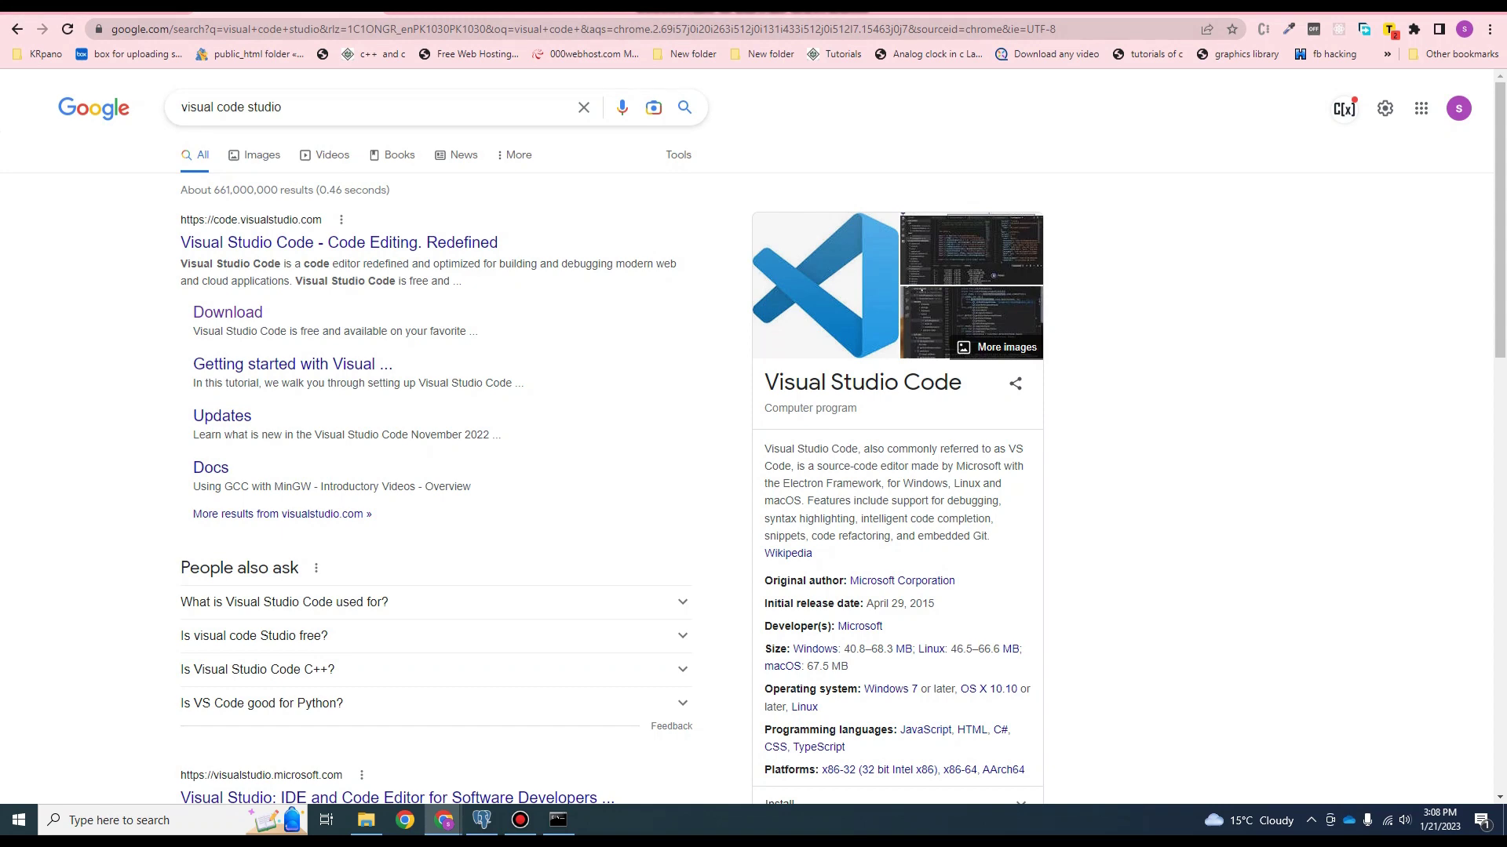
scroll(922, 292, "down", 3)
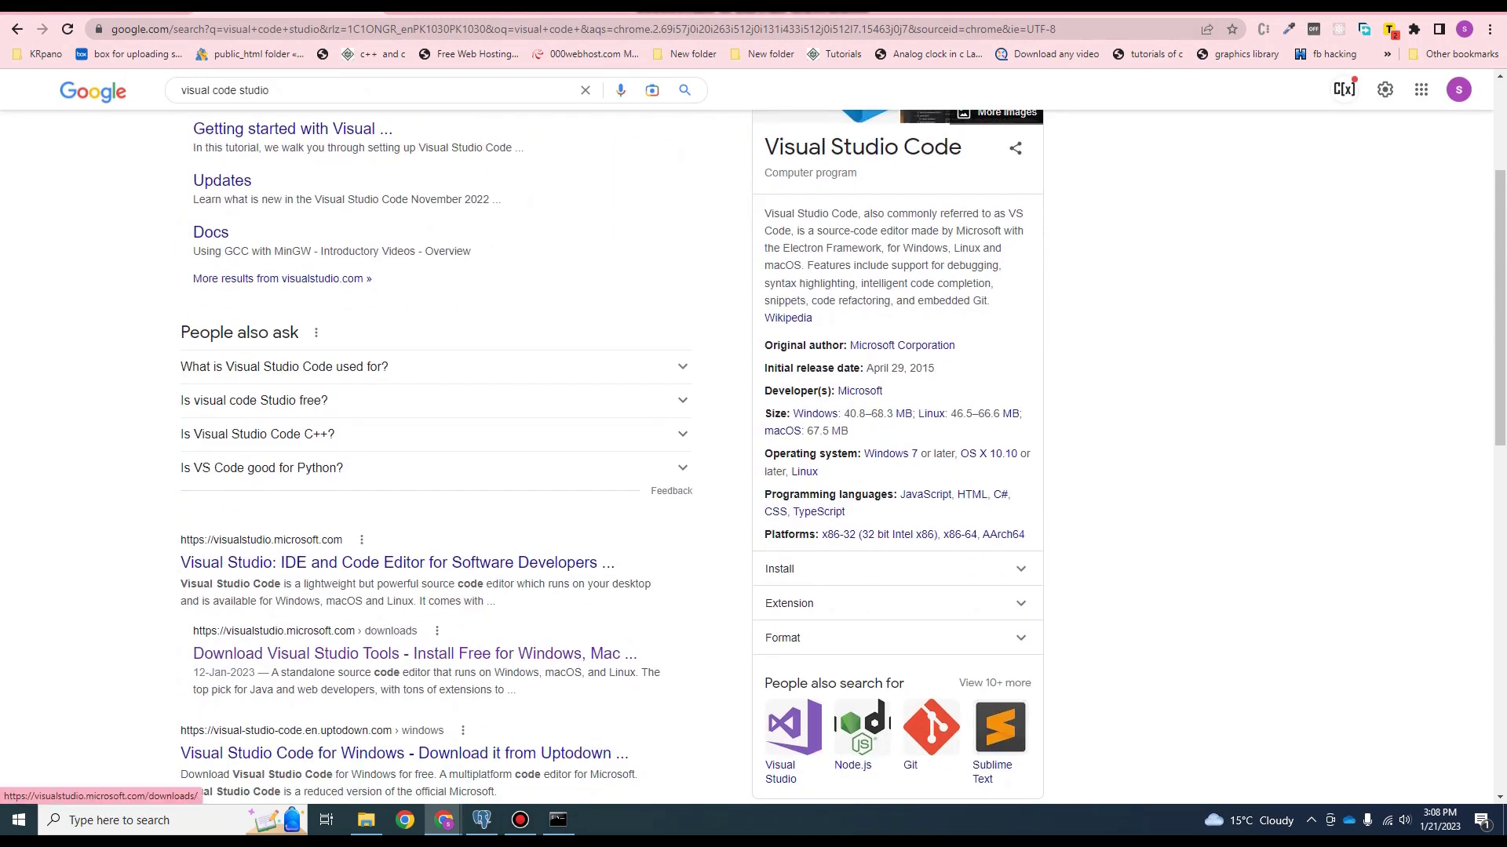
scroll(919, 290, "up", 3)
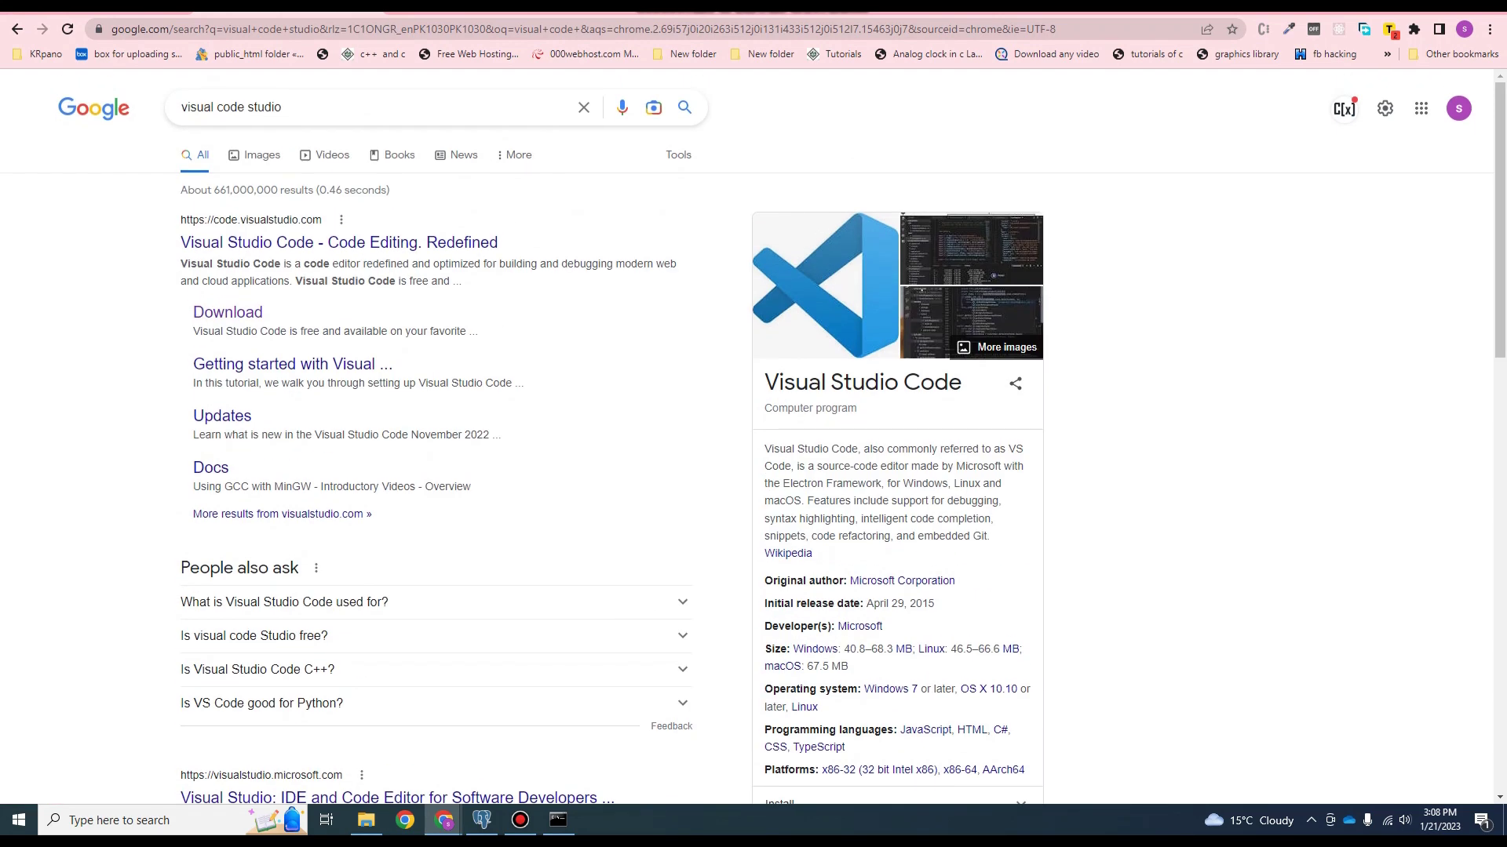